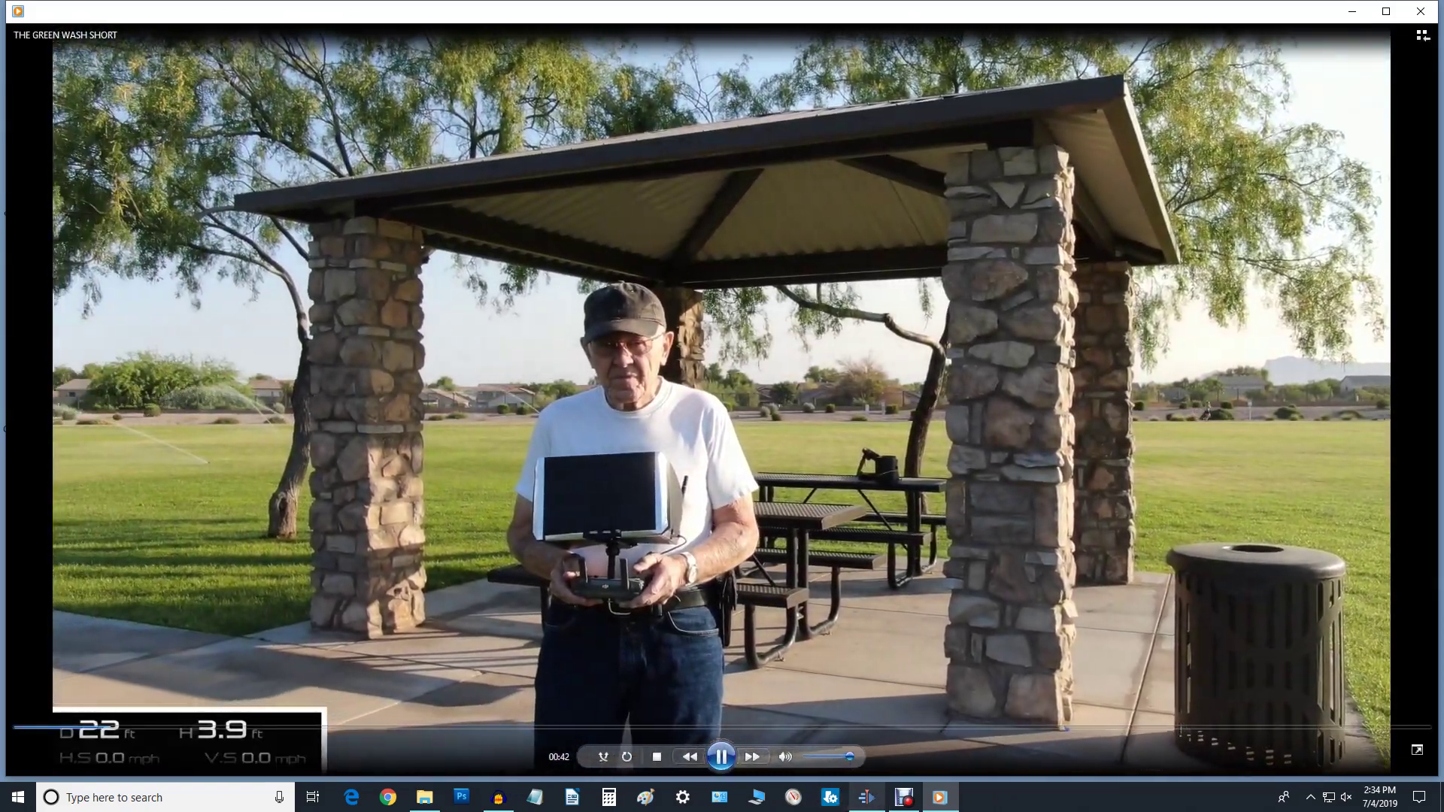
# - Switch from the playing video to the Kdenlive project and close the Windows Media Player window
pyautogui.moveTo(870, 804)
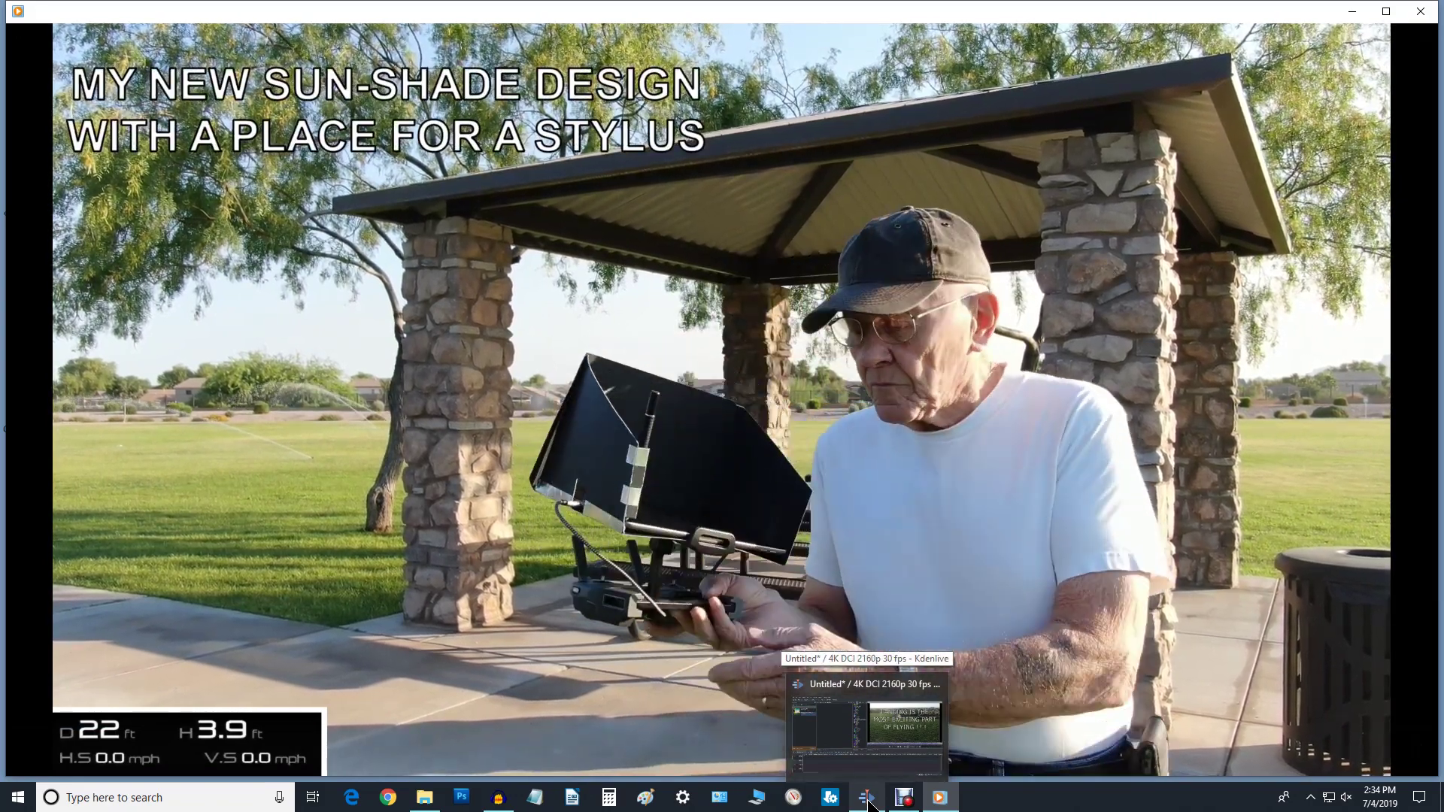
pyautogui.click(869, 802)
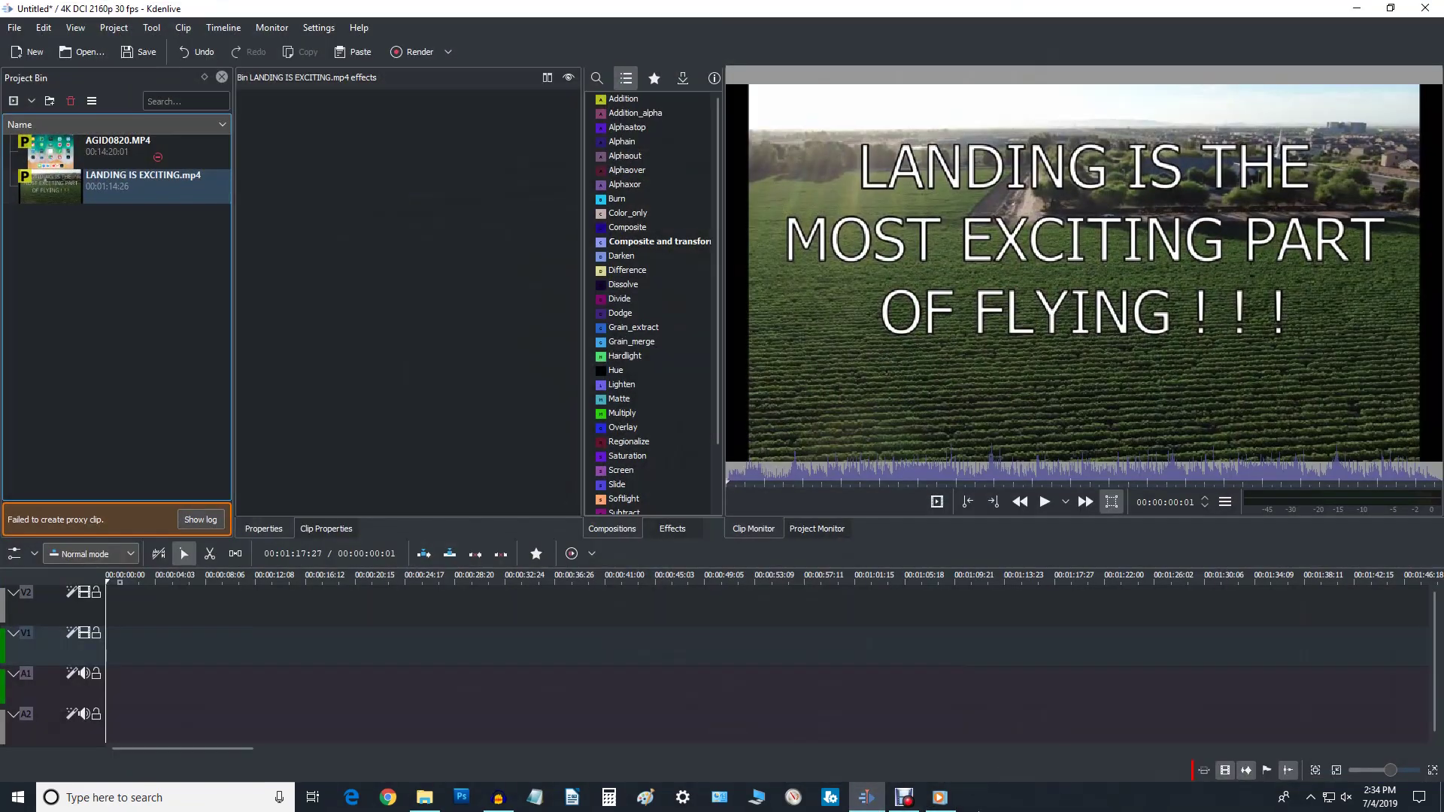
pyautogui.rightClick(939, 799)
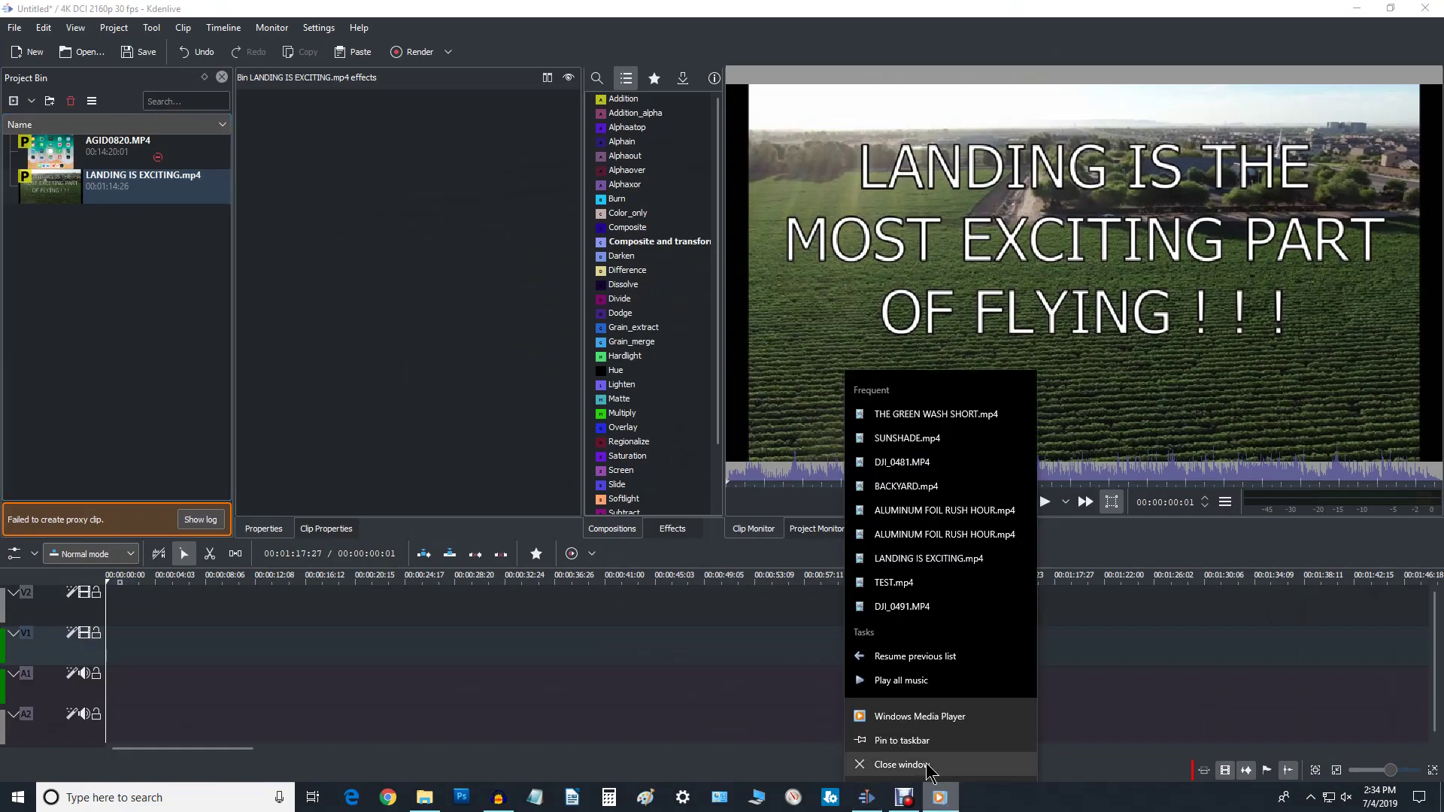
pyautogui.click(929, 766)
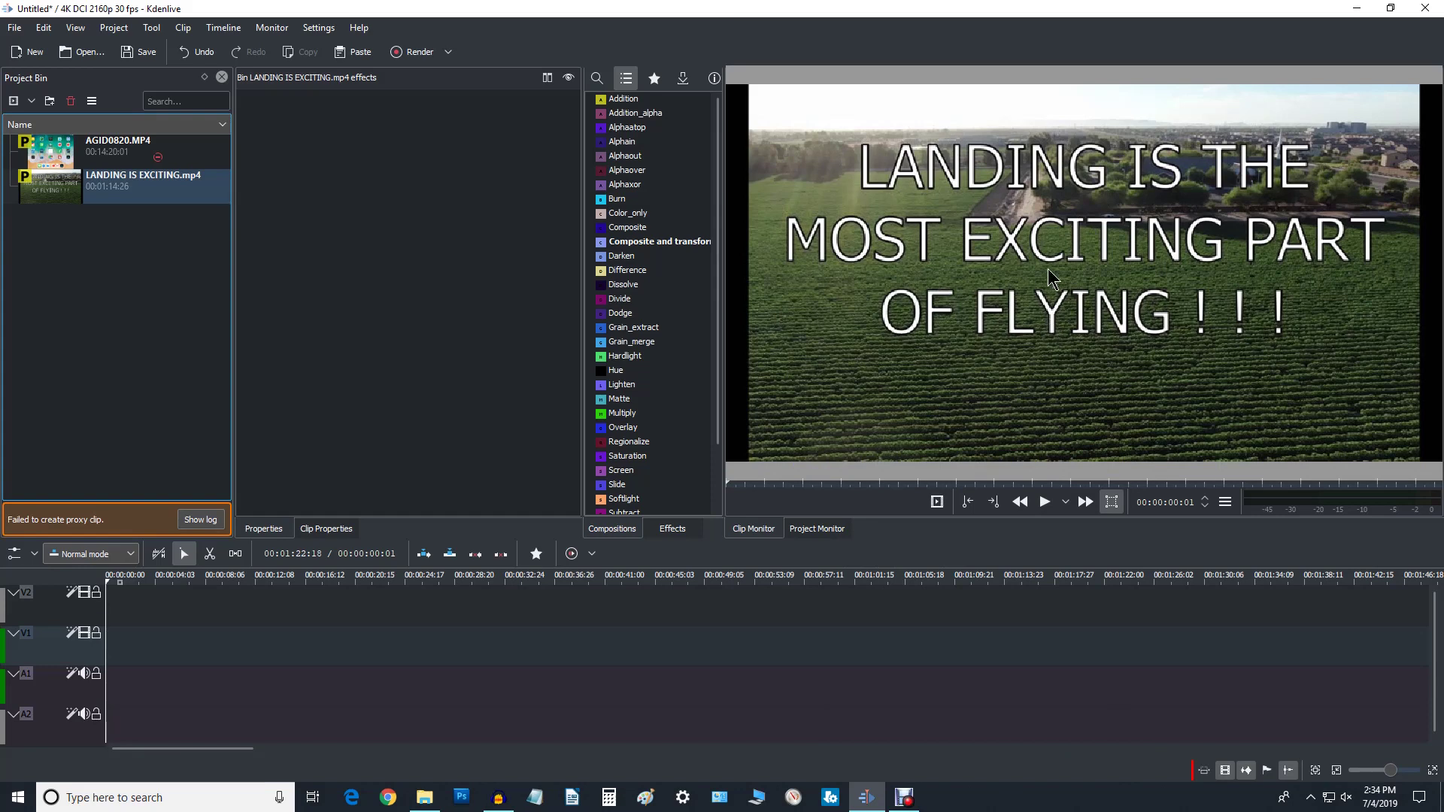
# - Place LANDING IS EXCITING.mp4 on video track V1, aligned to the start of the timeline
pyautogui.moveTo(95, 201); pyautogui.dragTo(128, 644)
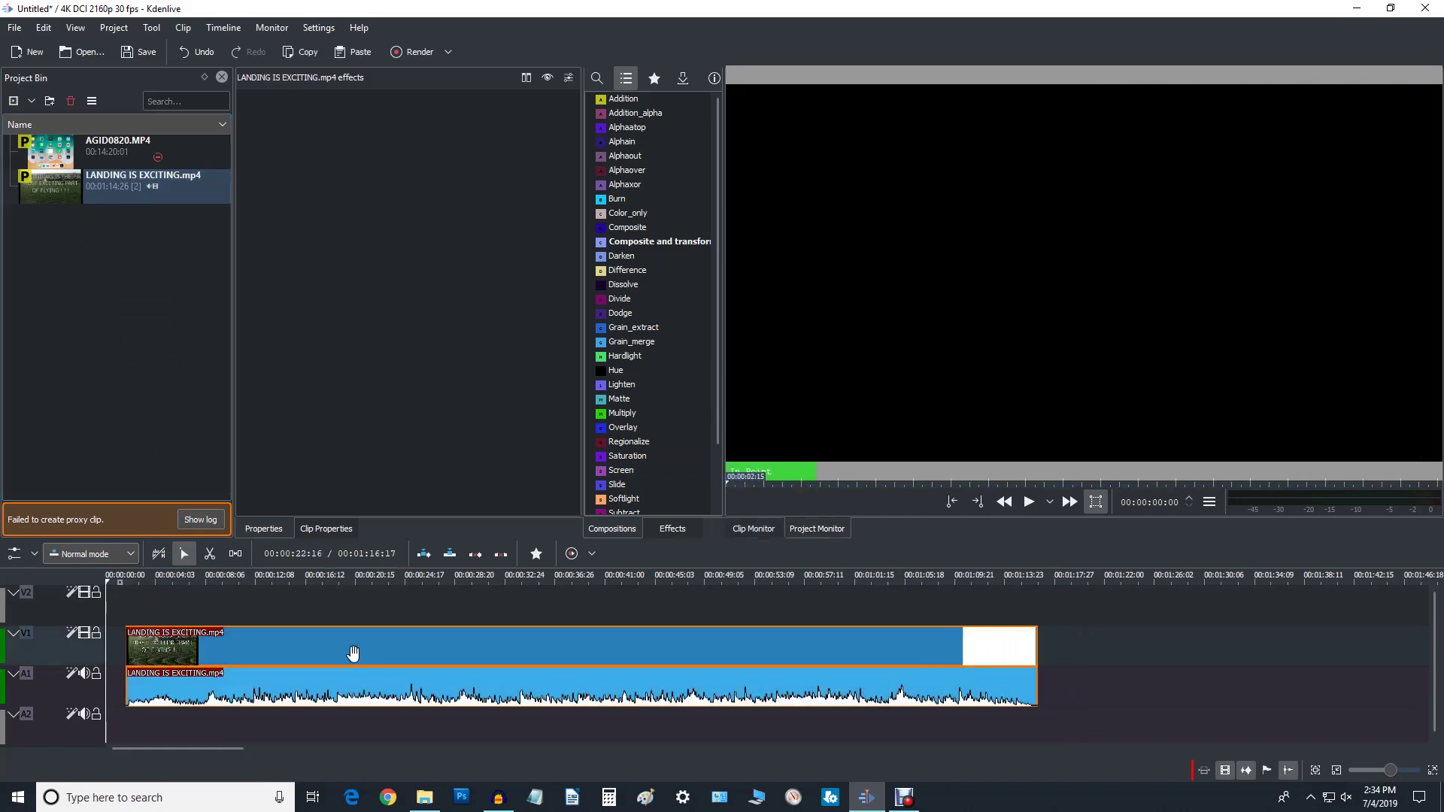
pyautogui.moveTo(370, 653); pyautogui.dragTo(316, 658)
pyautogui.rightClick(308, 691)
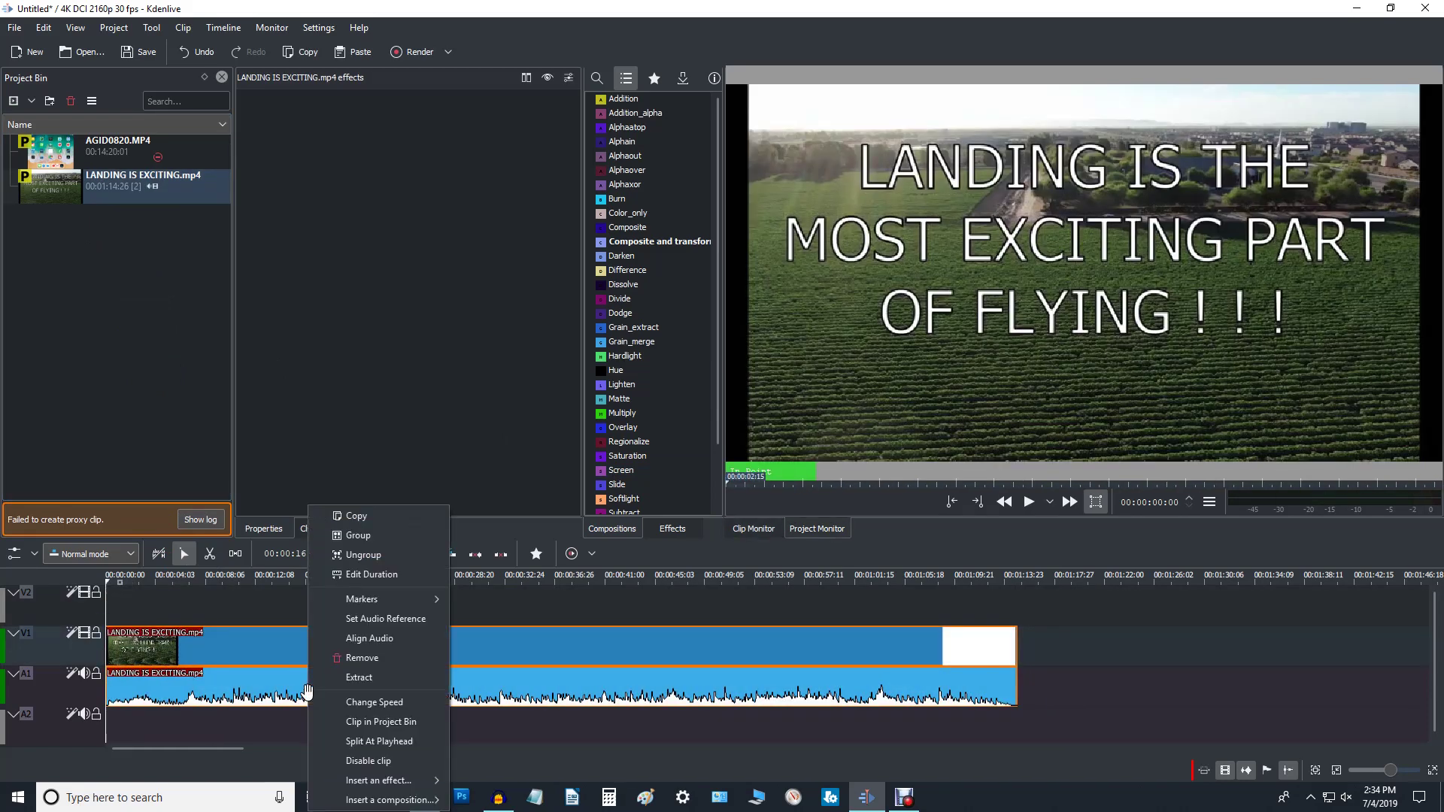
pyautogui.click(380, 658)
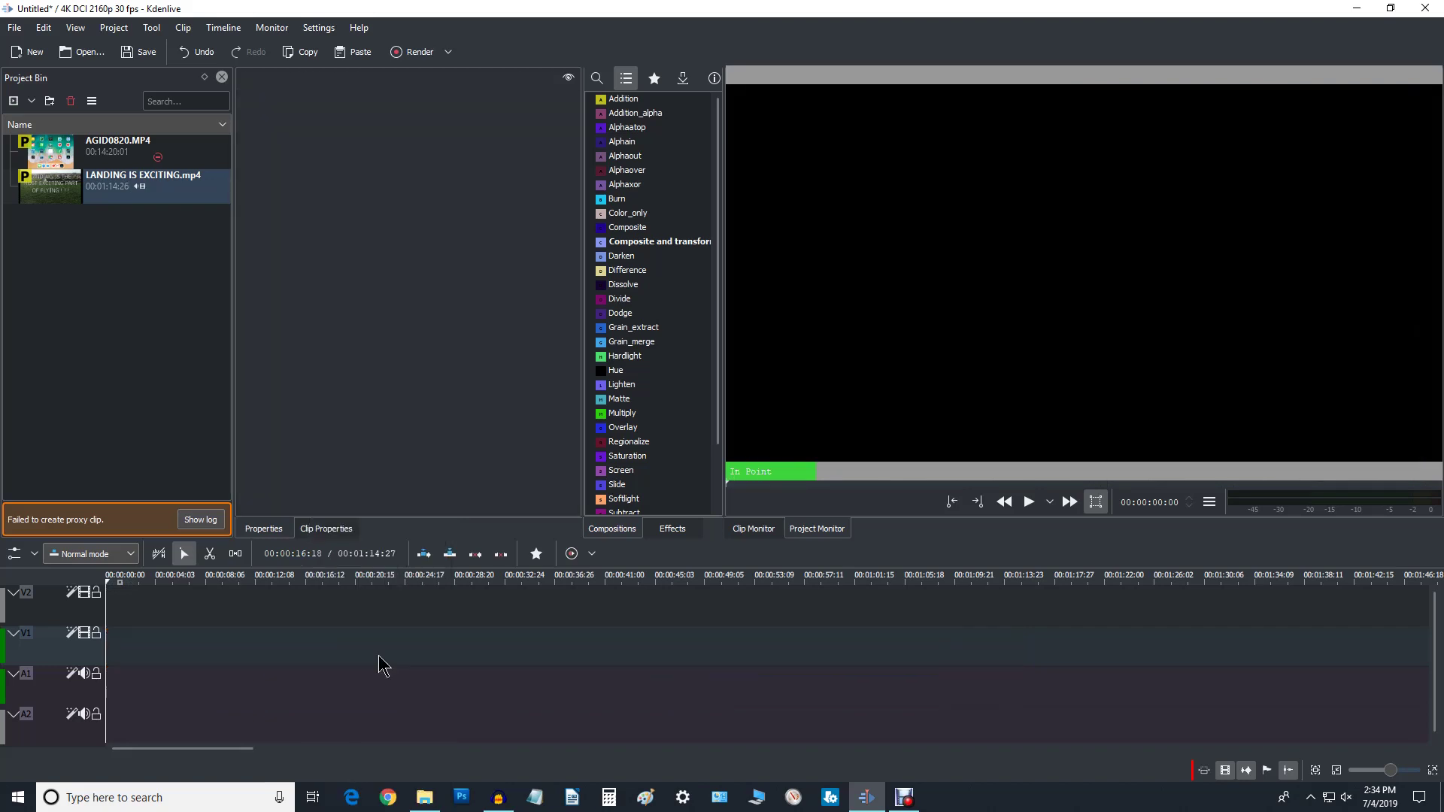
pyautogui.hotkey('ctrl', 'z')
# - Ungroup the LANDING IS EXCITING.mp4 clip and remove its audio part from track A1
pyautogui.rightClick(386, 648)
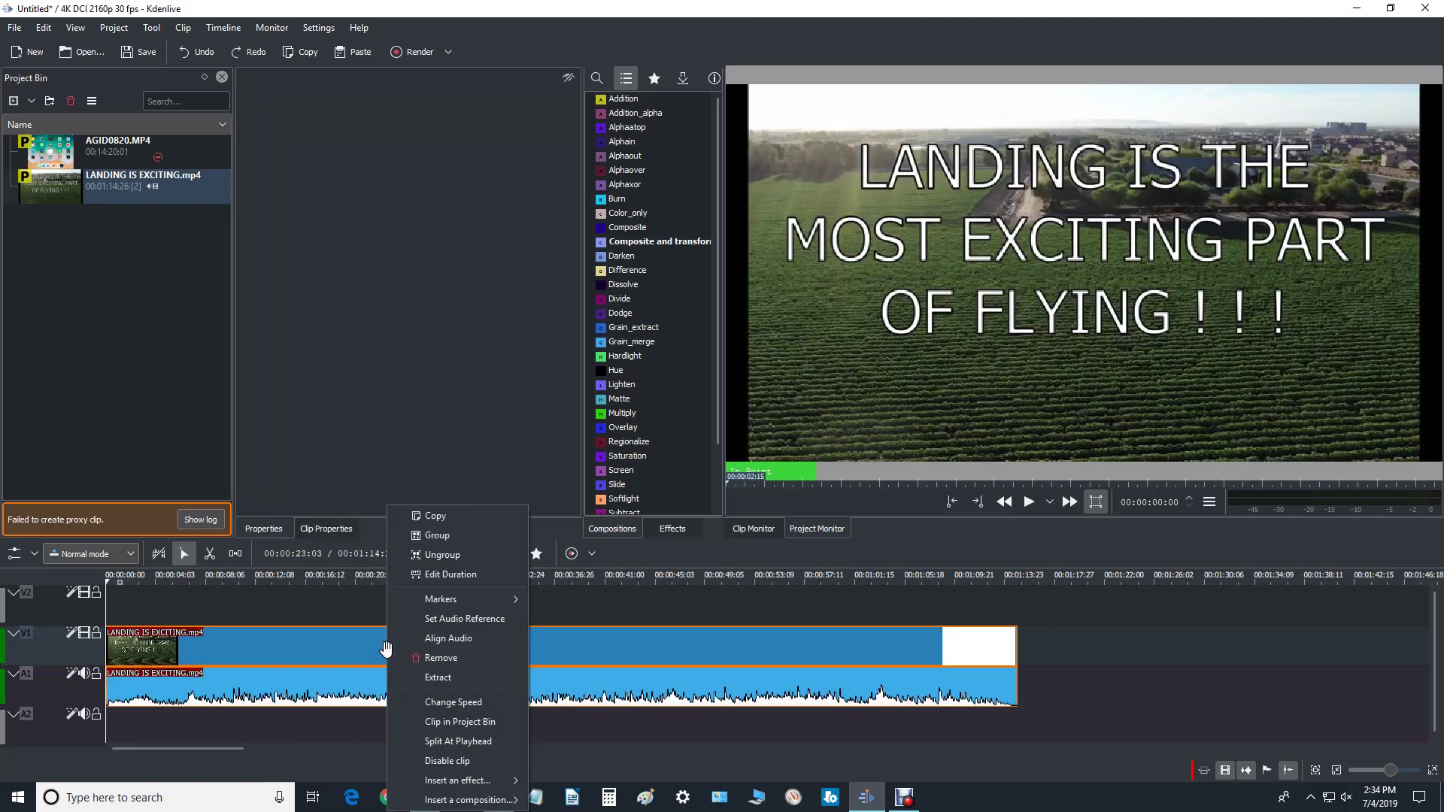
pyautogui.click(449, 557)
pyautogui.click(356, 687)
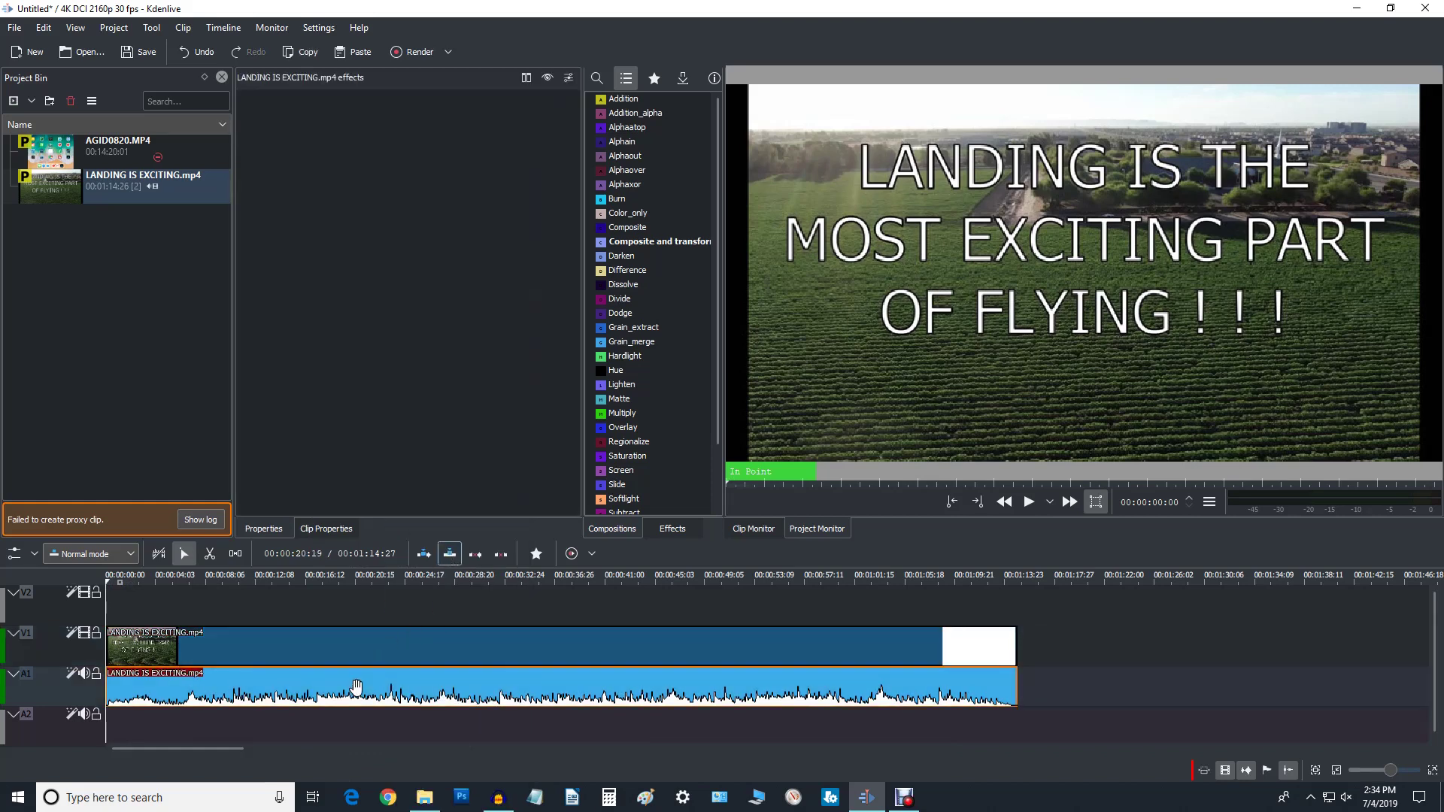
pyautogui.rightClick(355, 687)
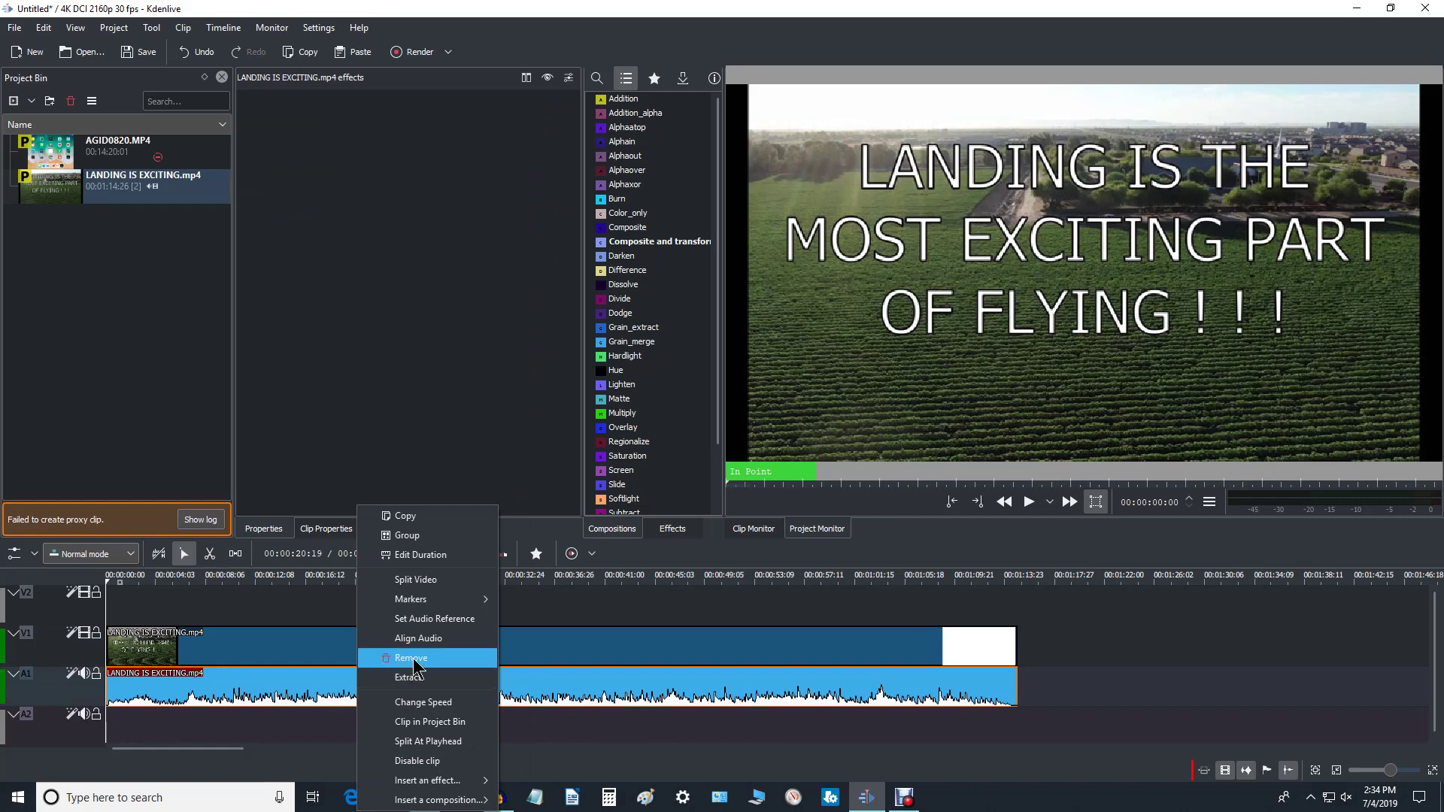
pyautogui.click(412, 659)
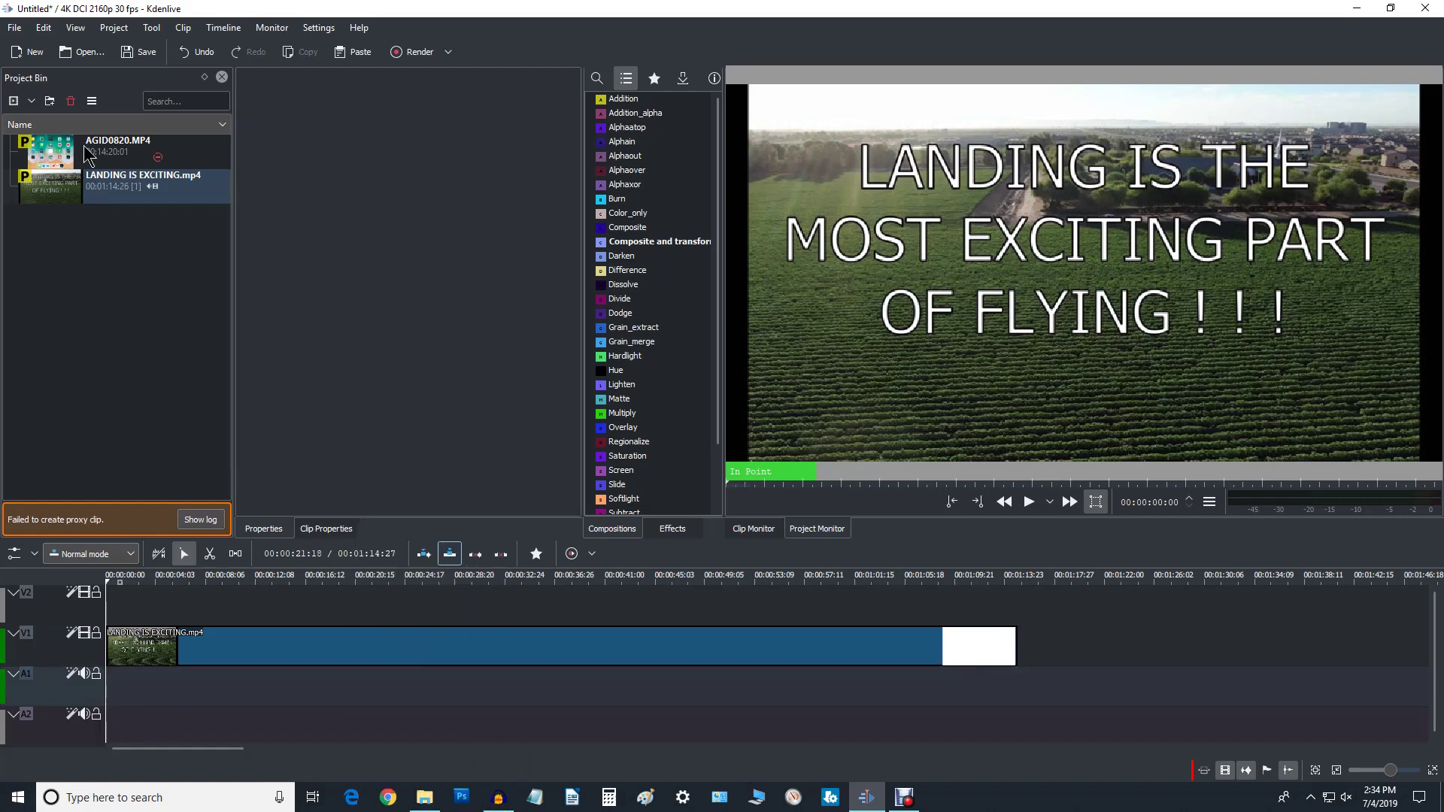
# - Place AGID0820.MP4 on video track V2 above the landing clip, aligned to the start of the timeline
pyautogui.moveTo(87, 154); pyautogui.dragTo(151, 596)
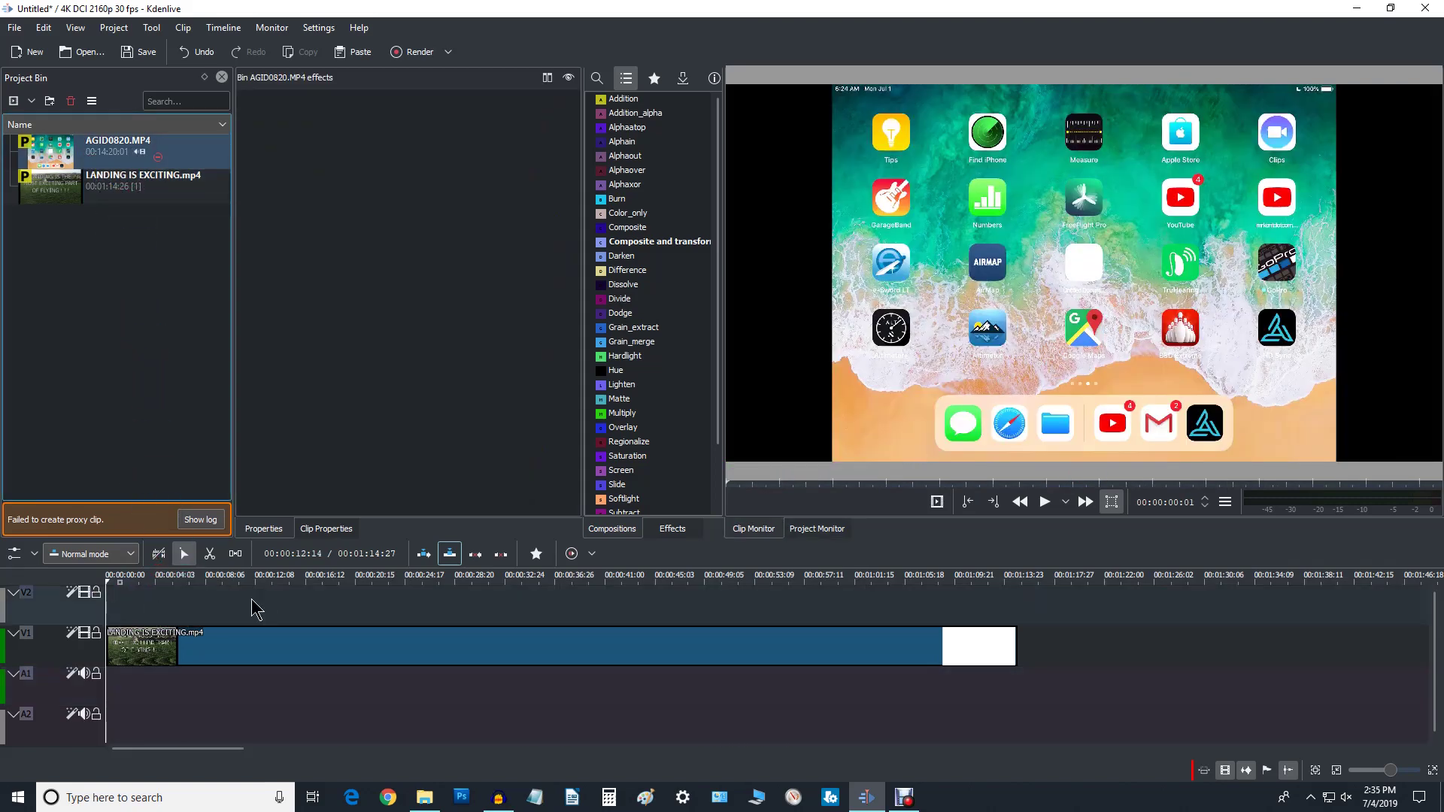
pyautogui.moveTo(125, 156); pyautogui.dragTo(189, 606)
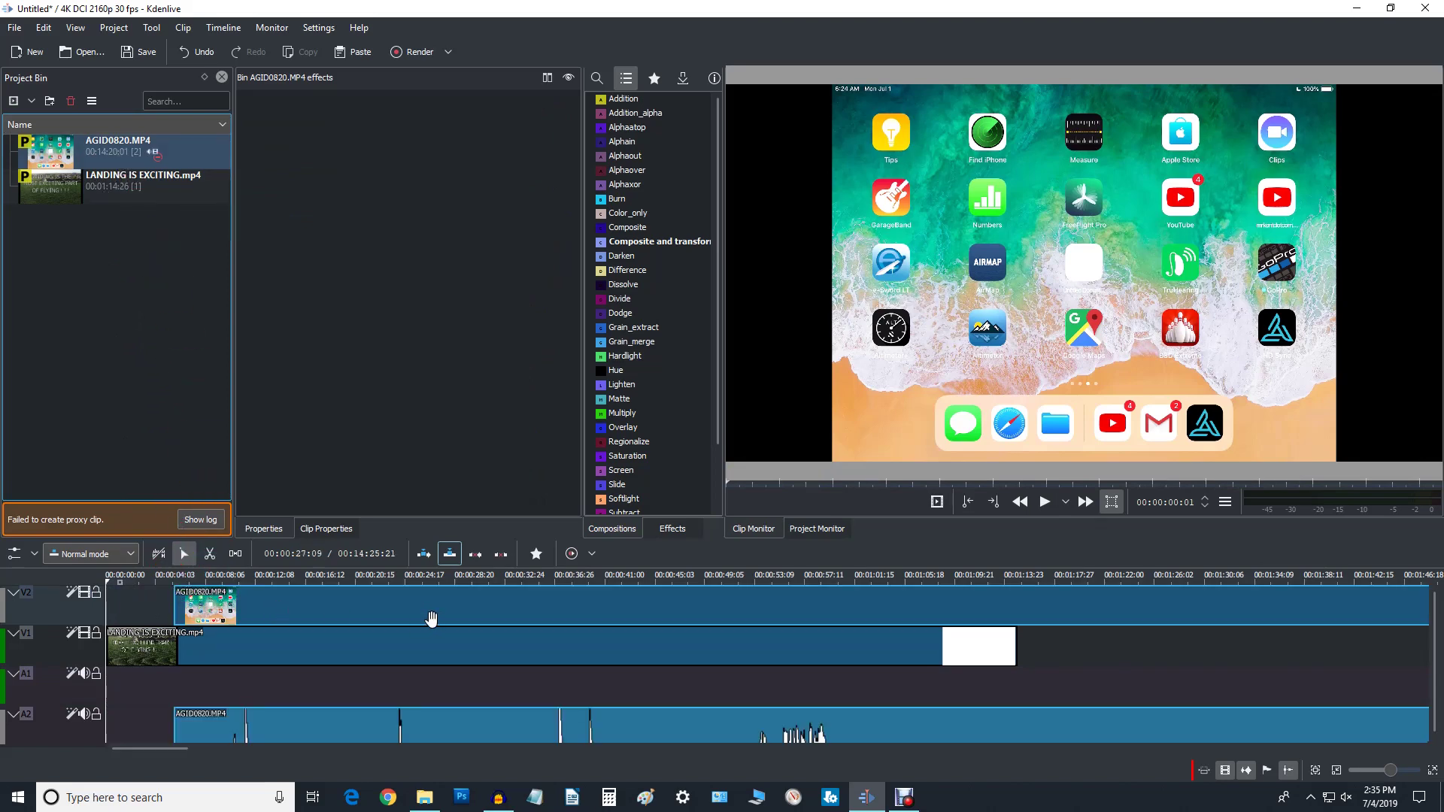
pyautogui.moveTo(434, 618); pyautogui.dragTo(354, 623)
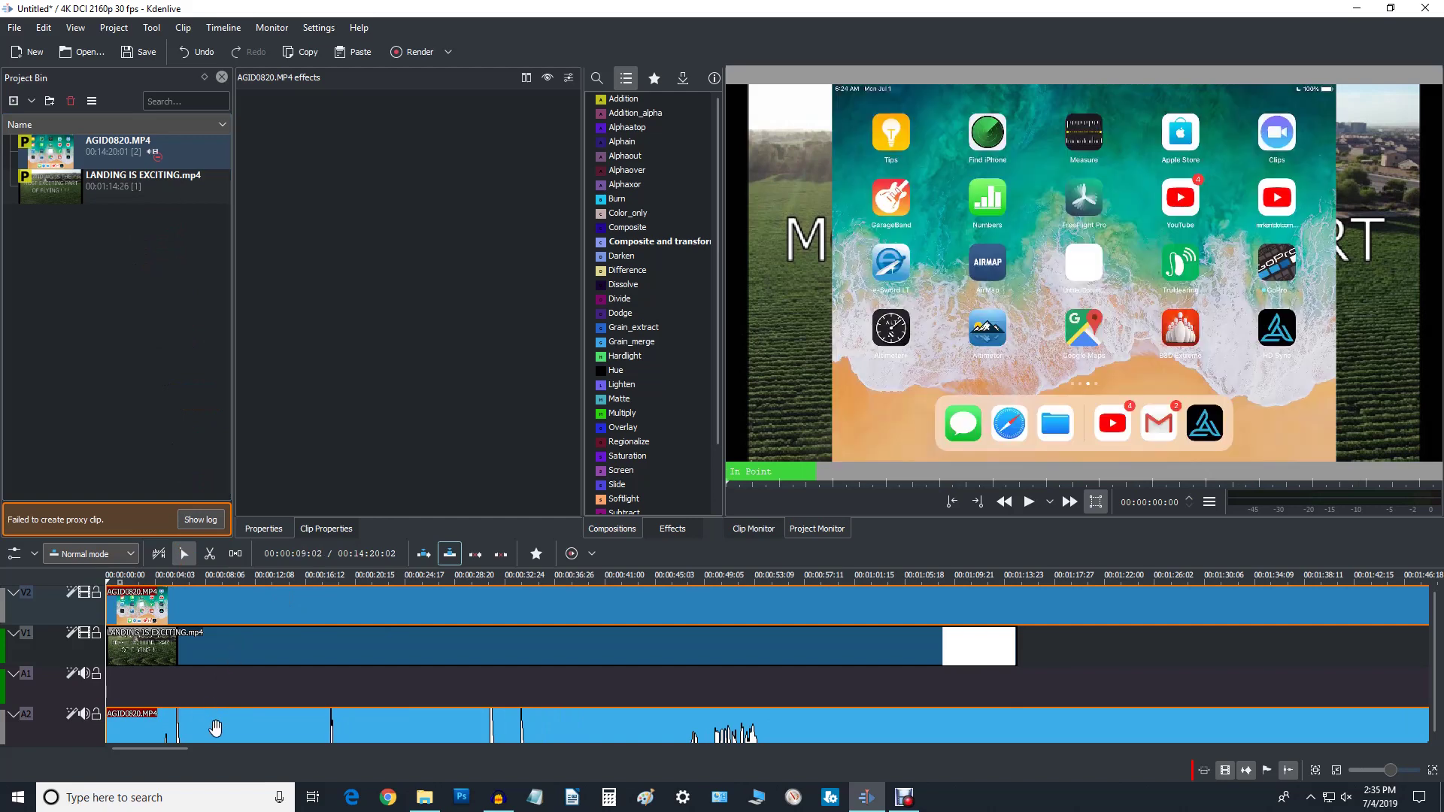
# - Ungroup the AGID0820.MP4 clip and remove its audio part from track A2
pyautogui.rightClick(404, 728)
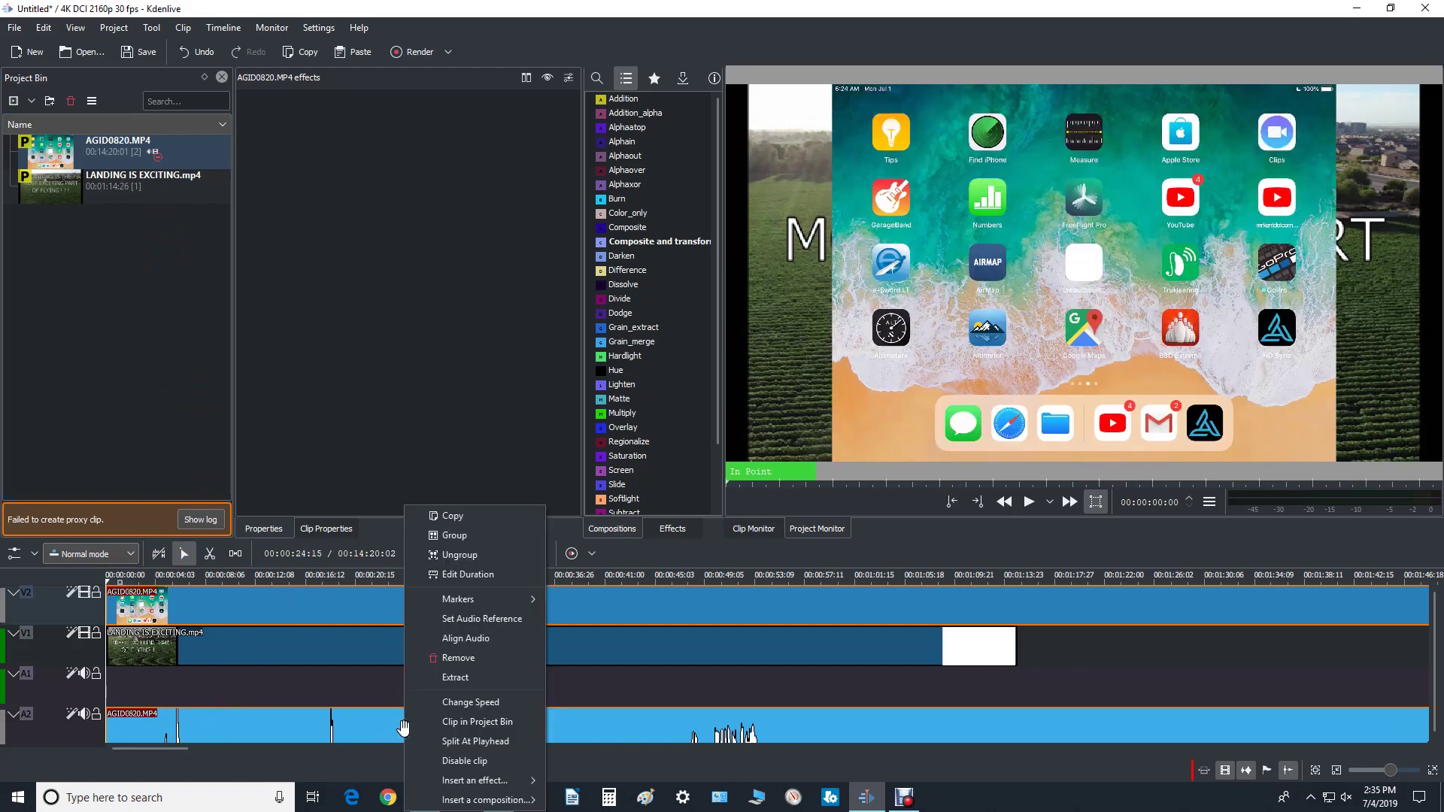
pyautogui.click(489, 557)
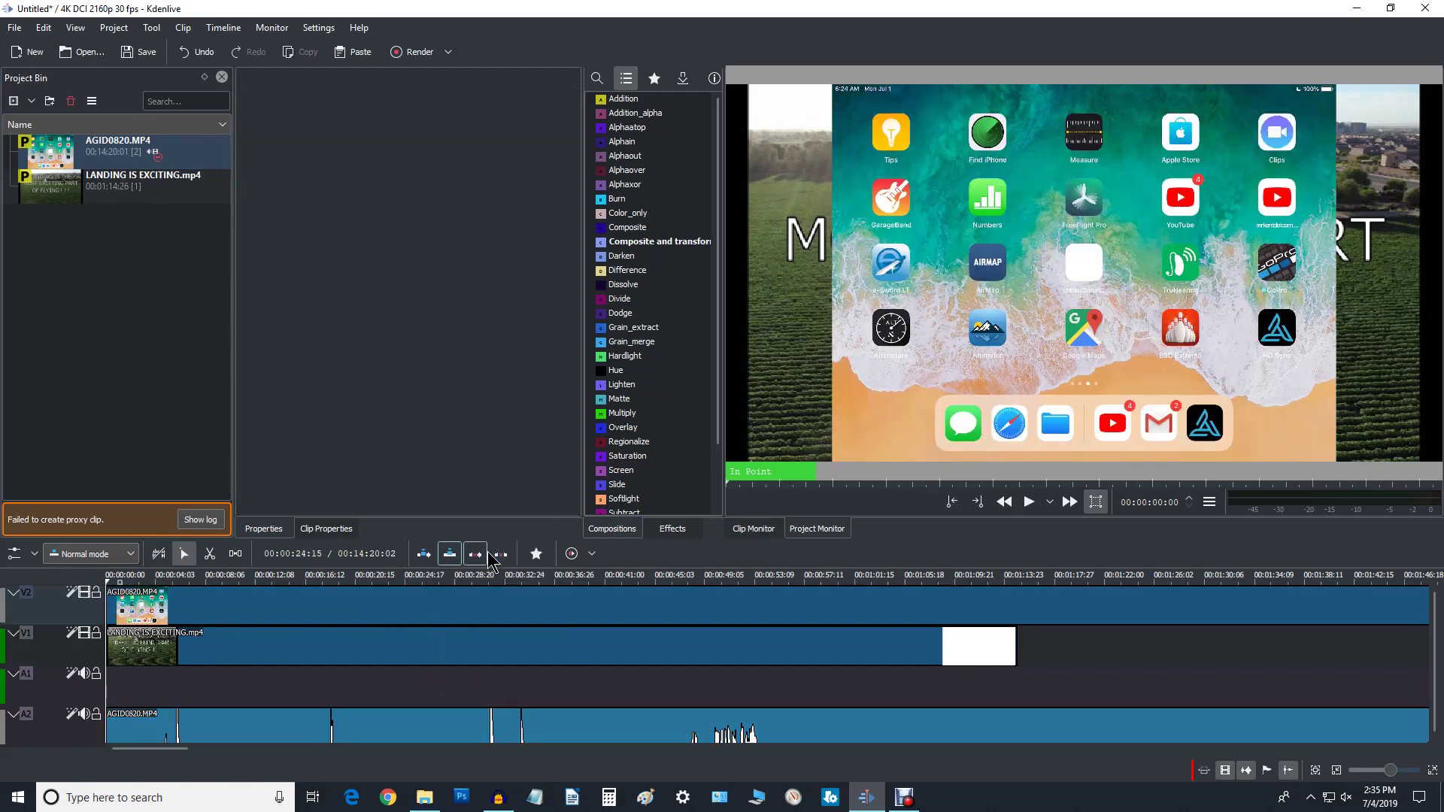
pyautogui.click(428, 731)
pyautogui.rightClick(428, 731)
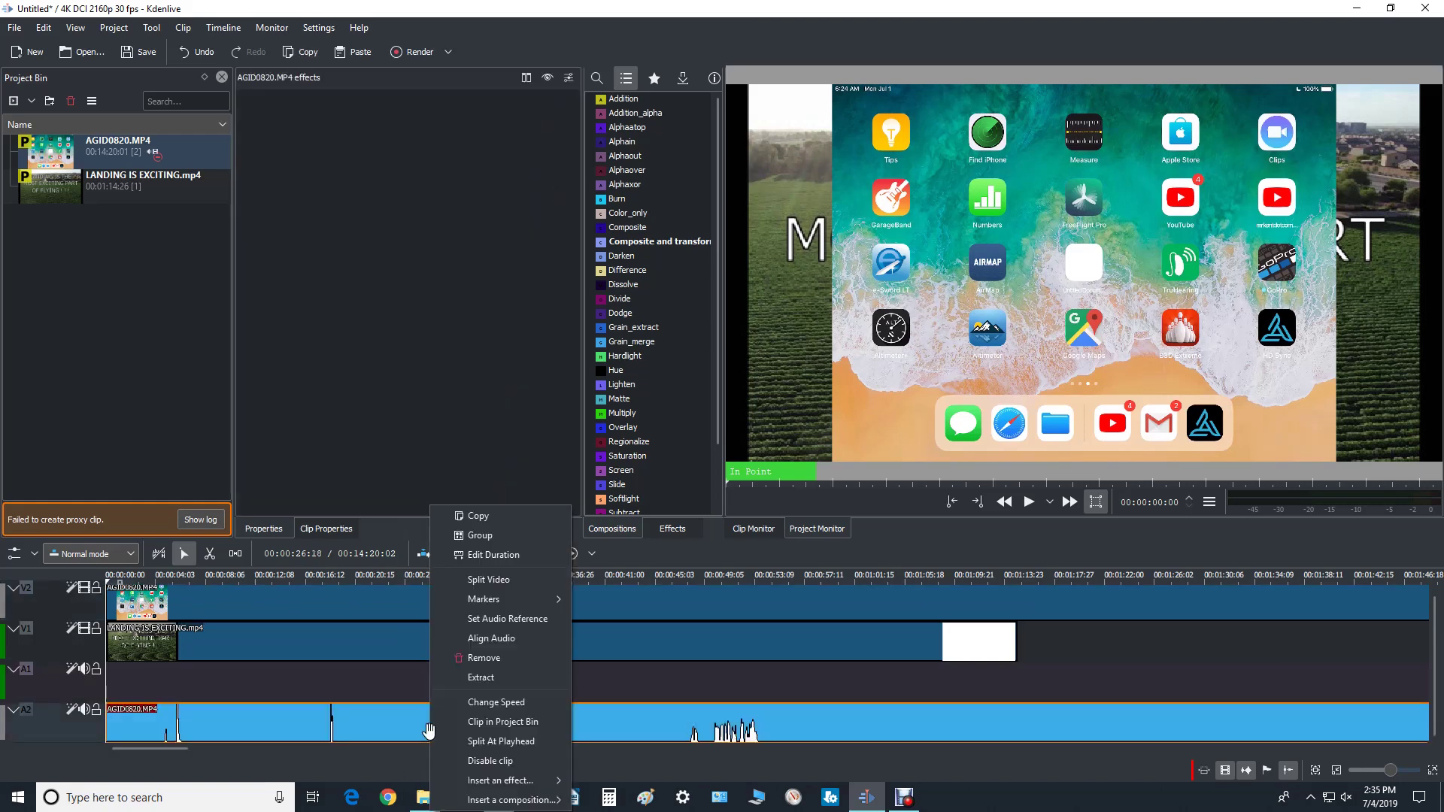
pyautogui.click(481, 659)
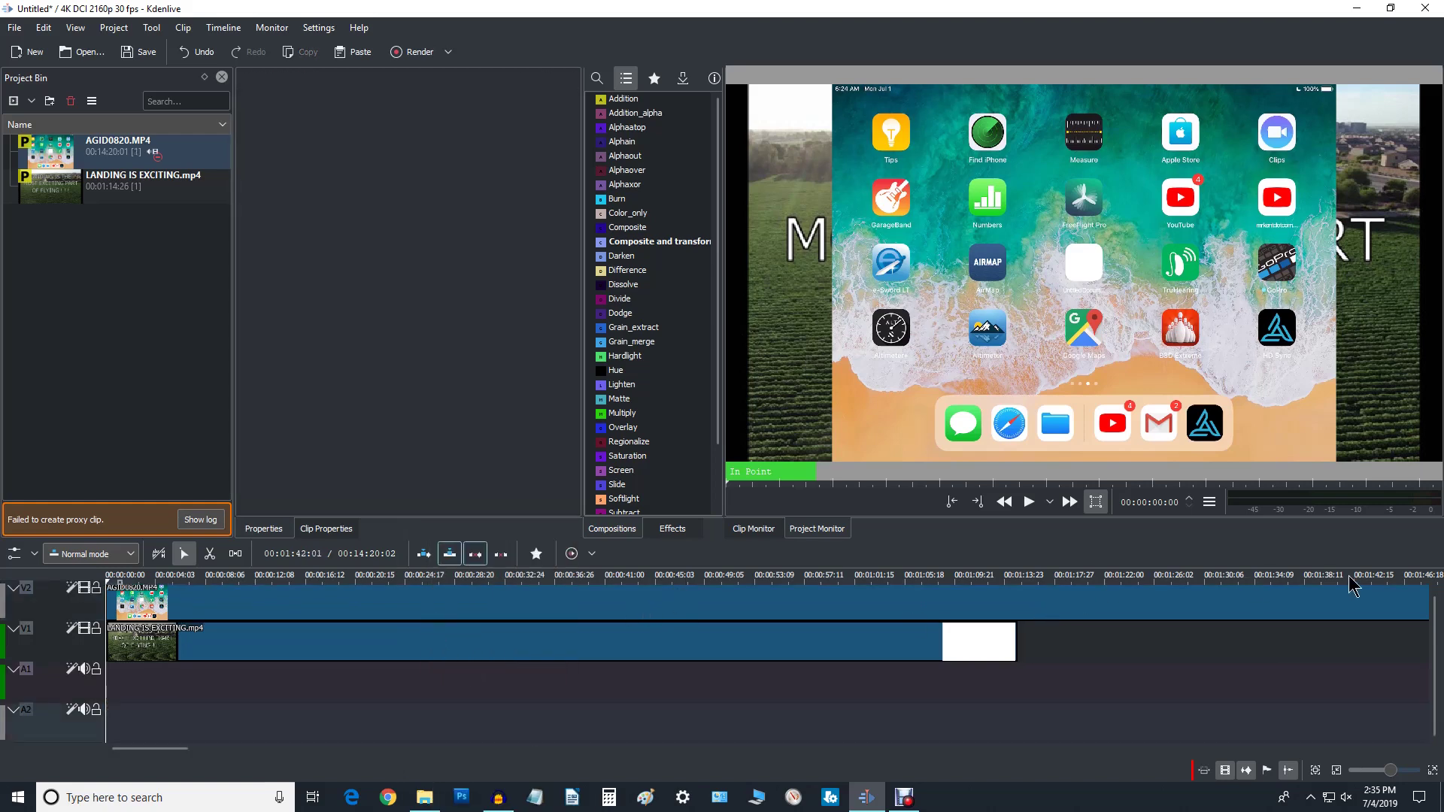
# - Cut the AGID0820.MP4 clip on V2 at about 00:01:45 and return to the selection tool
pyautogui.click(1370, 583)
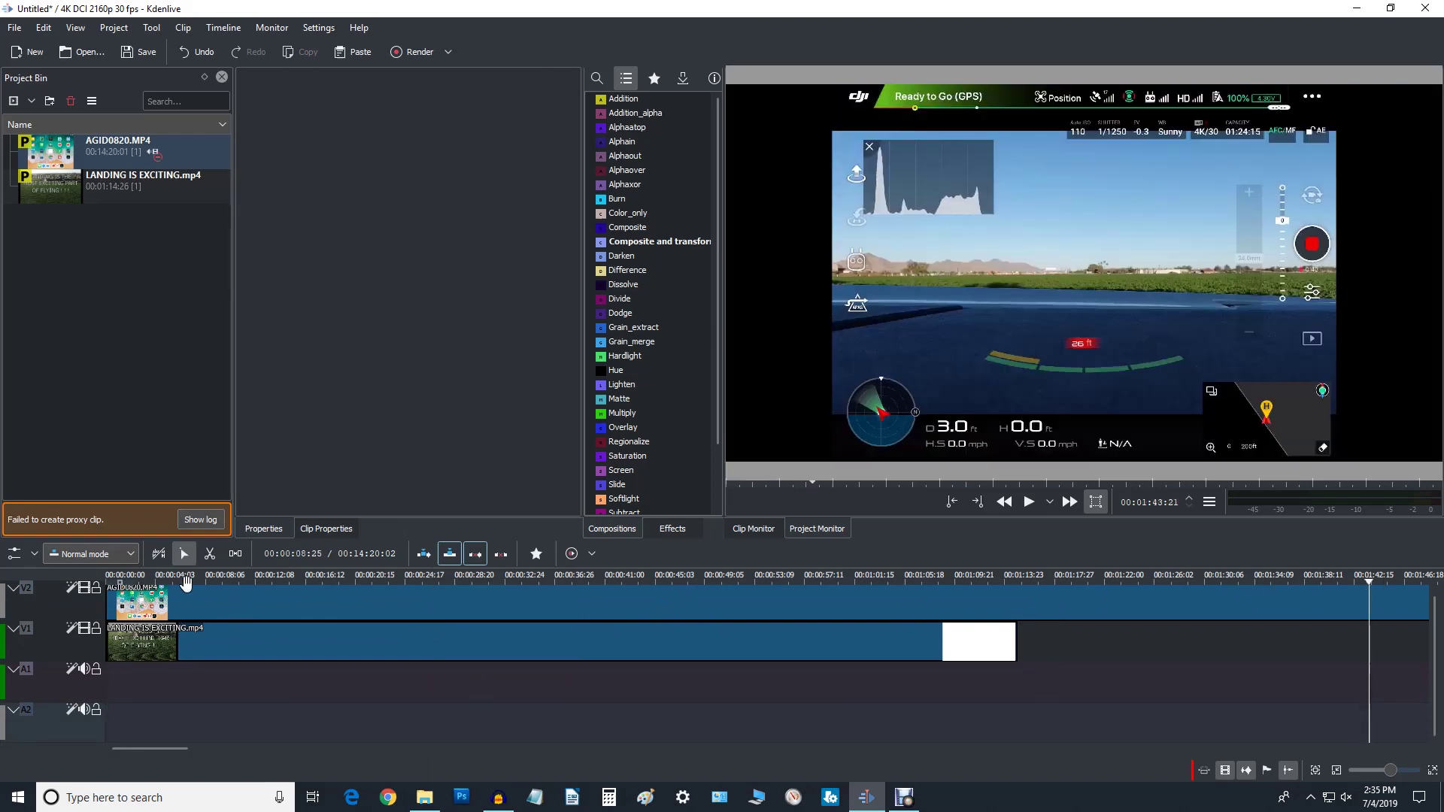
pyautogui.click(208, 557)
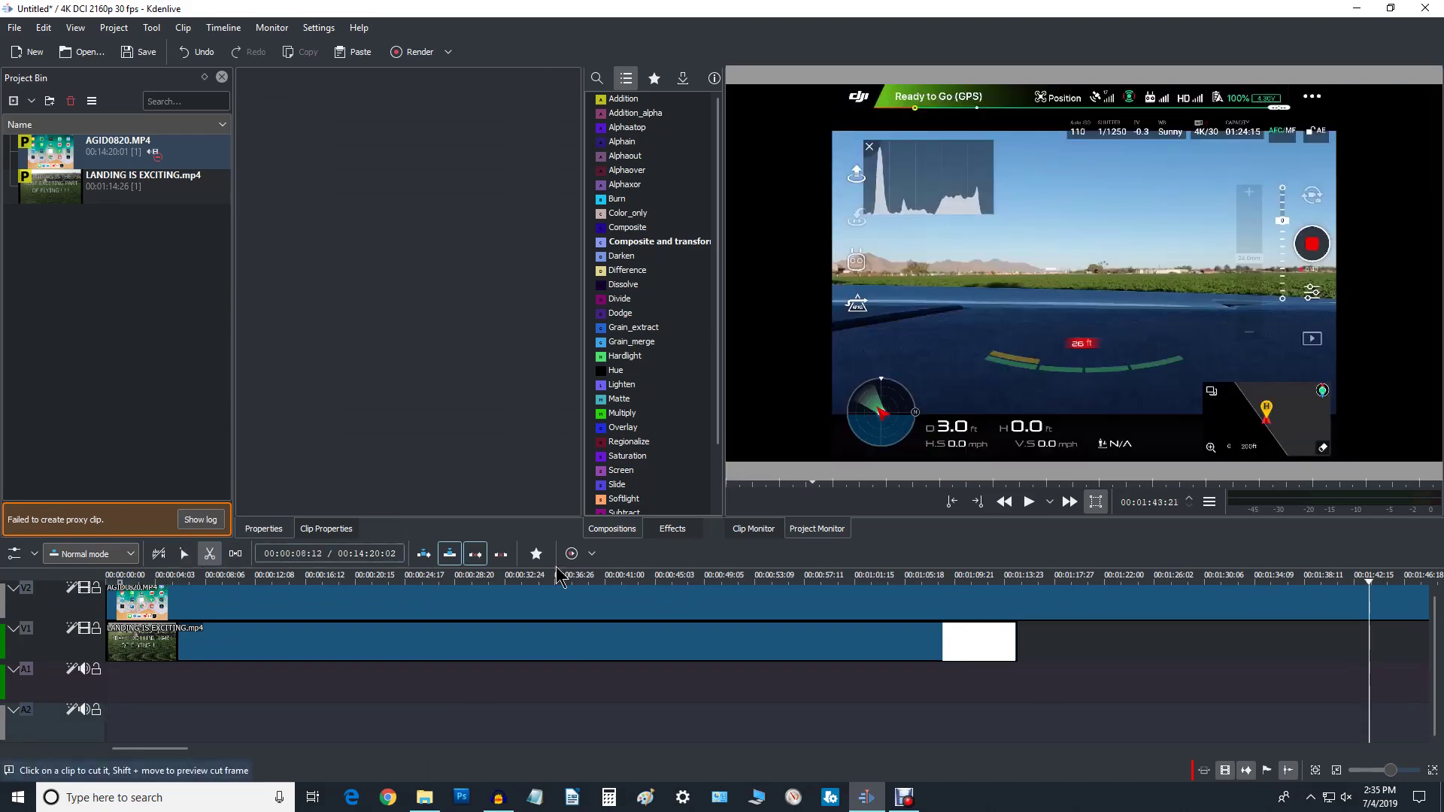
pyautogui.click(1390, 596)
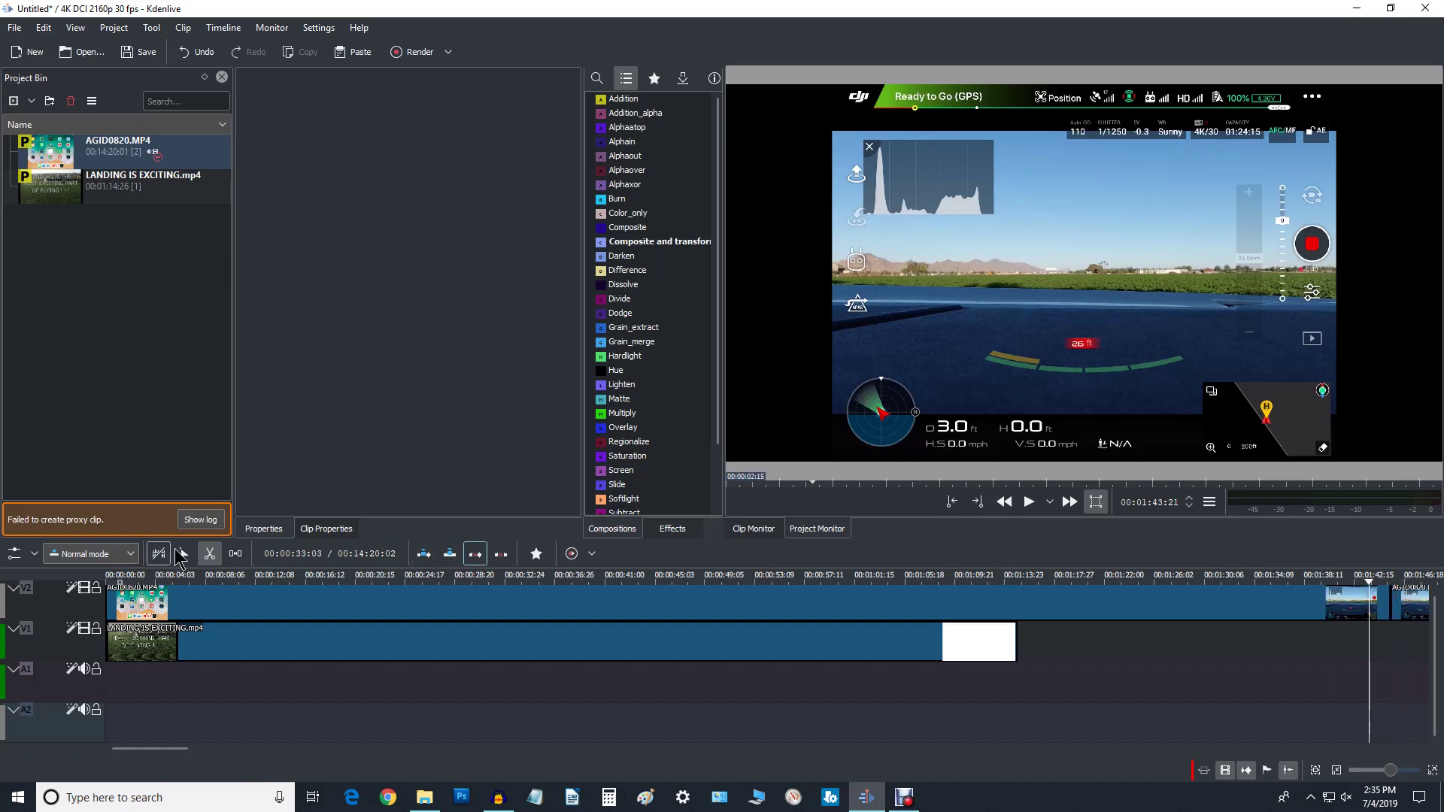
pyautogui.click(184, 554)
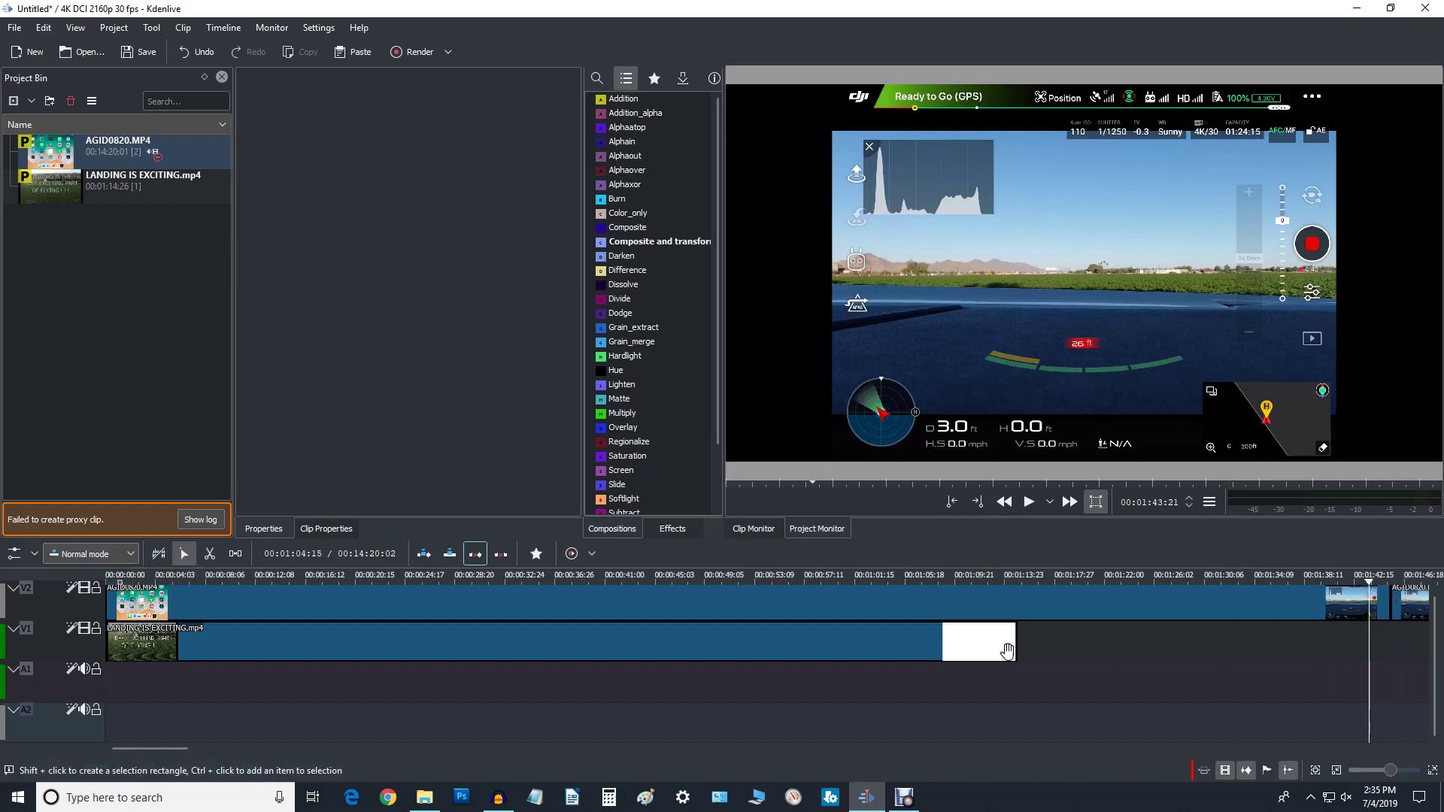
# - Remove the part of AGID0820.MP4 before the cut and move the remaining part to the start of V2
pyautogui.click(1006, 603)
pyautogui.rightClick(1007, 604)
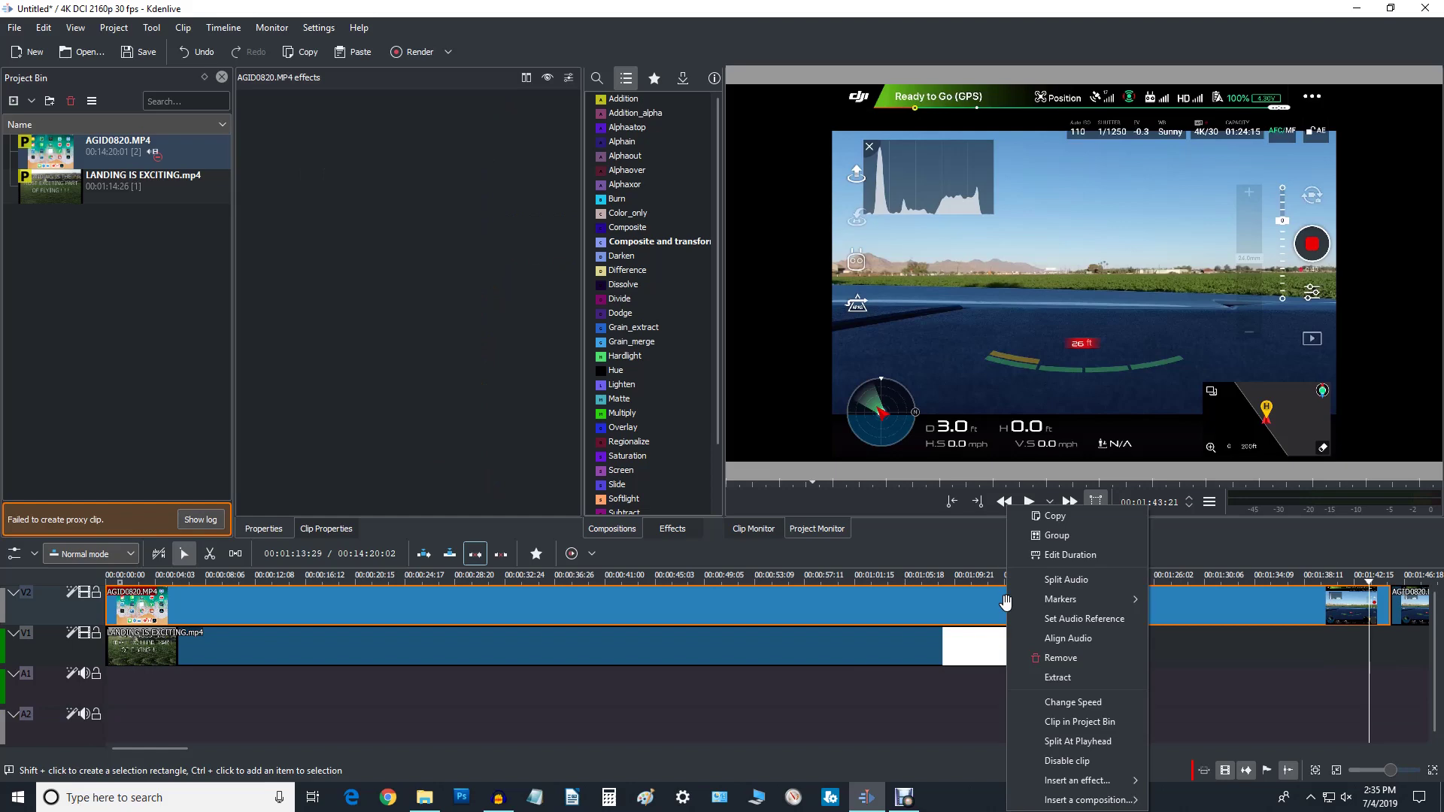
pyautogui.click(1051, 659)
pyautogui.click(1398, 605)
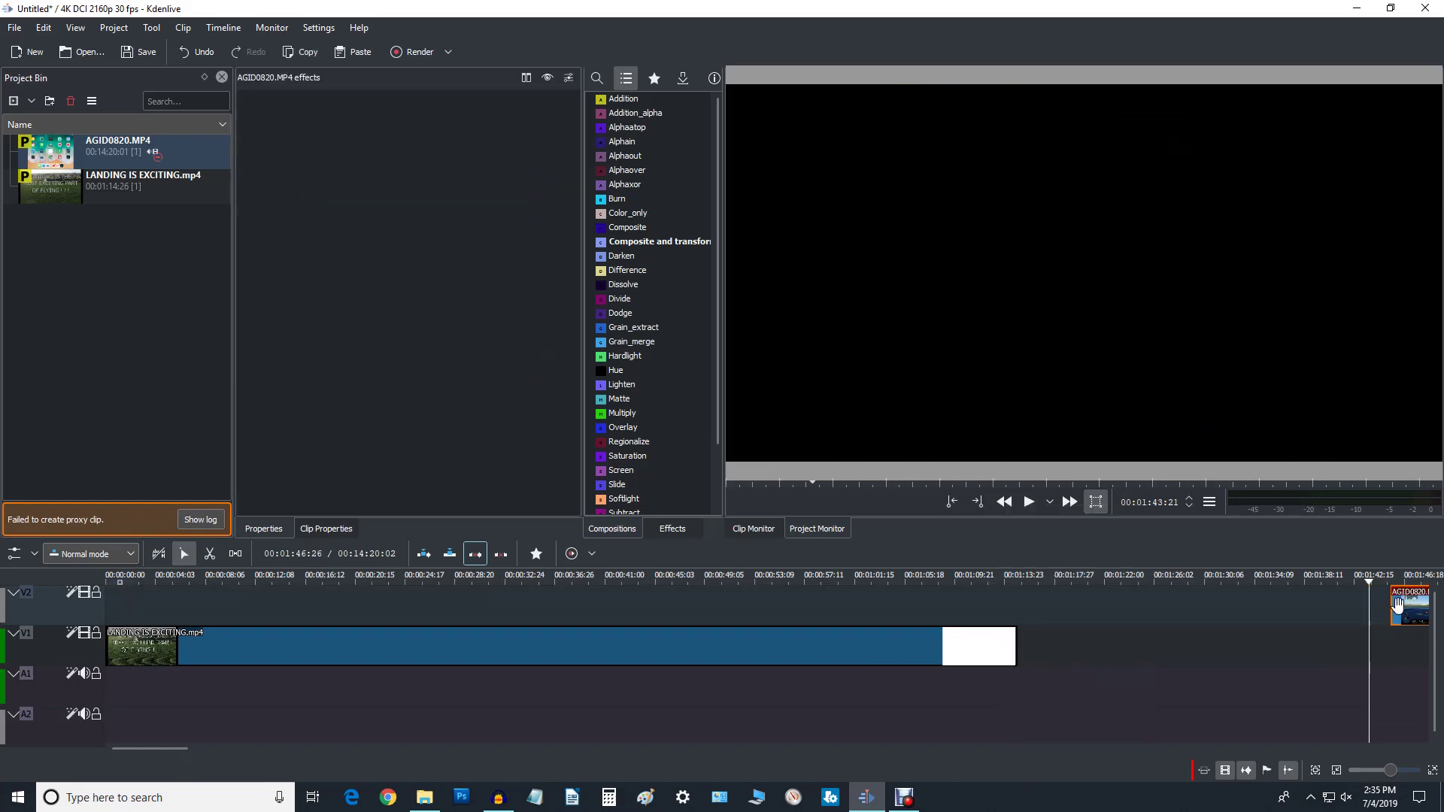
pyautogui.moveTo(1398, 605); pyautogui.dragTo(496, 610)
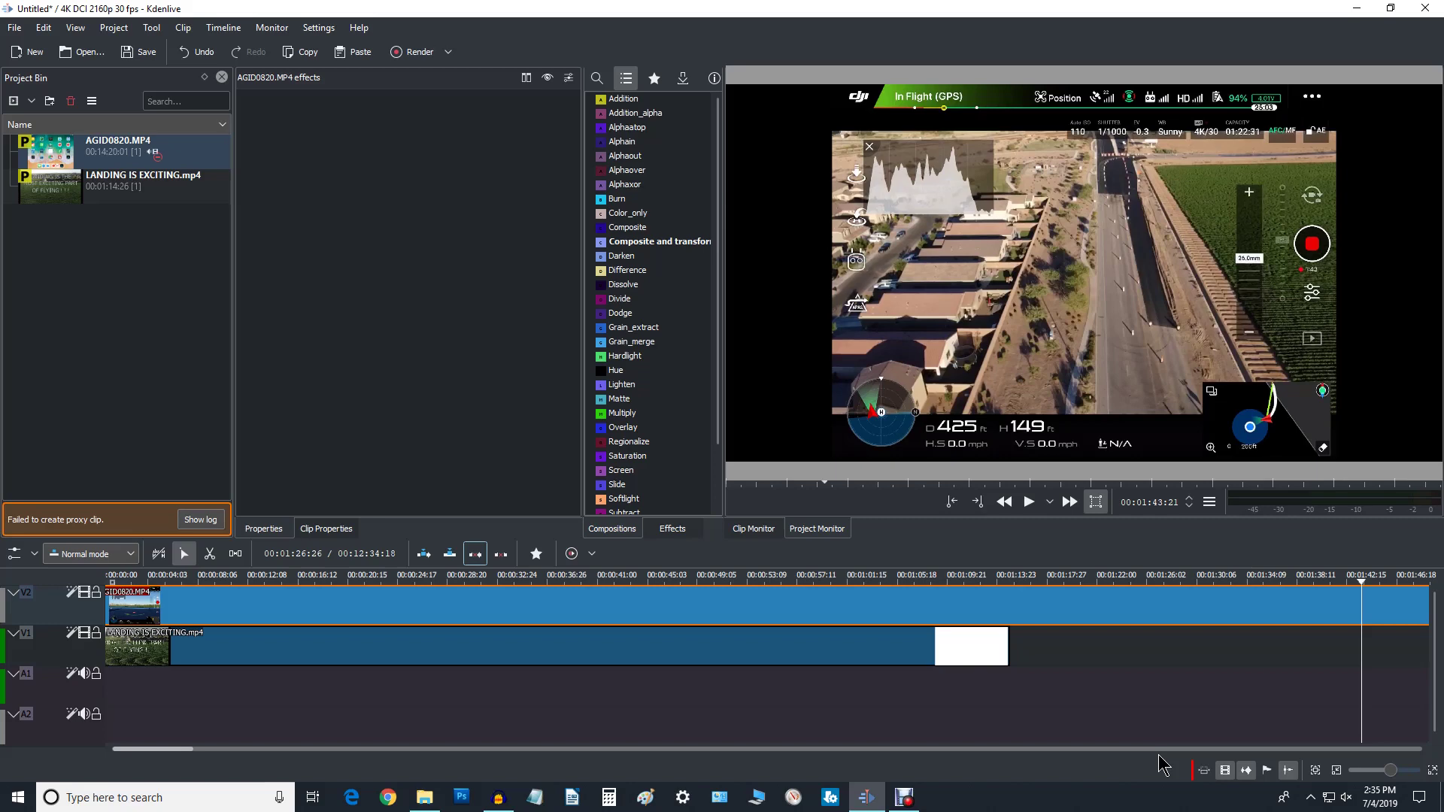
# - Cut AGID0820.MP4 on V2 at 00:01:15:00, where the V1 clip ends, and remove the part after the cut
pyautogui.click(1025, 580)
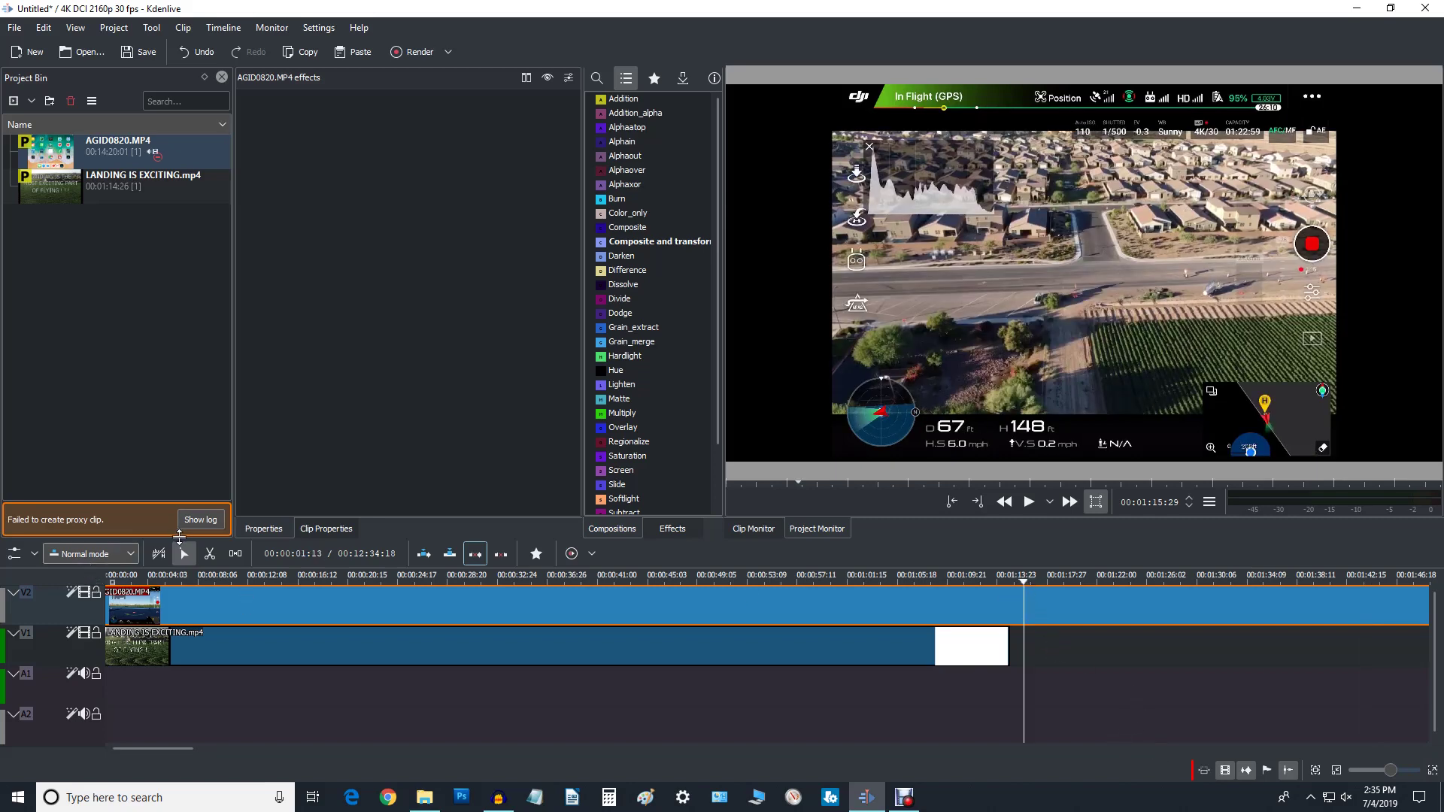
pyautogui.click(210, 554)
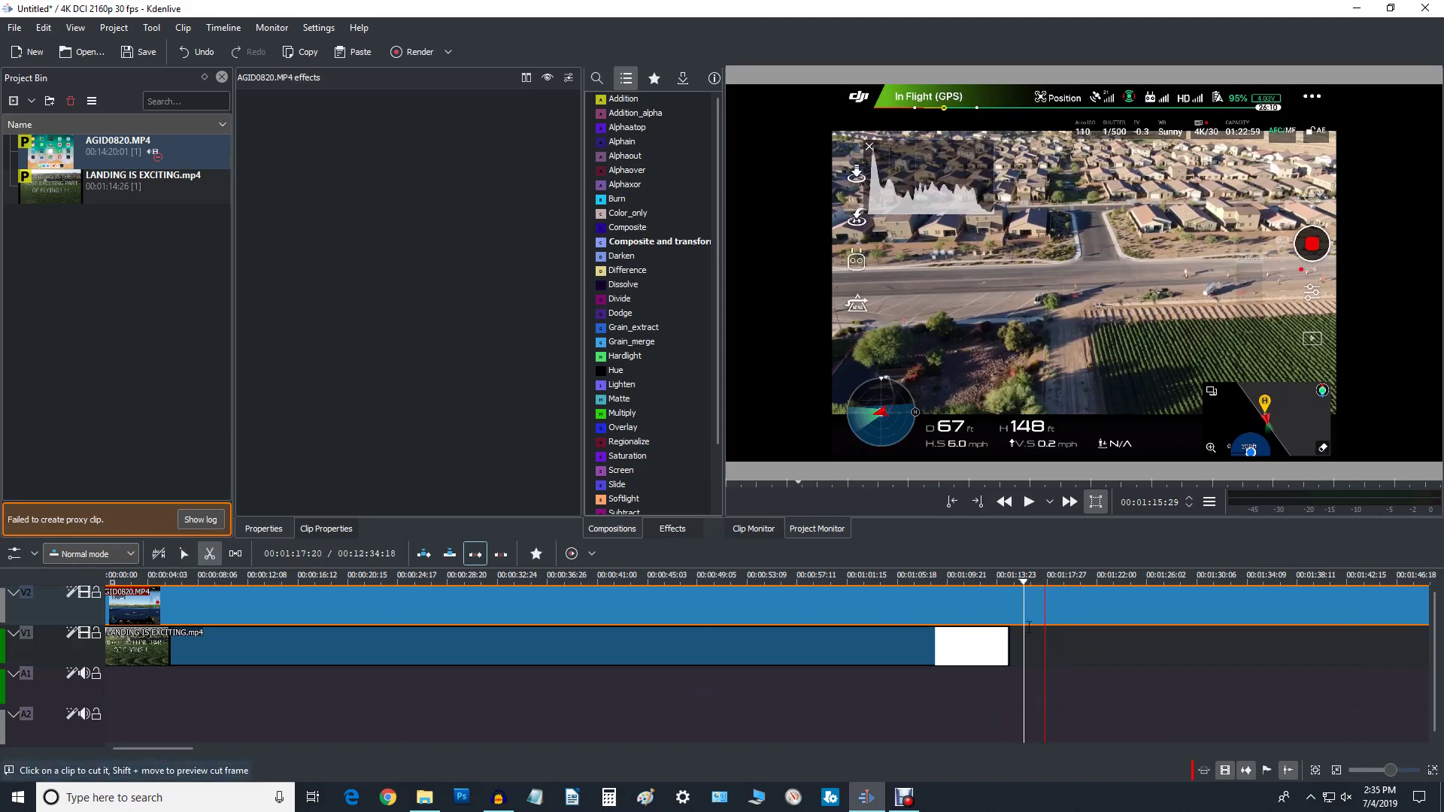
pyautogui.click(1010, 613)
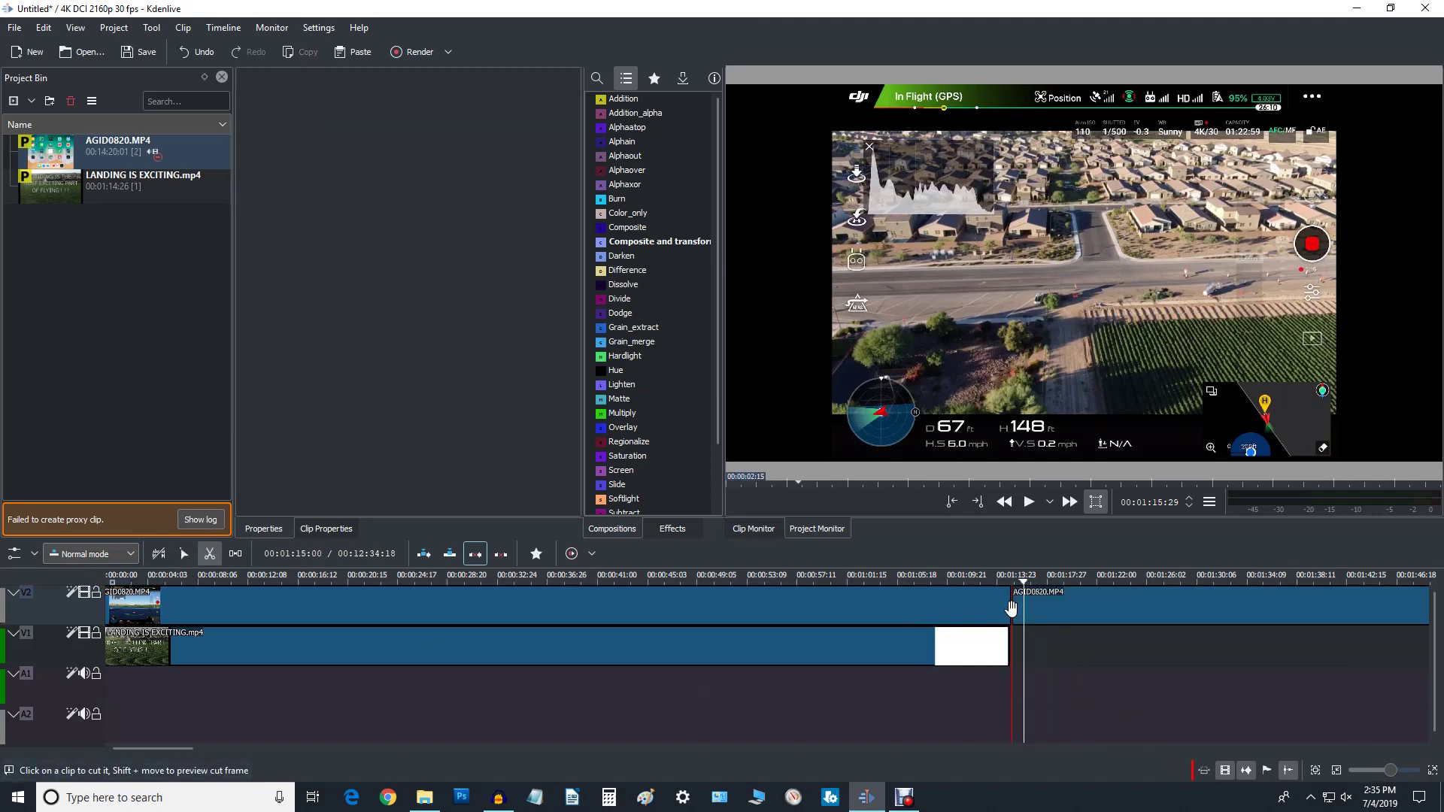
pyautogui.click(184, 554)
pyautogui.rightClick(1124, 615)
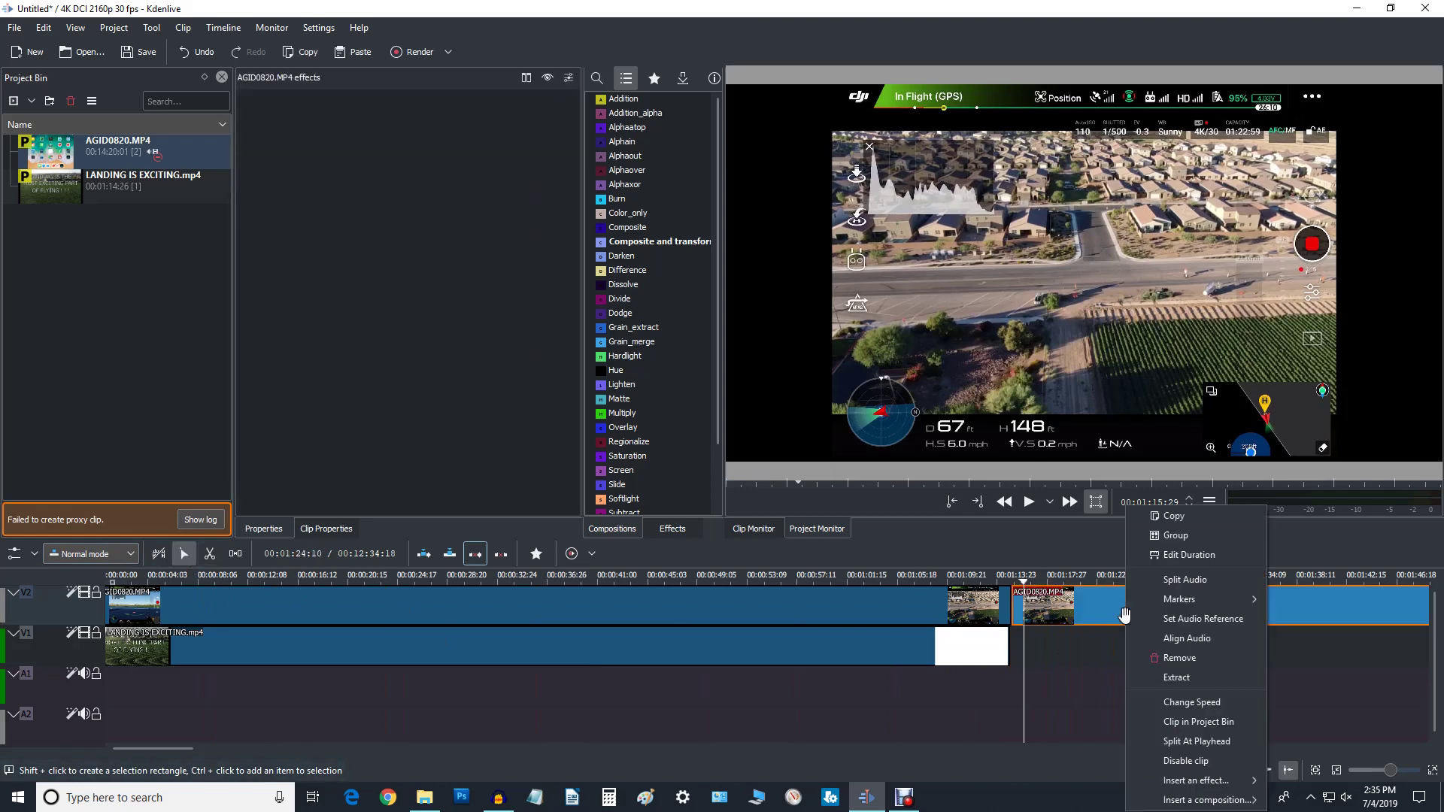
pyautogui.click(1170, 659)
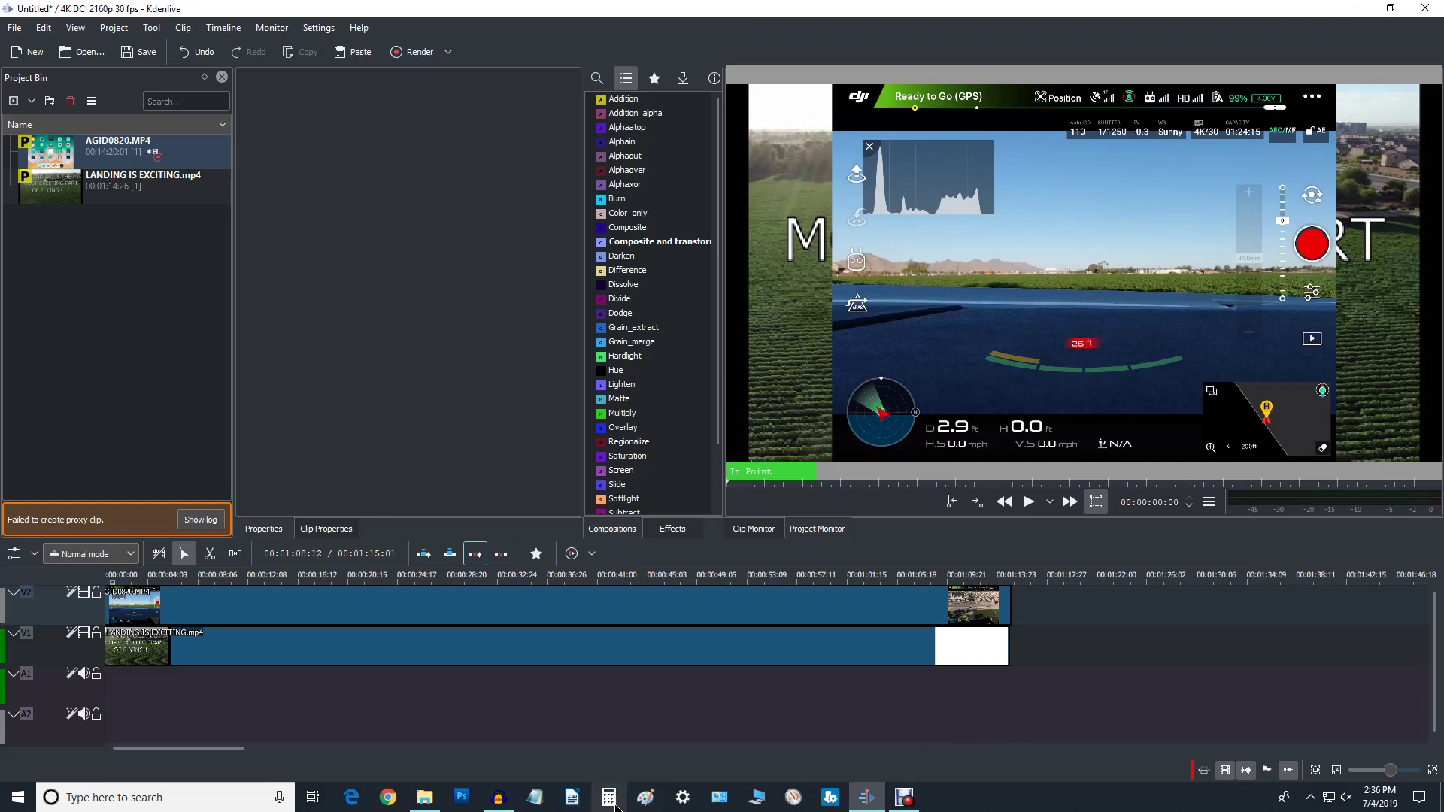
# - Open Paint and size the blank canvas to 2400 × 2160 pixels without maintaining the aspect ratio
pyautogui.click(645, 799)
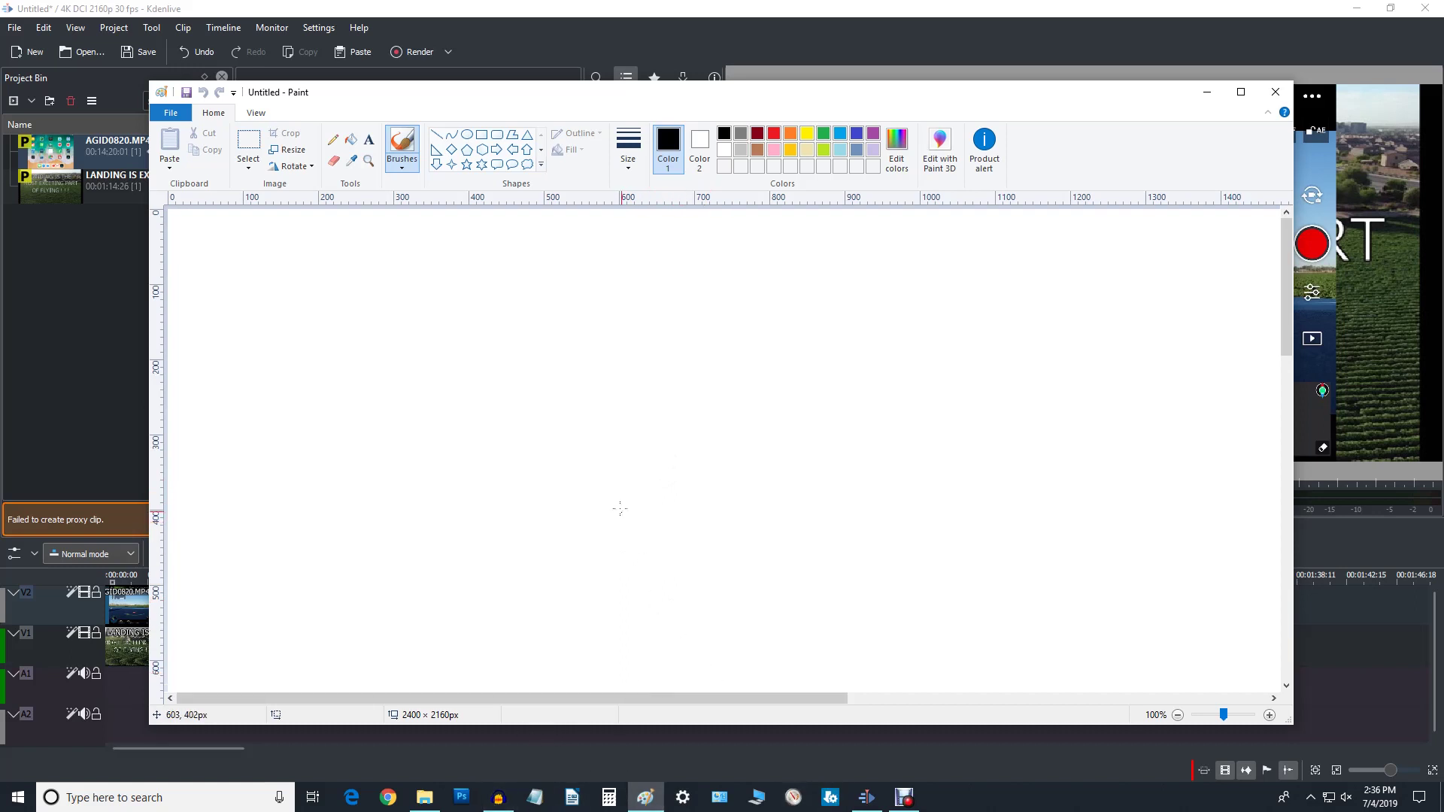
pyautogui.click(286, 153)
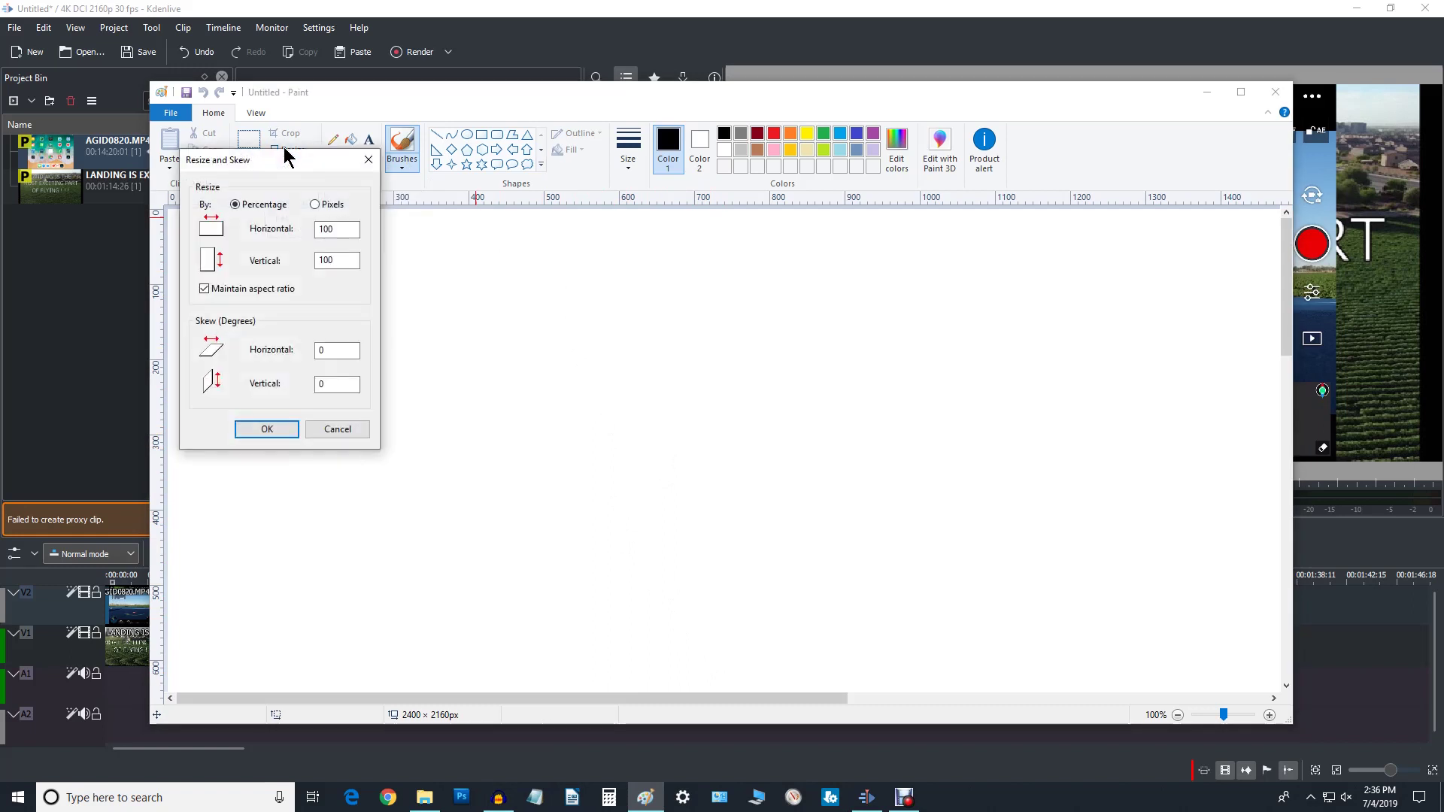
pyautogui.click(316, 206)
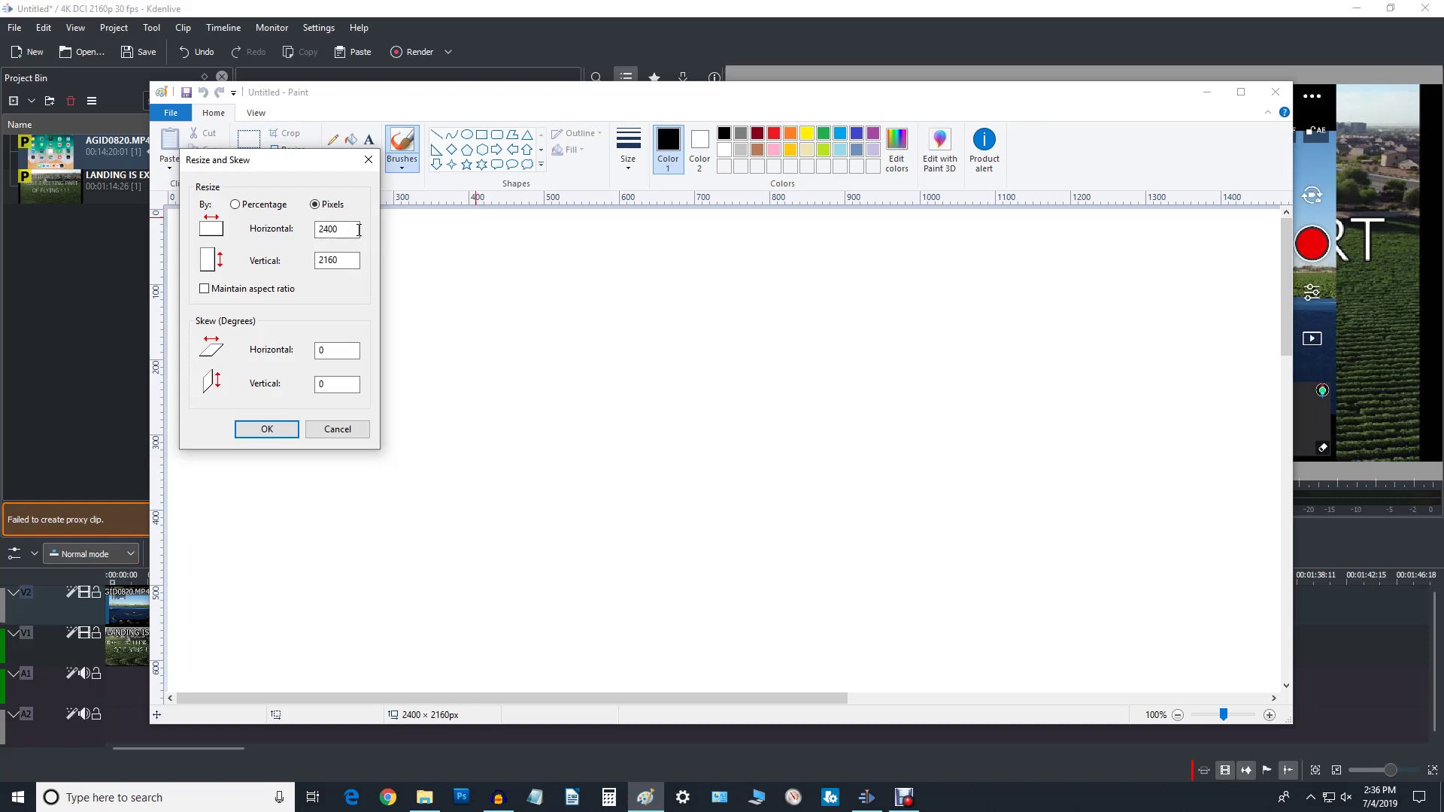
pyautogui.click(267, 430)
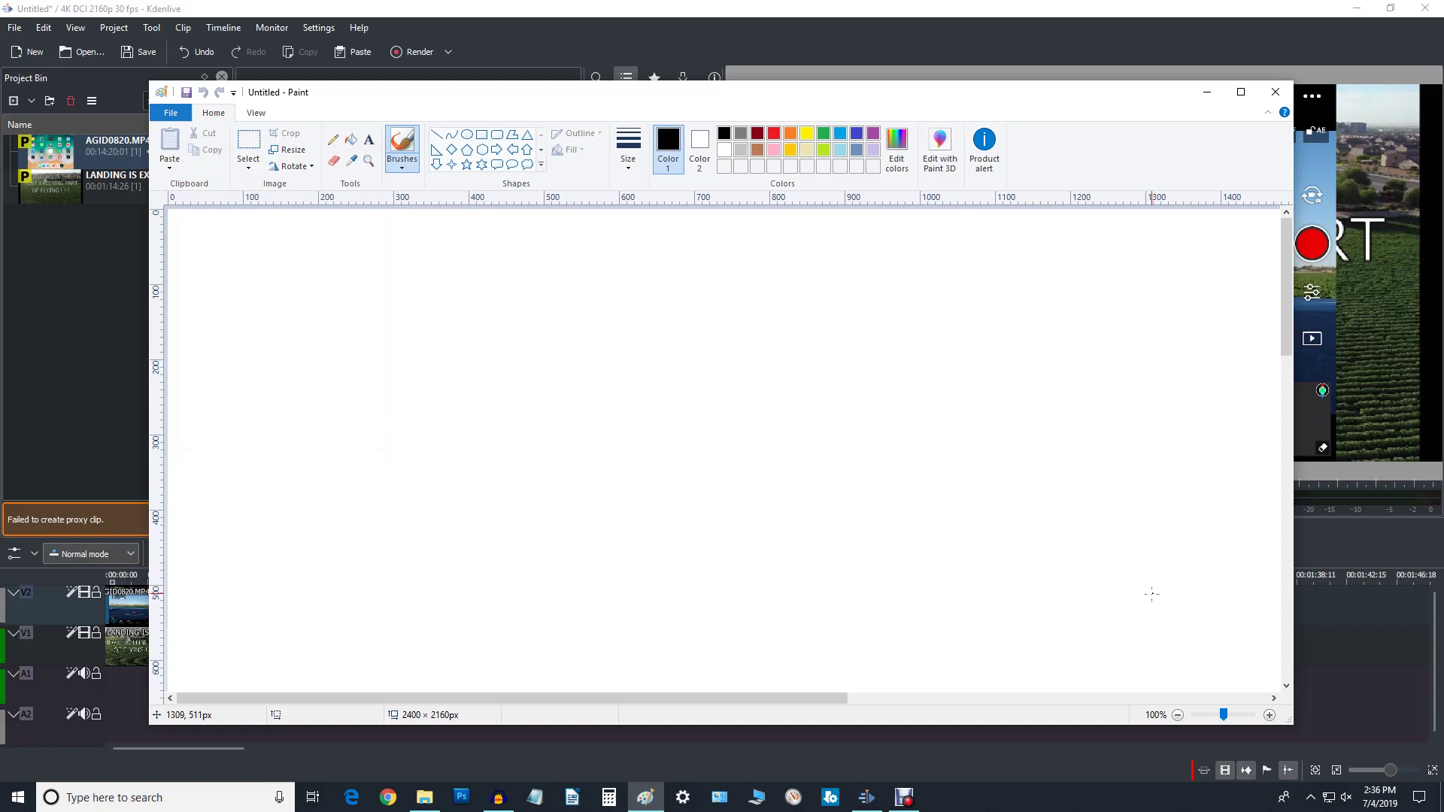
pyautogui.moveTo(1223, 716); pyautogui.dragTo(1208, 721)
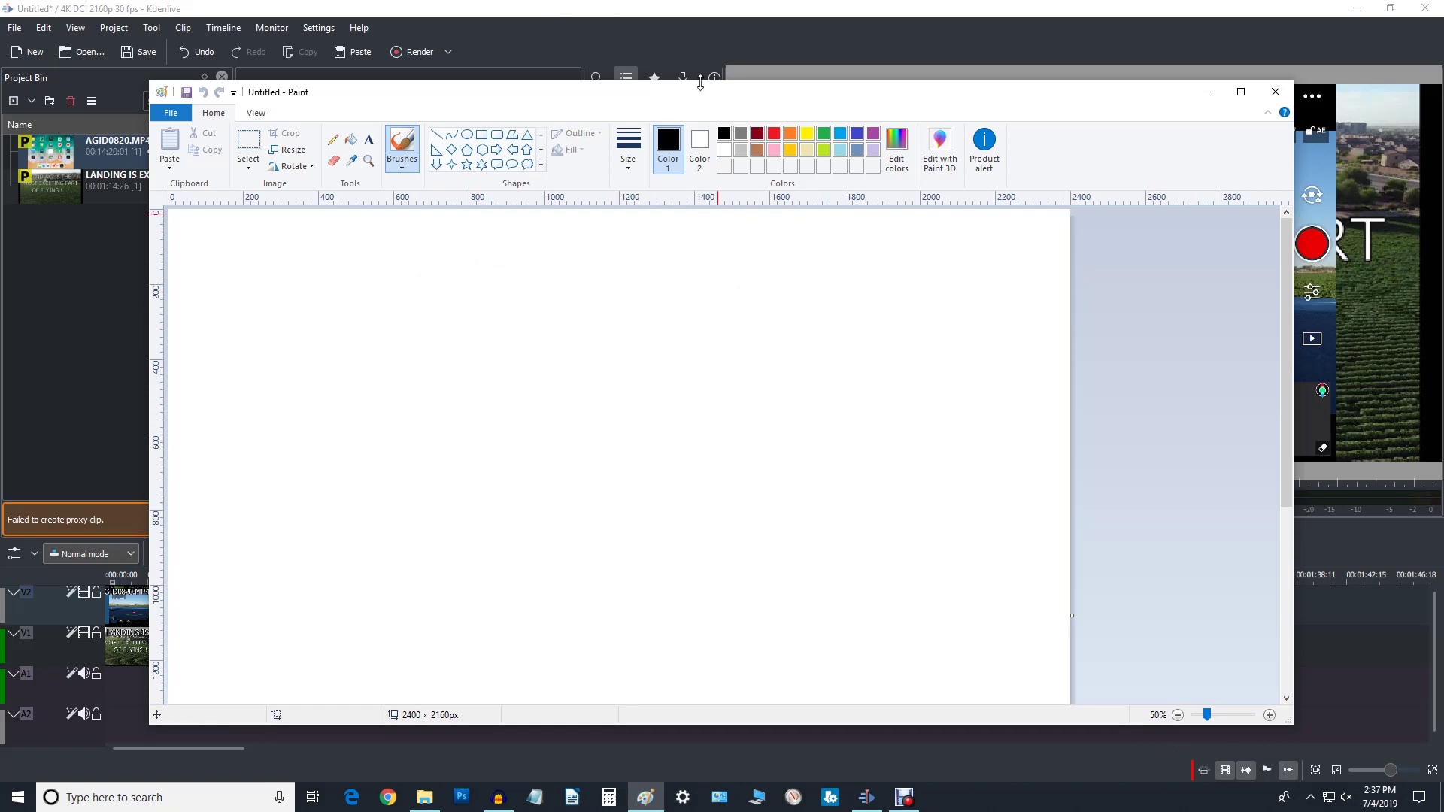
# - Fill the whole blank canvas with yellow
pyautogui.click(807, 133)
pyautogui.click(352, 140)
pyautogui.click(399, 310)
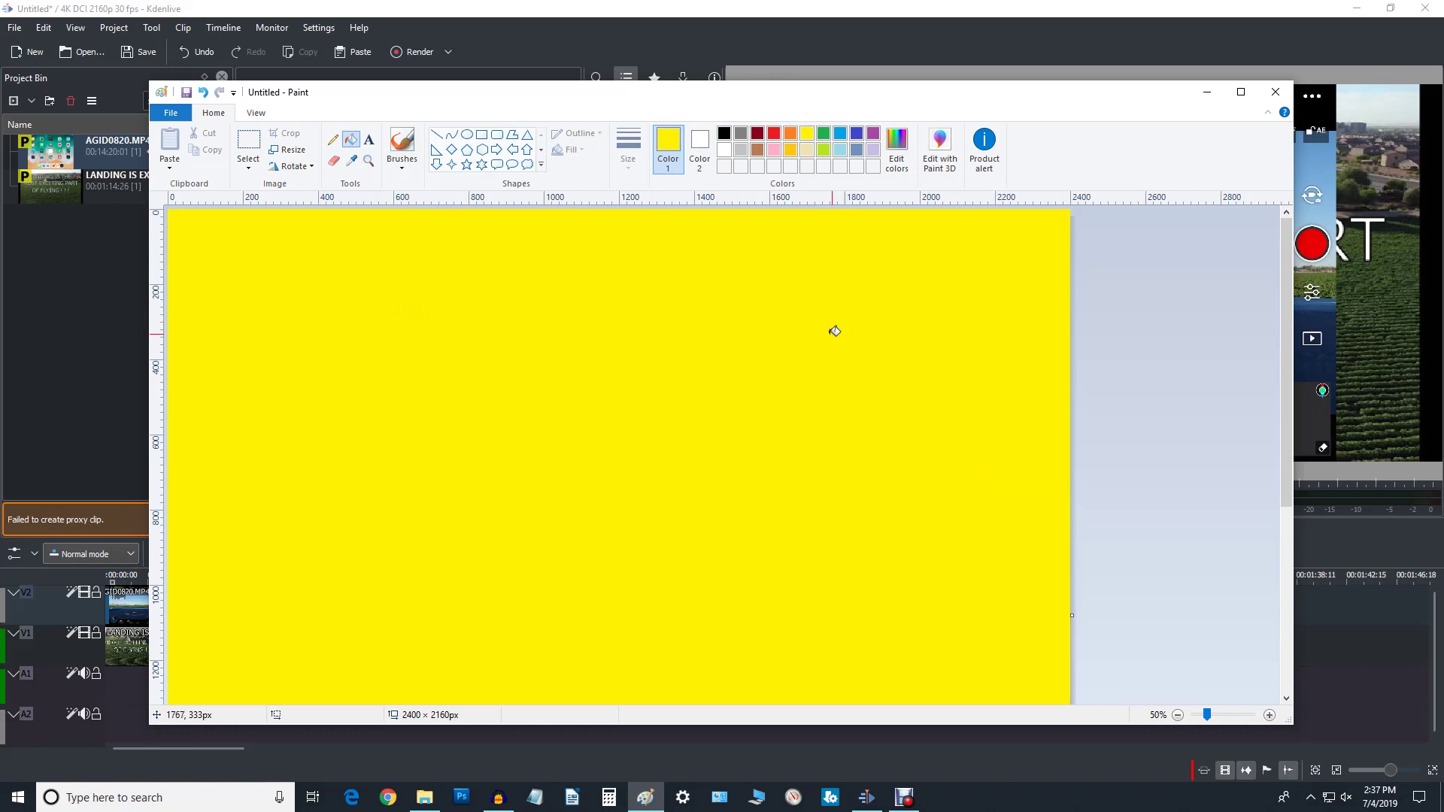
pyautogui.click(183, 112)
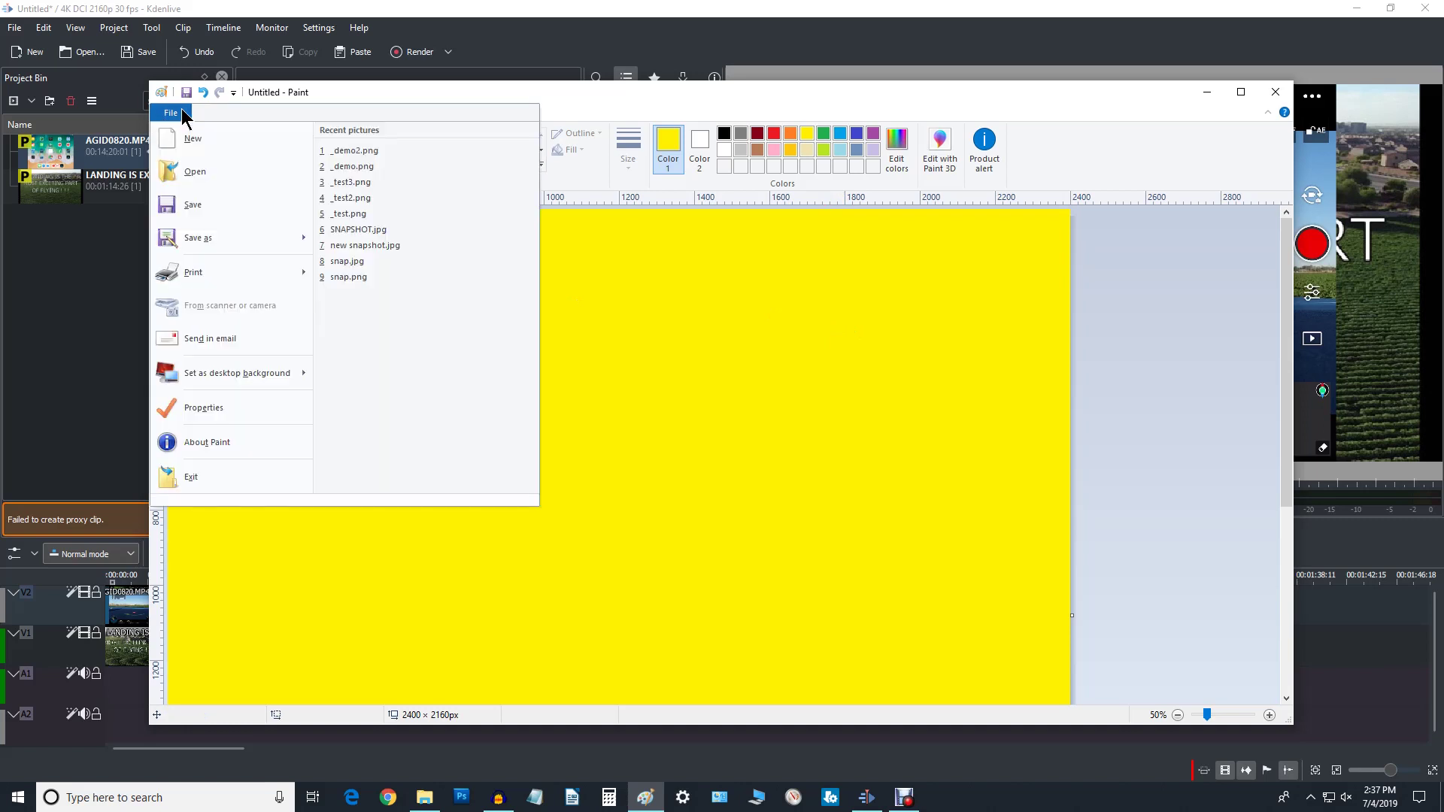
pyautogui.moveTo(208, 238)
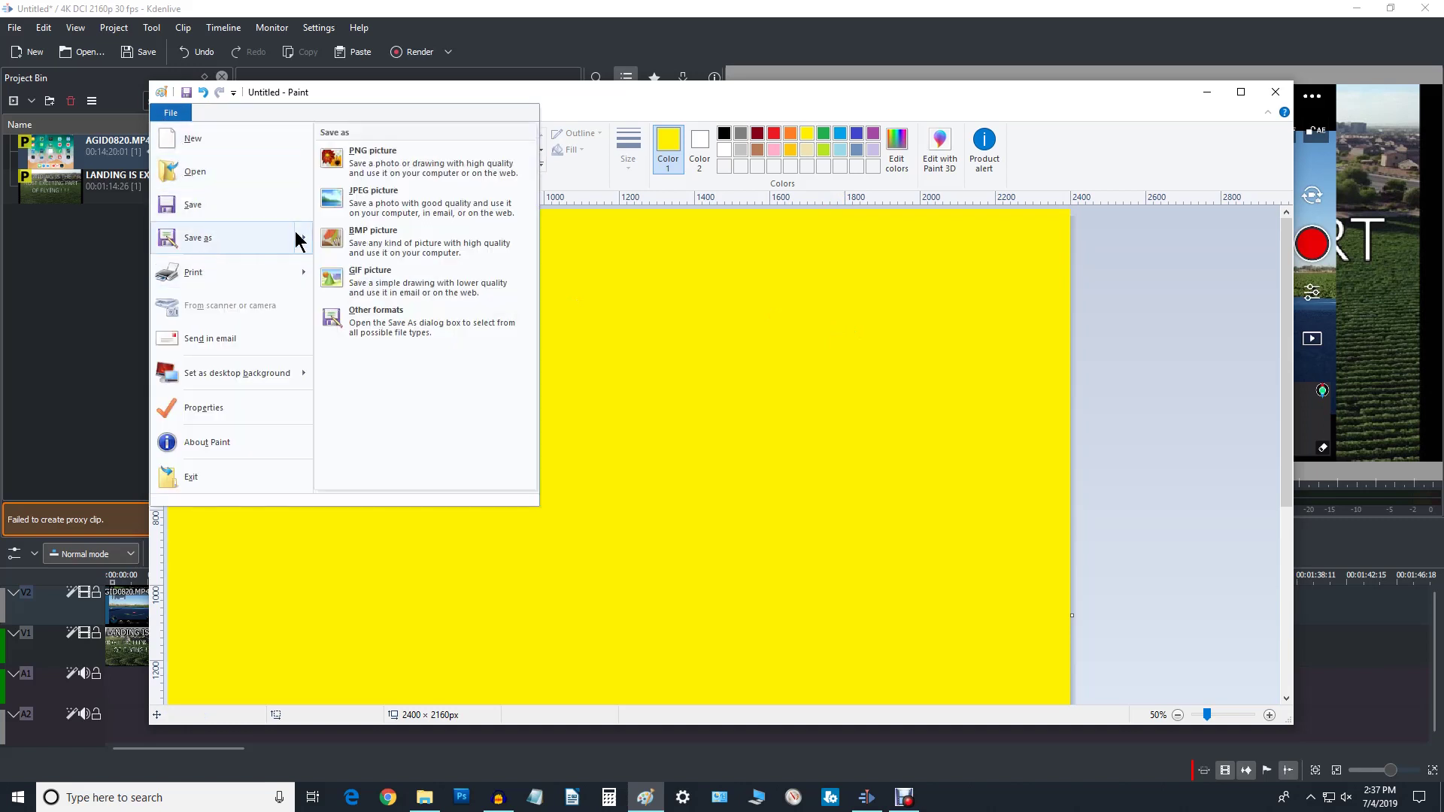
pyautogui.click(405, 153)
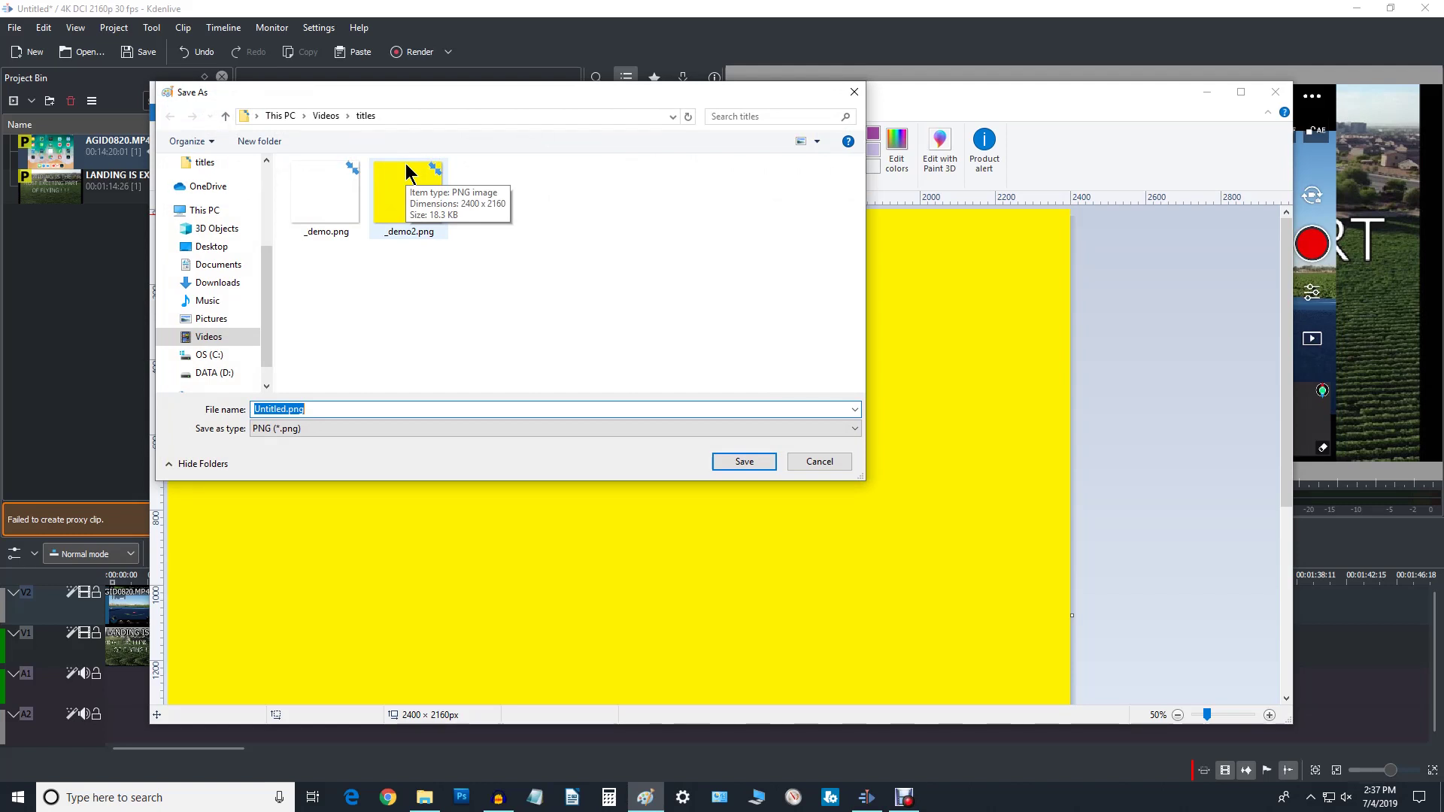
pyautogui.click(810, 461)
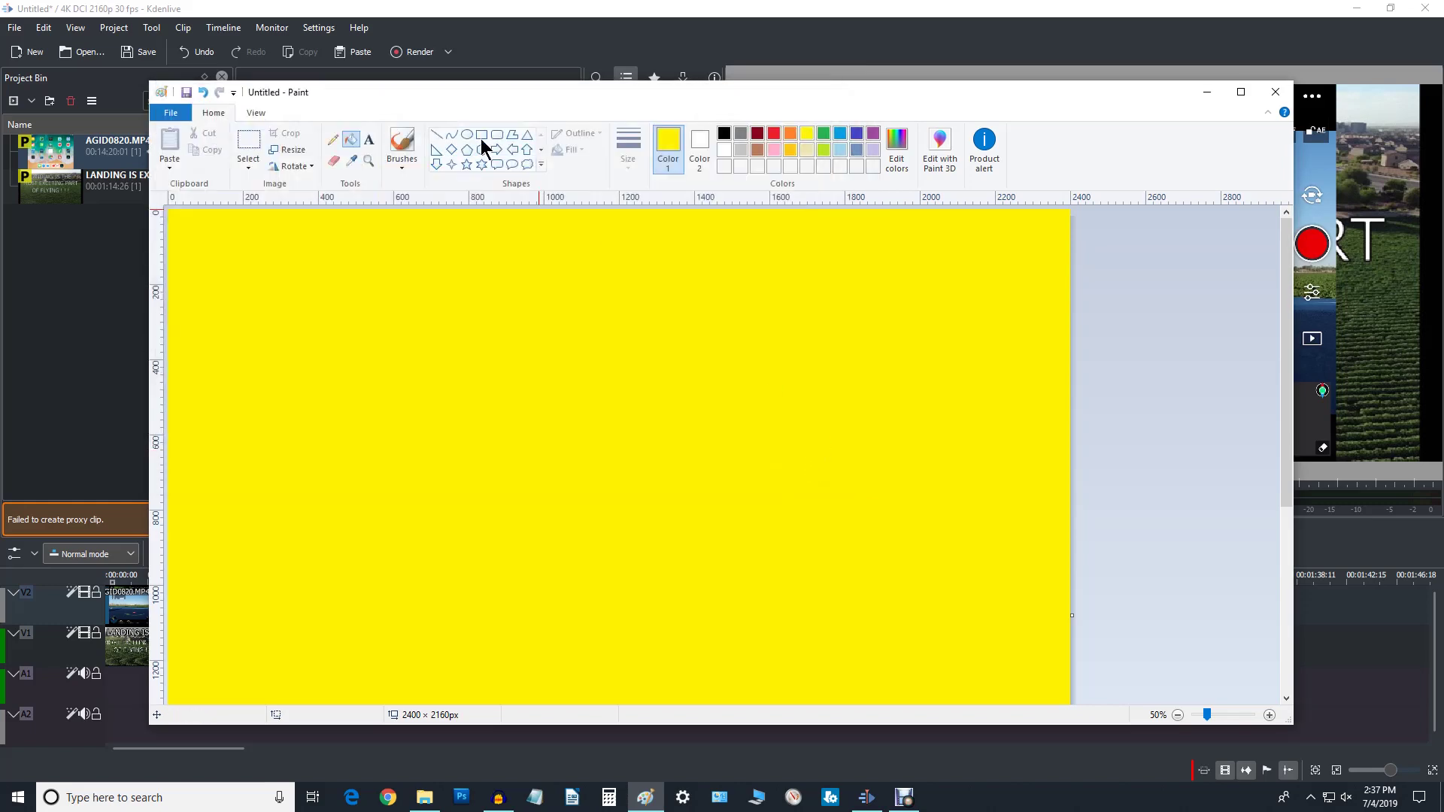
# - Close Paint without saving the yellow image and close the file browser window
pyautogui.click(1272, 94)
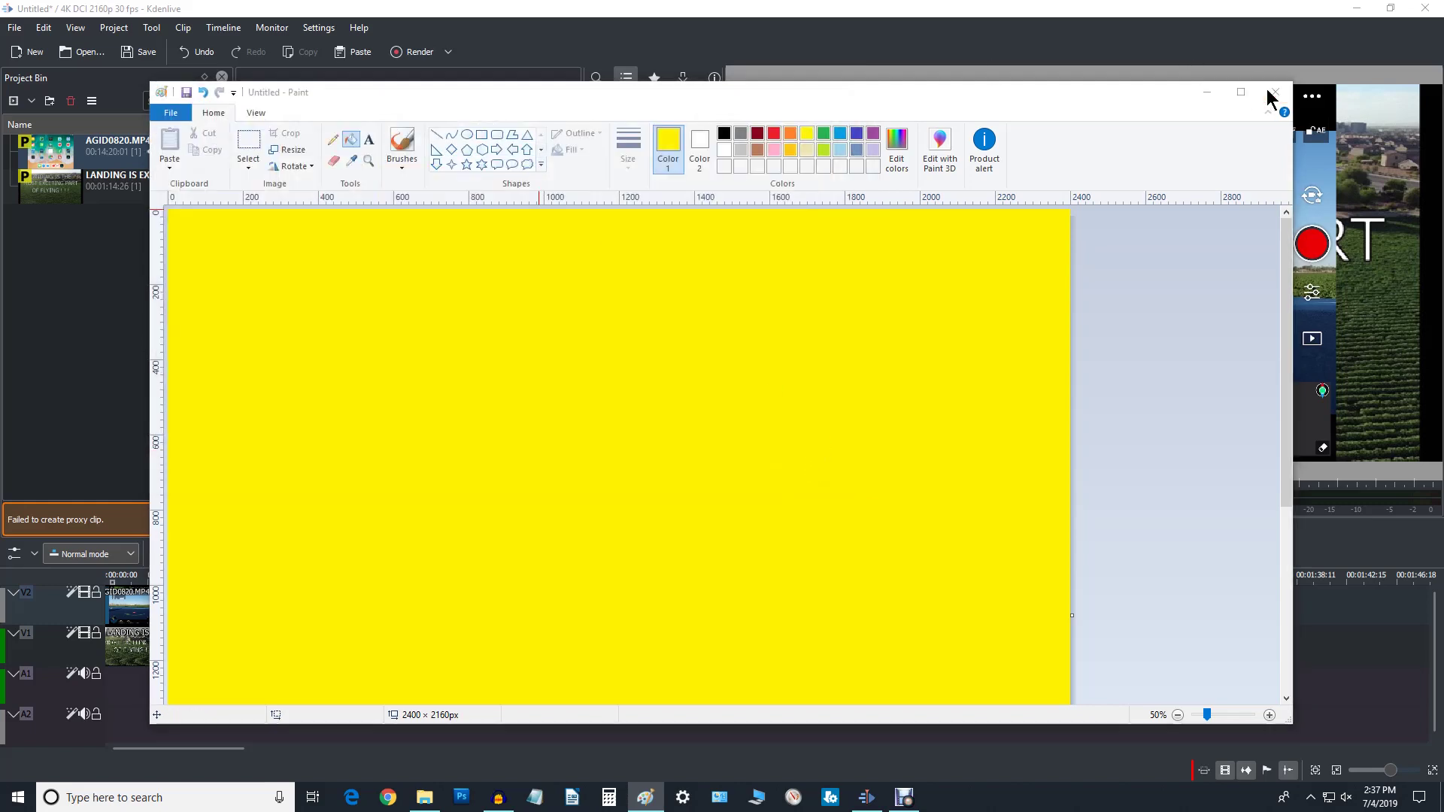
pyautogui.click(746, 414)
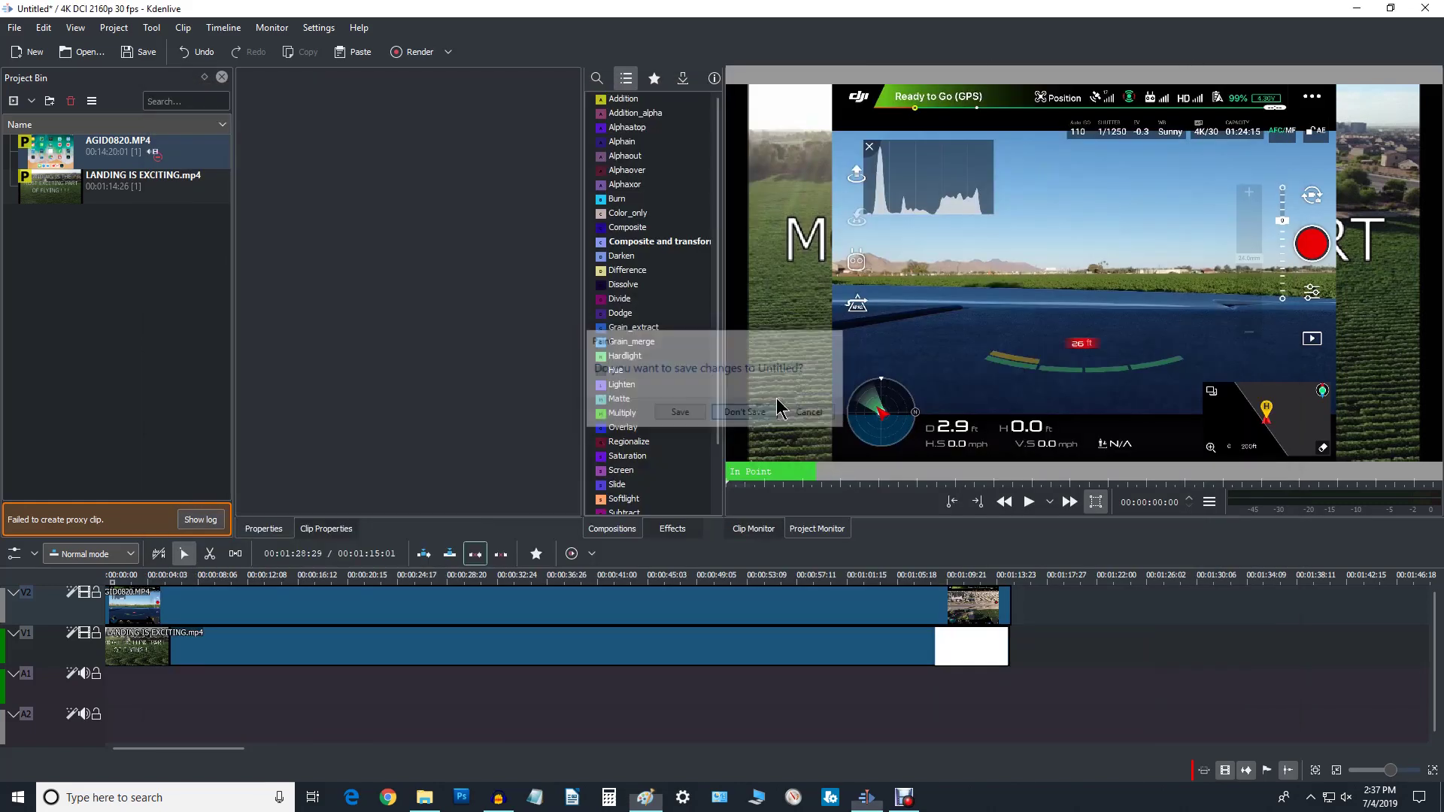
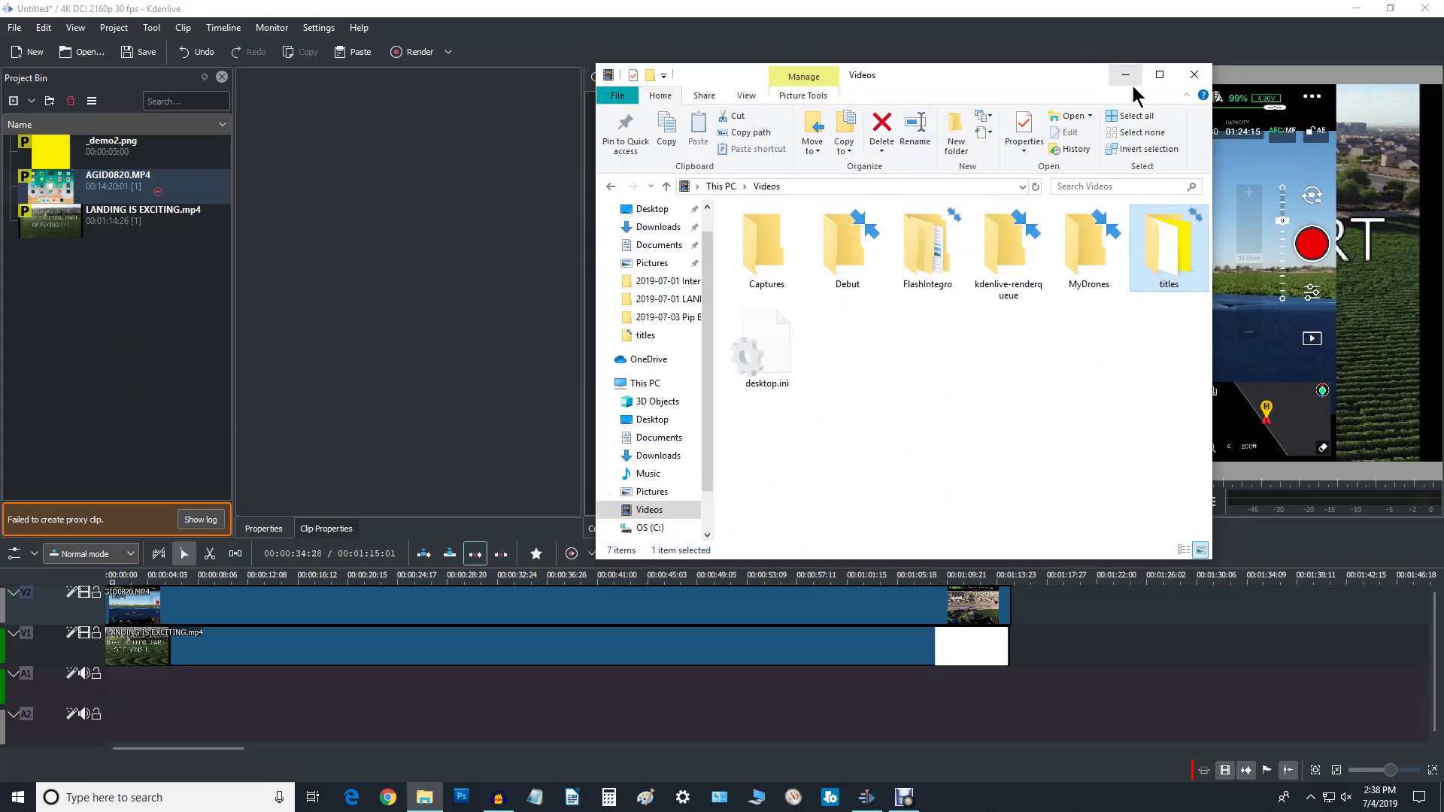
pyautogui.click(1194, 74)
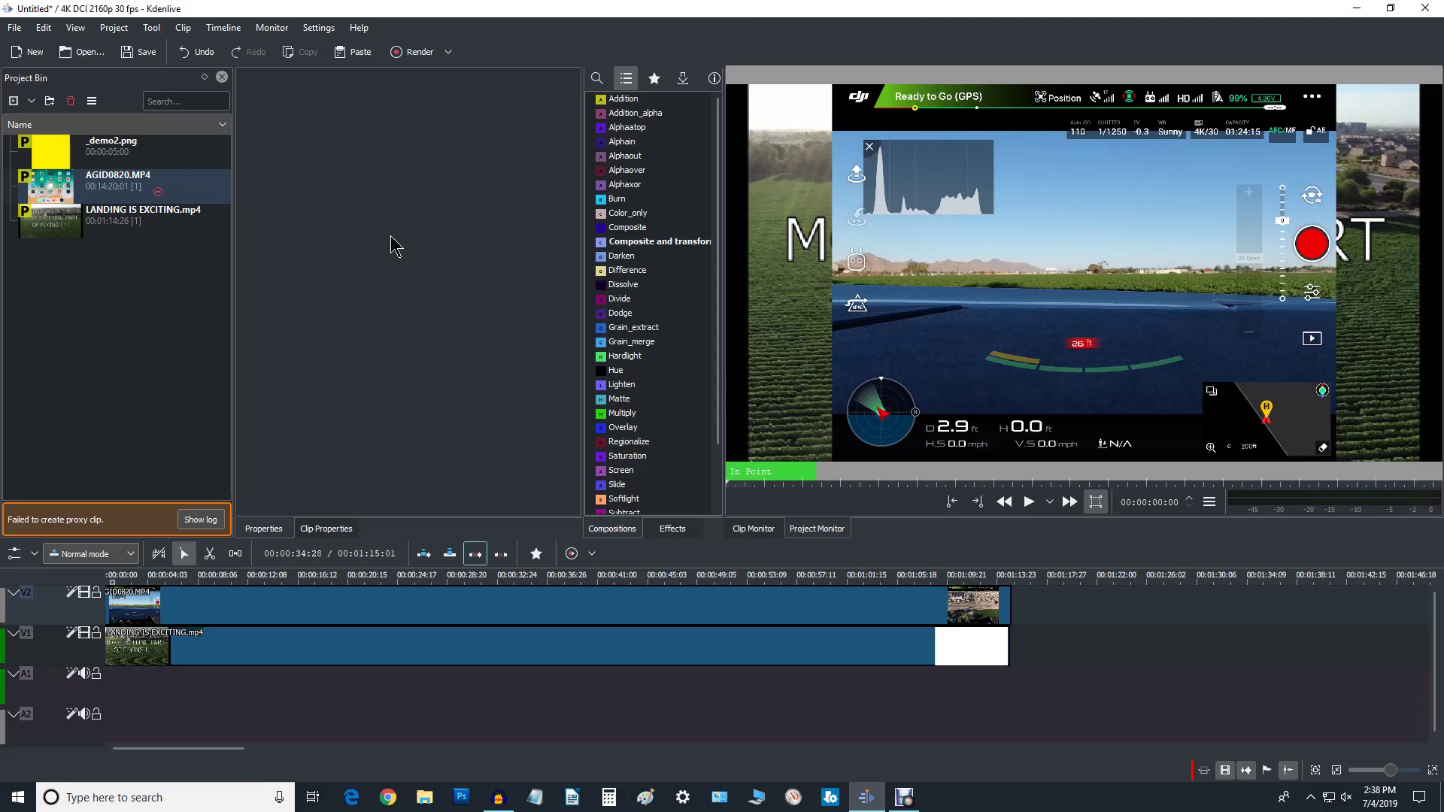
# - Add a new video track directly above V1
pyautogui.click(56, 646)
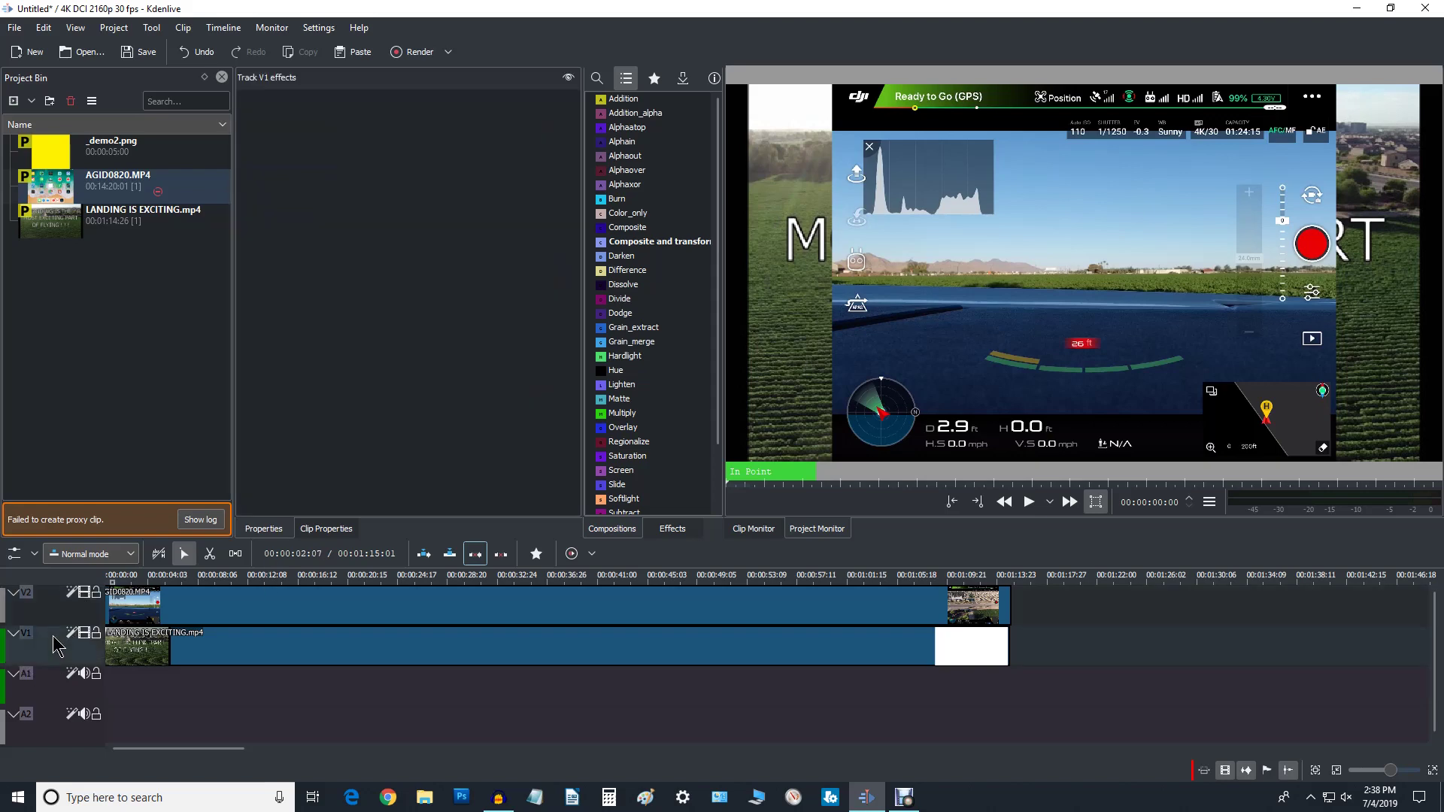
pyautogui.rightClick(56, 645)
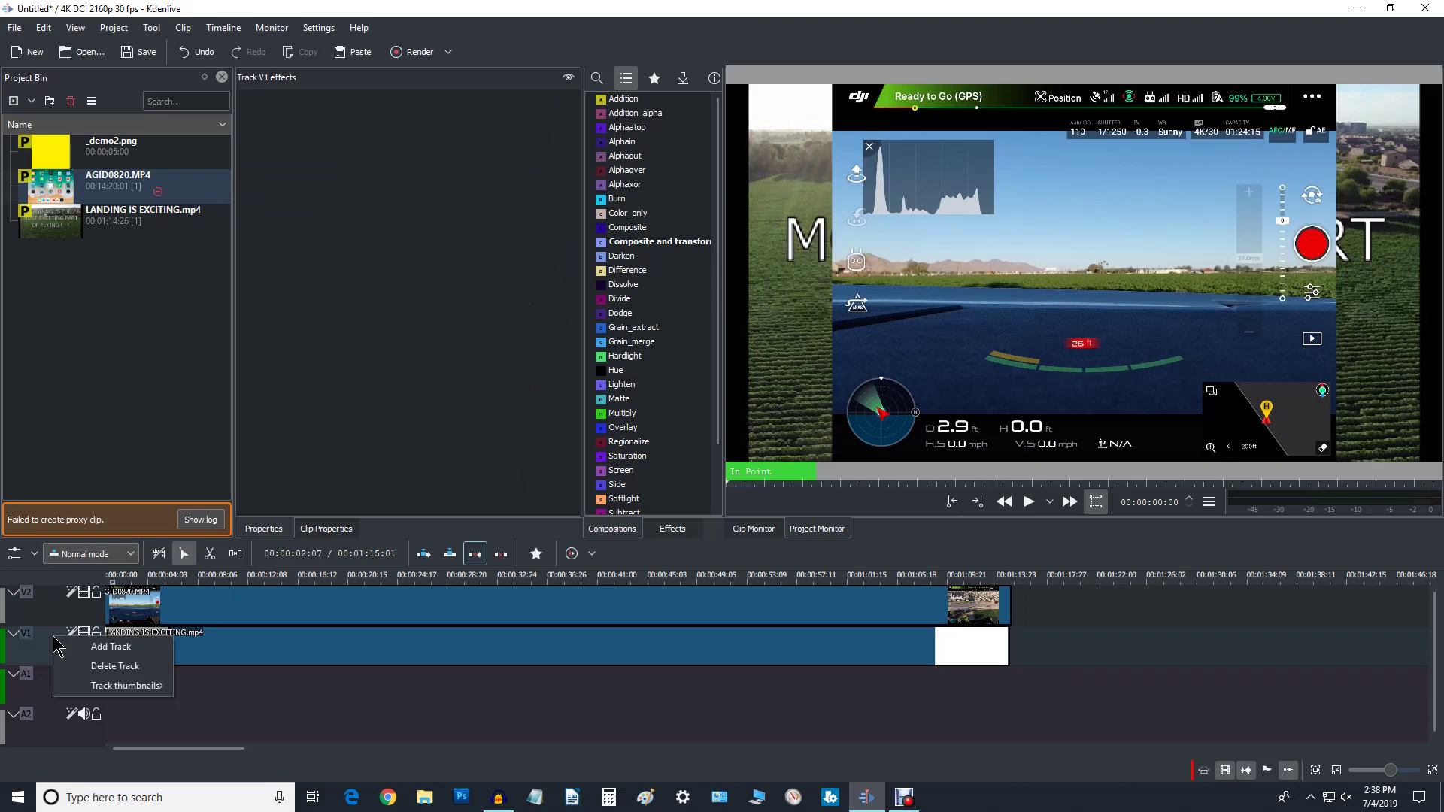
pyautogui.click(111, 653)
pyautogui.click(812, 427)
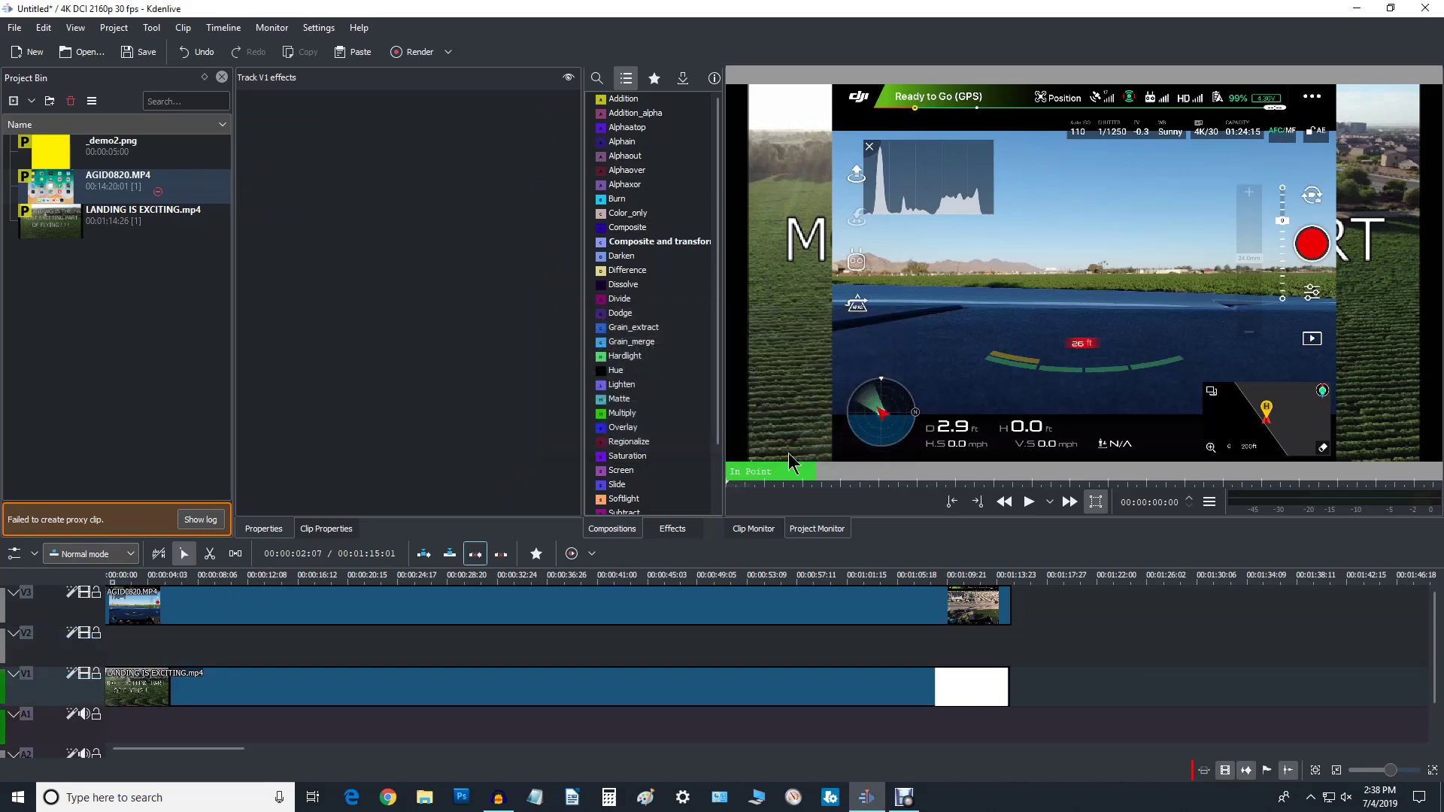
# - Place _demo2.png on the empty V2 track, spanning the same length as AGID0820.MP4, and move the playhead to 00:00:16:01
pyautogui.moveTo(56, 150); pyautogui.dragTo(1019, 649)
pyautogui.click(212, 578)
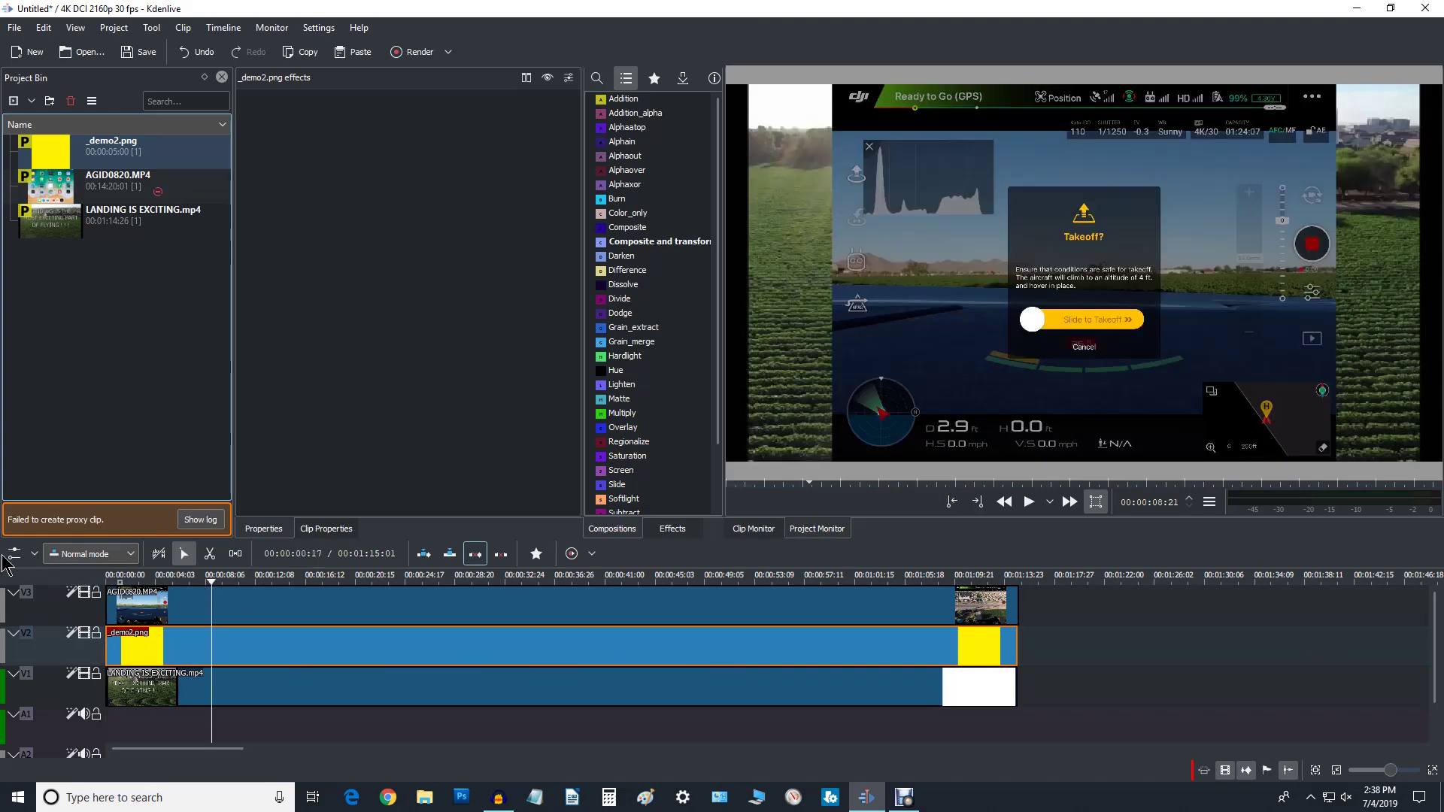
pyautogui.click(302, 578)
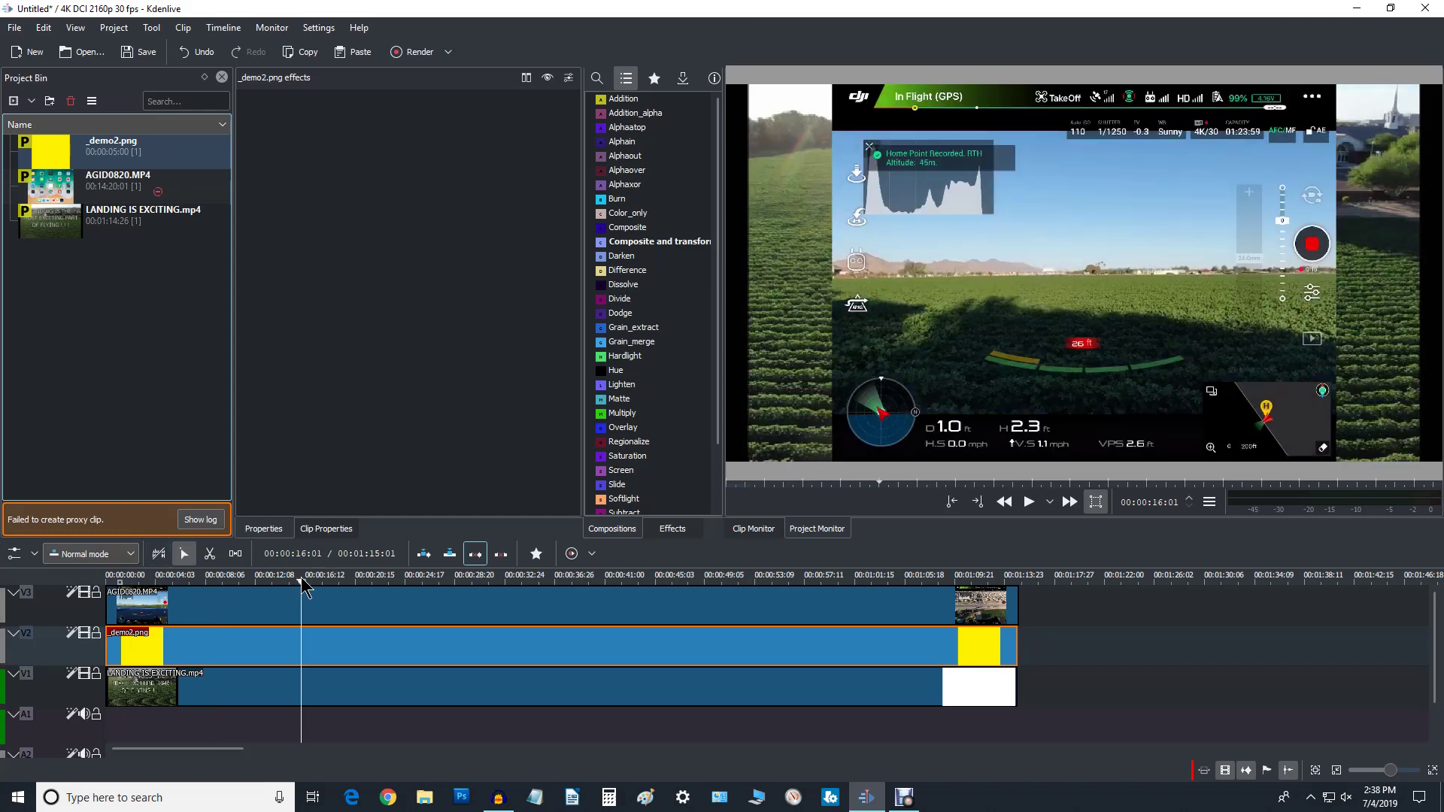
# - Add a Transform effect to the _demo2.png clip on V2
pyautogui.rightClick(451, 648)
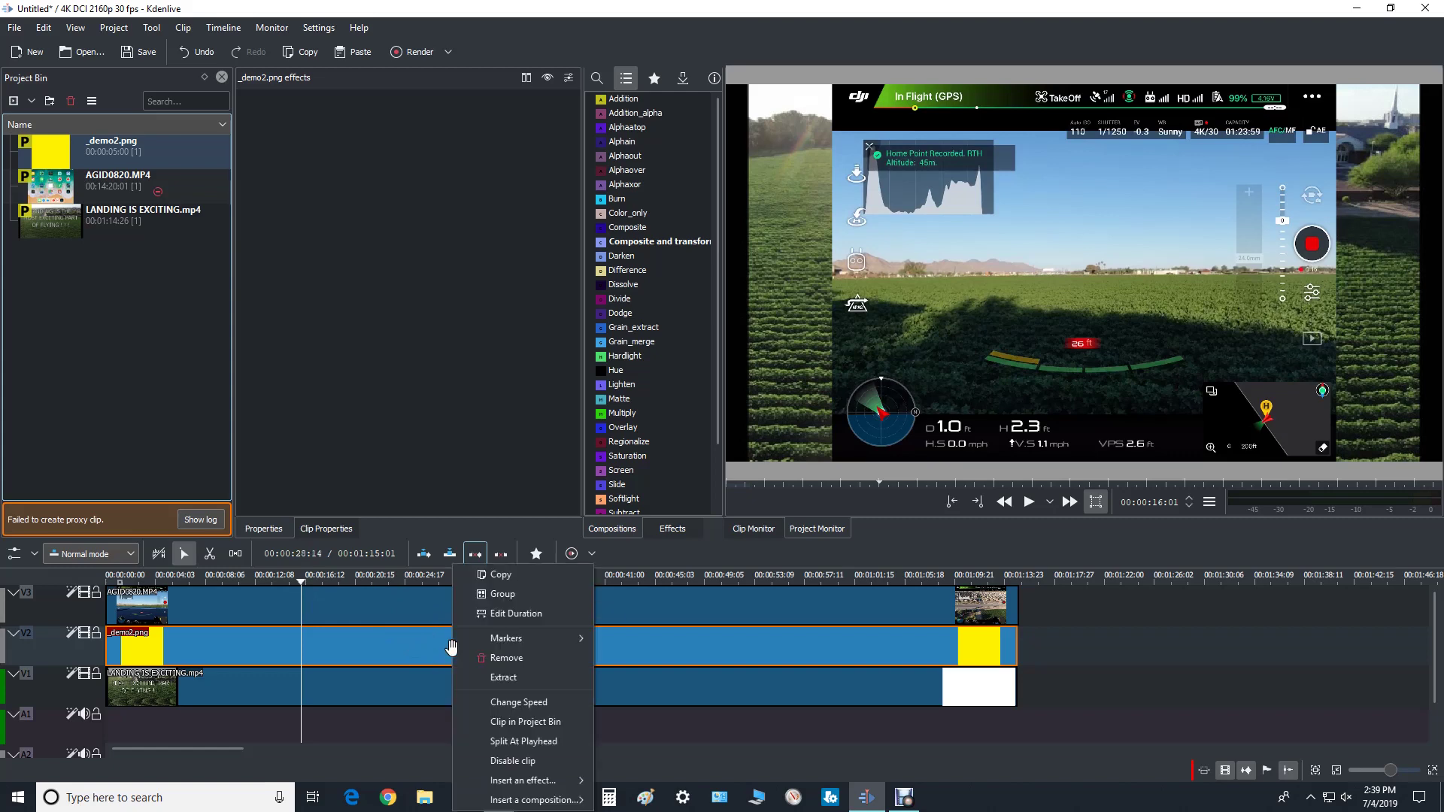
pyautogui.moveTo(509, 782)
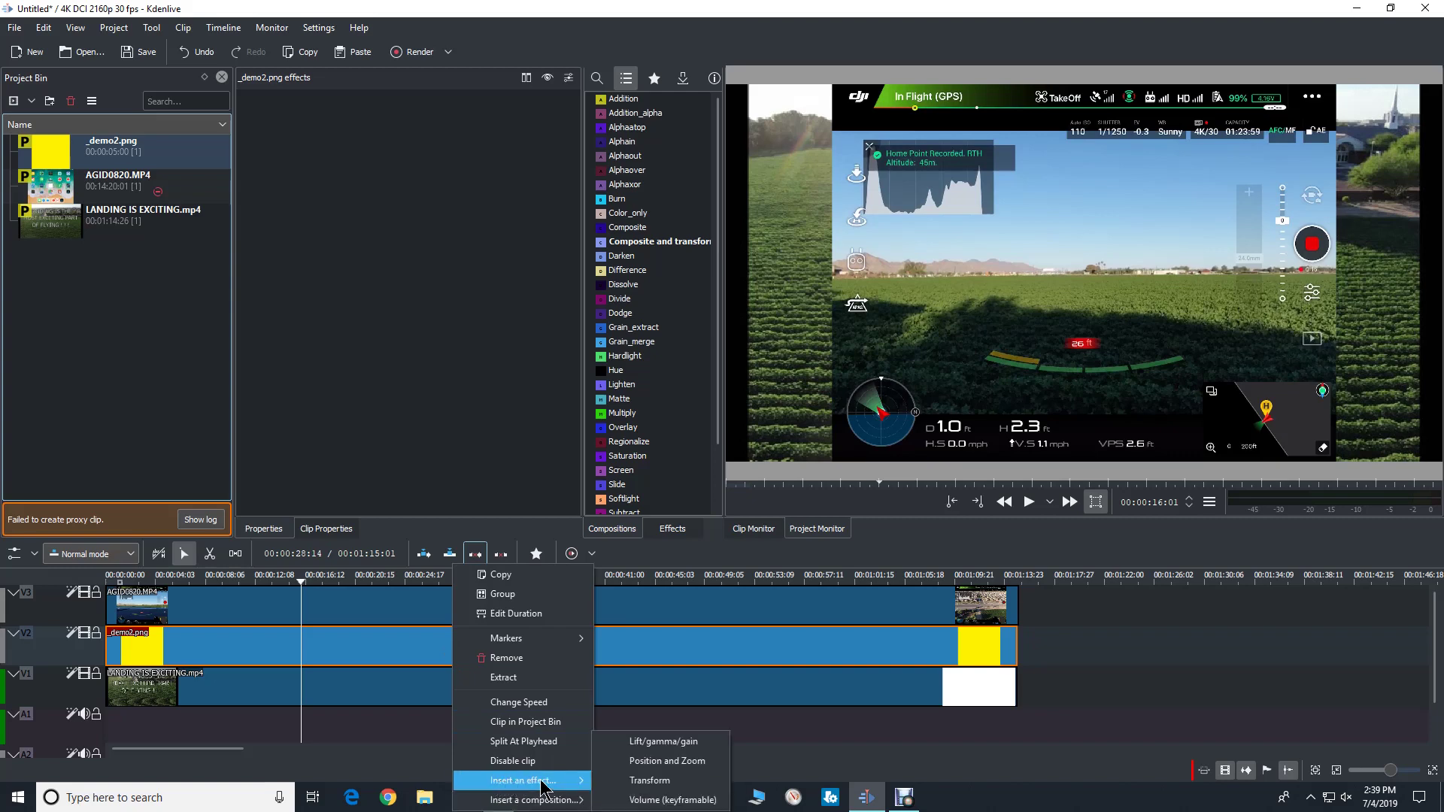
pyautogui.click(700, 783)
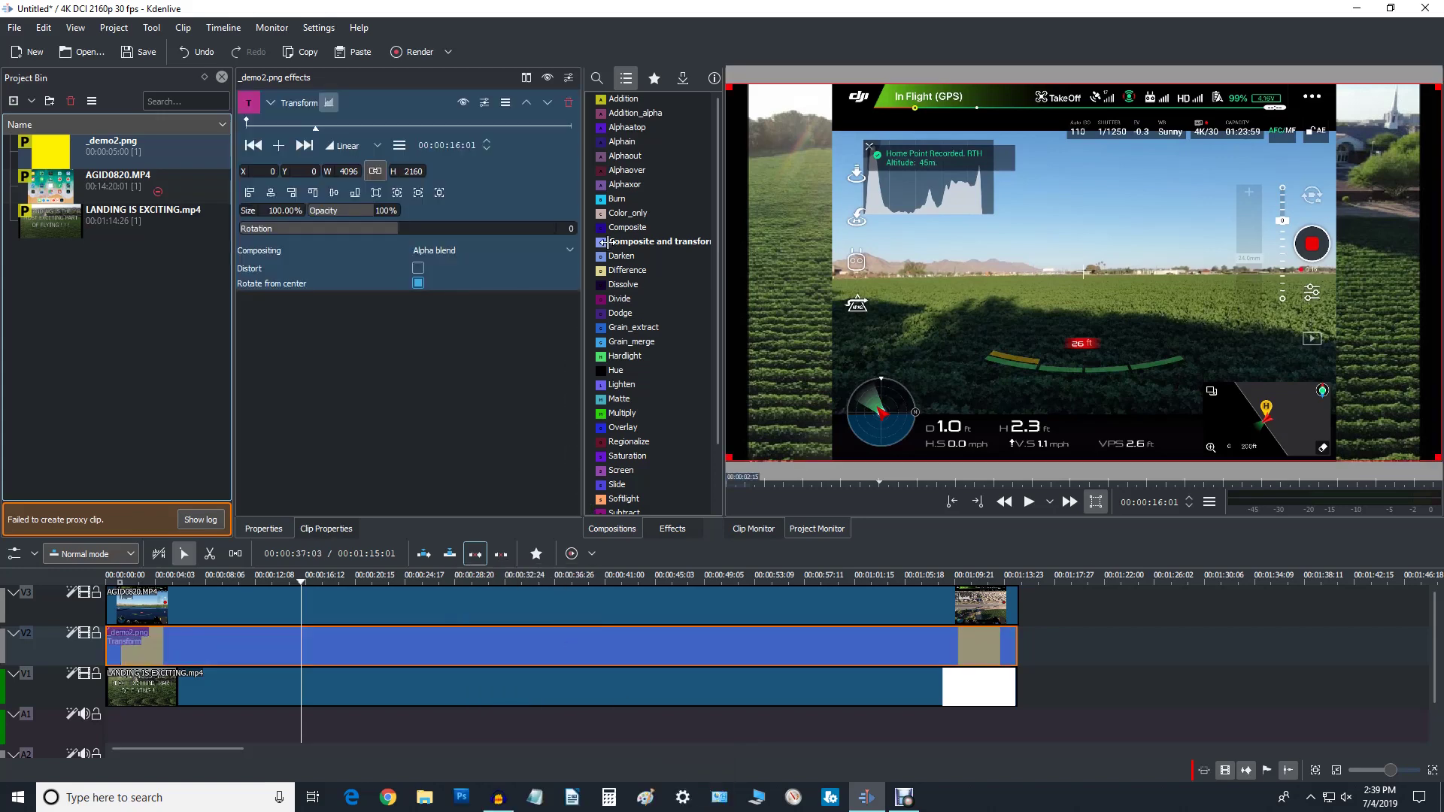
pyautogui.scroll(-1, 720, 455)
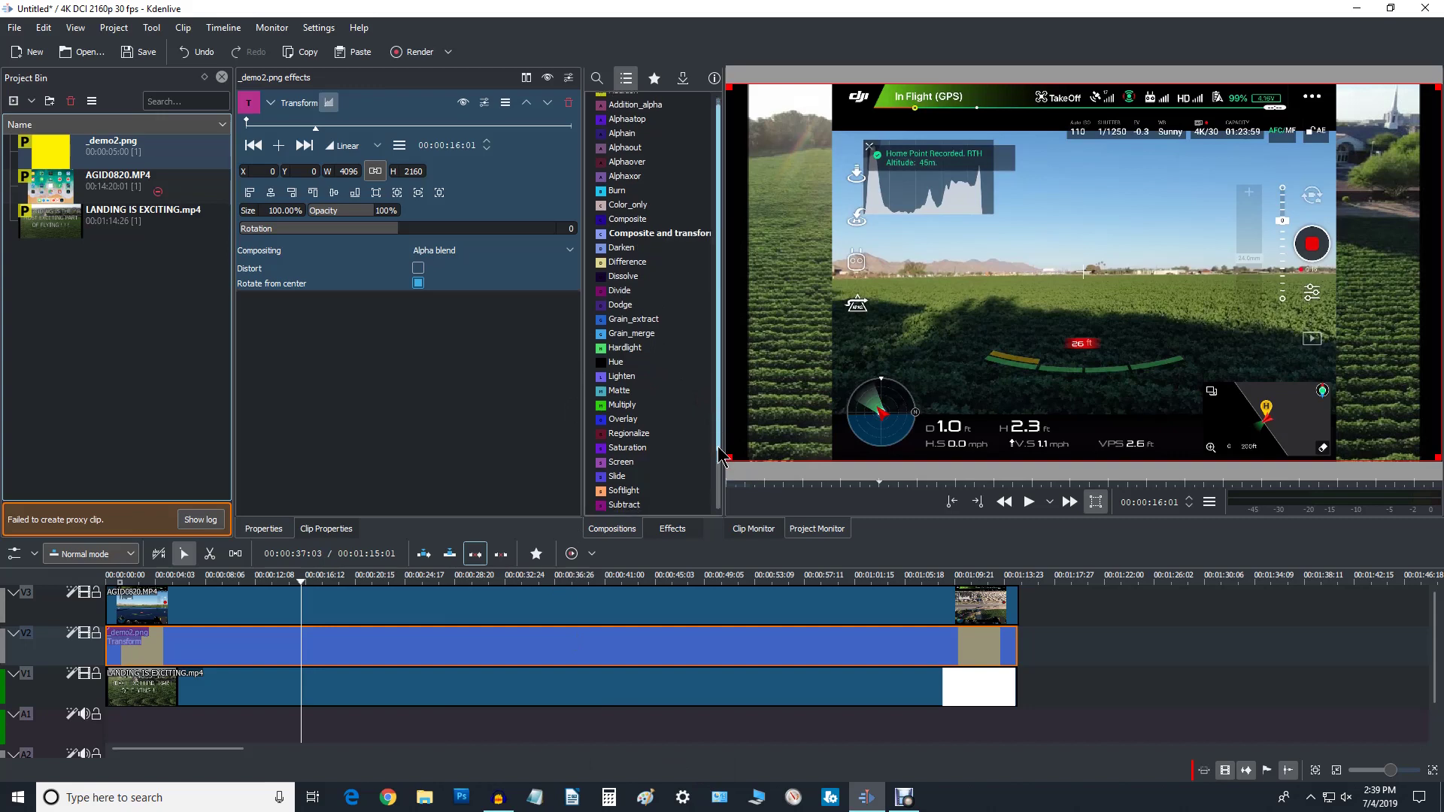
pyautogui.scroll(-3, 720, 455)
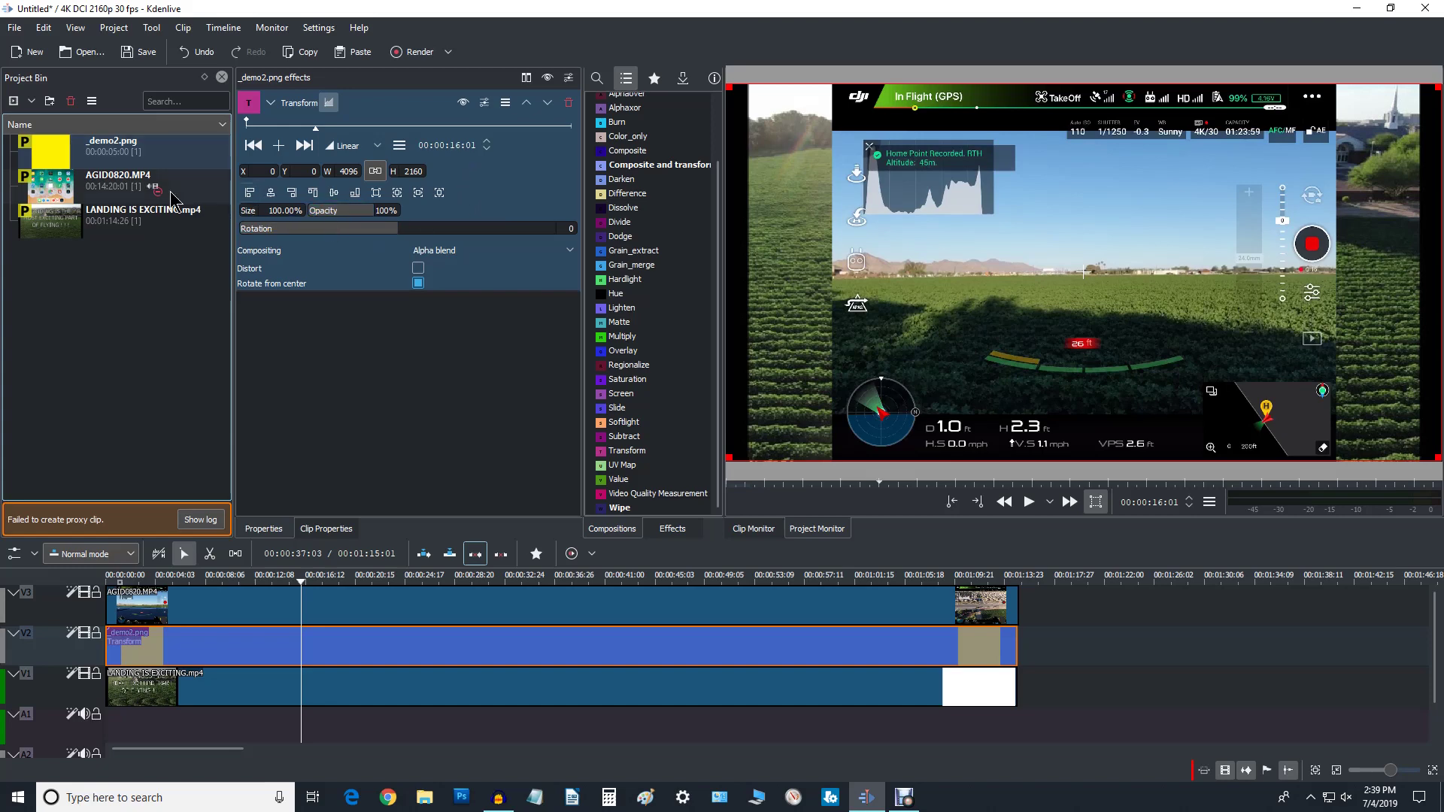
# - Preview _demo2.png from the project bin, reselect its clip on V2 and hide the V3 track
pyautogui.click(56, 151)
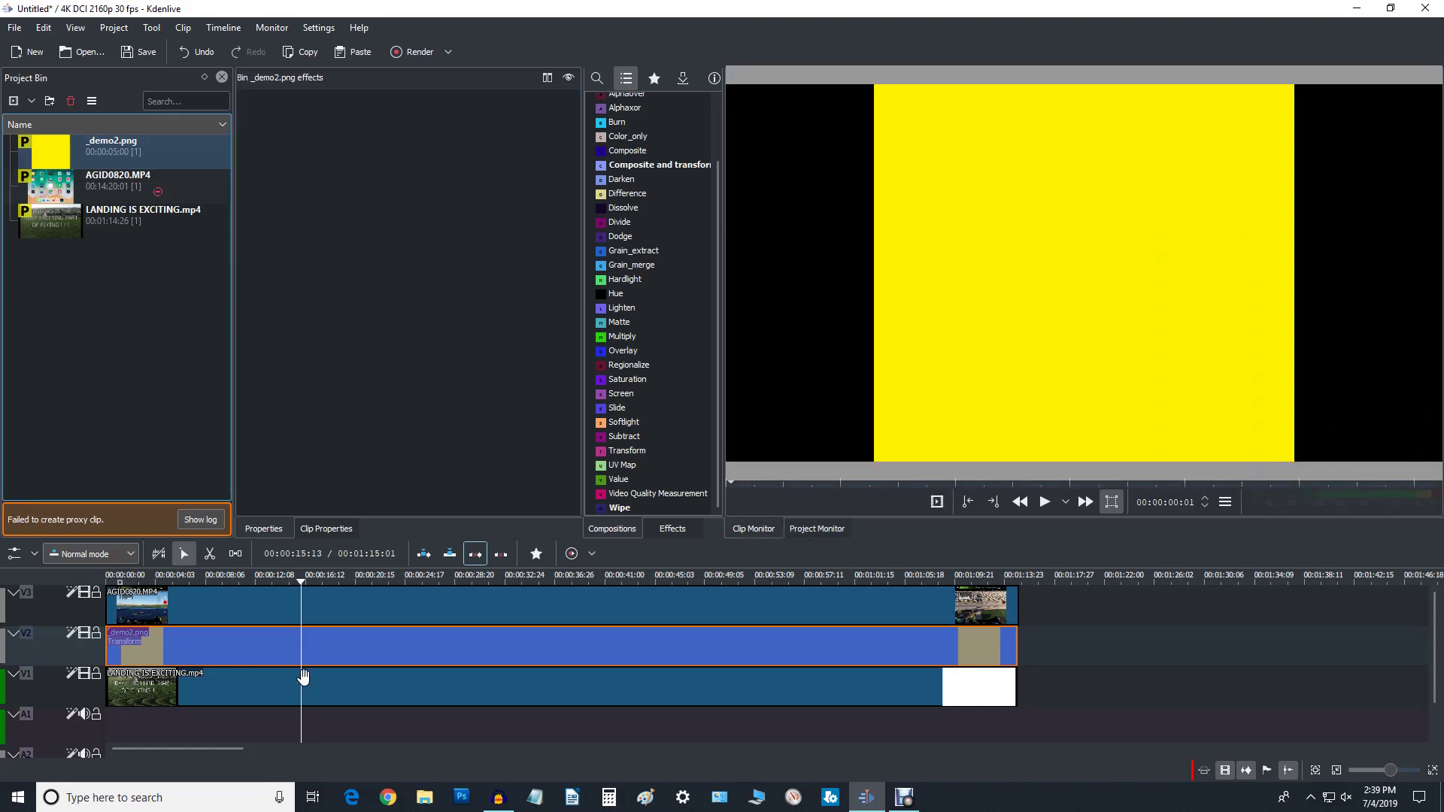
pyautogui.click(402, 651)
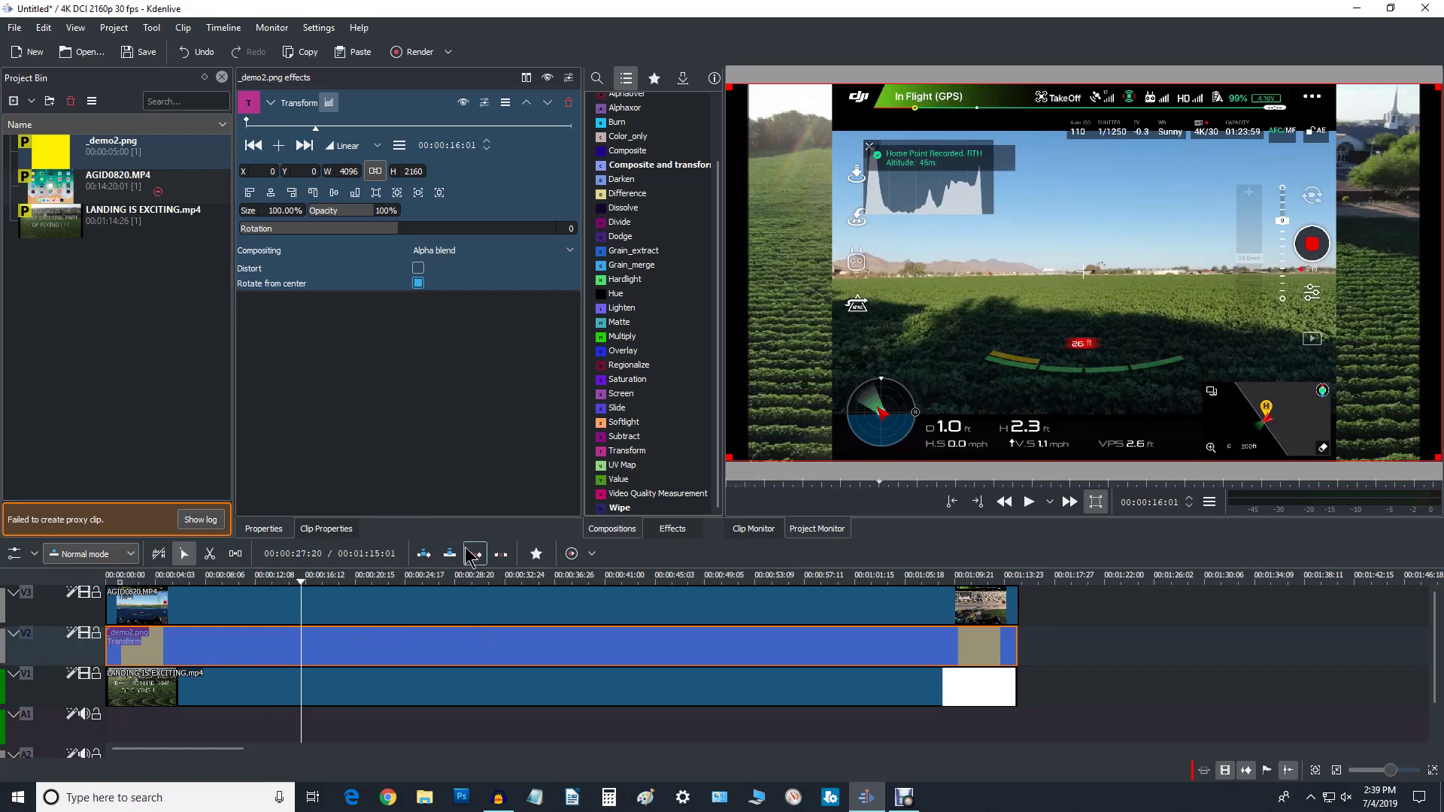
pyautogui.click(85, 602)
pyautogui.click(85, 602)
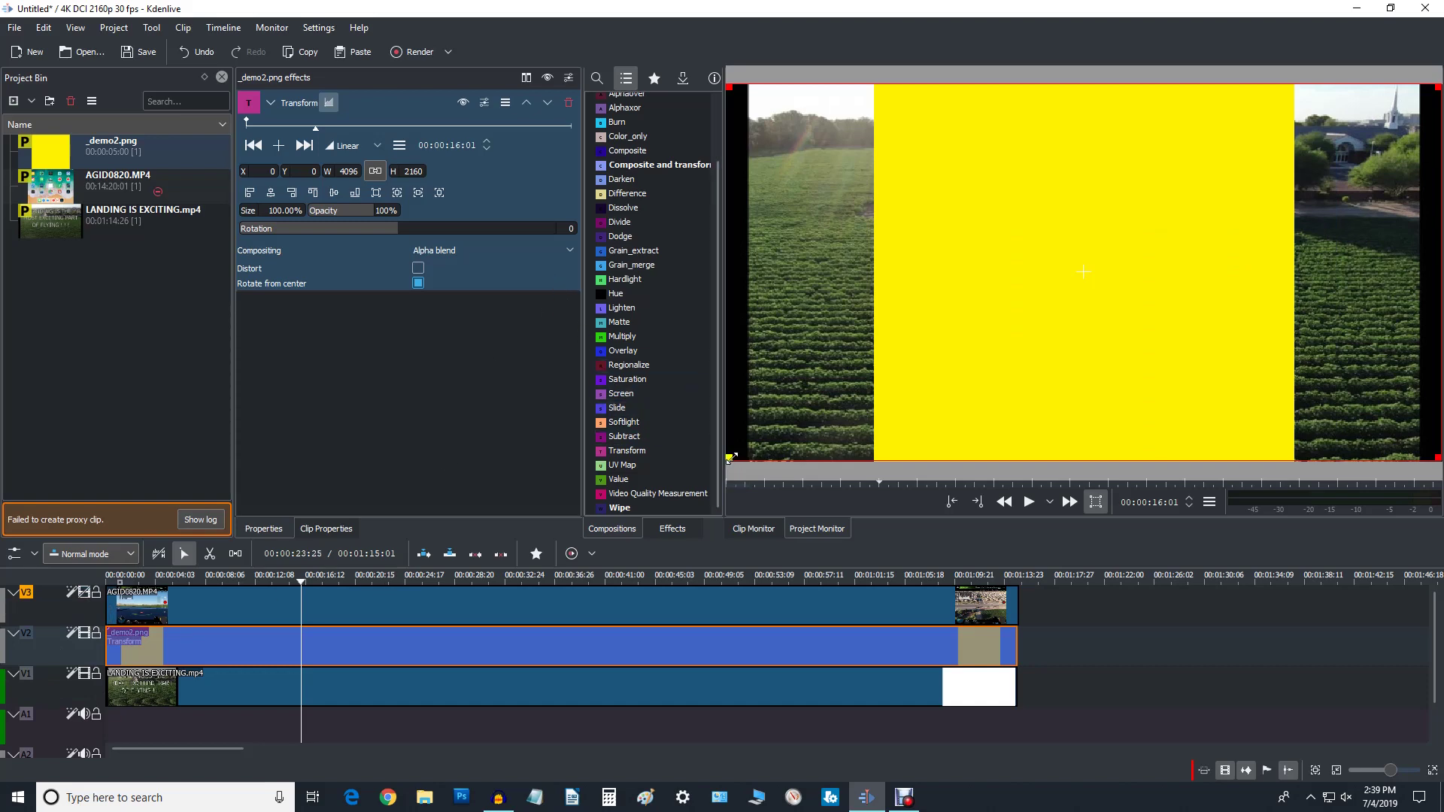
# - Enable Distort for the _demo2.png transform and resize its frame to about 3271 × 2090 with X at about 389
pyautogui.moveTo(732, 457); pyautogui.dragTo(921, 471)
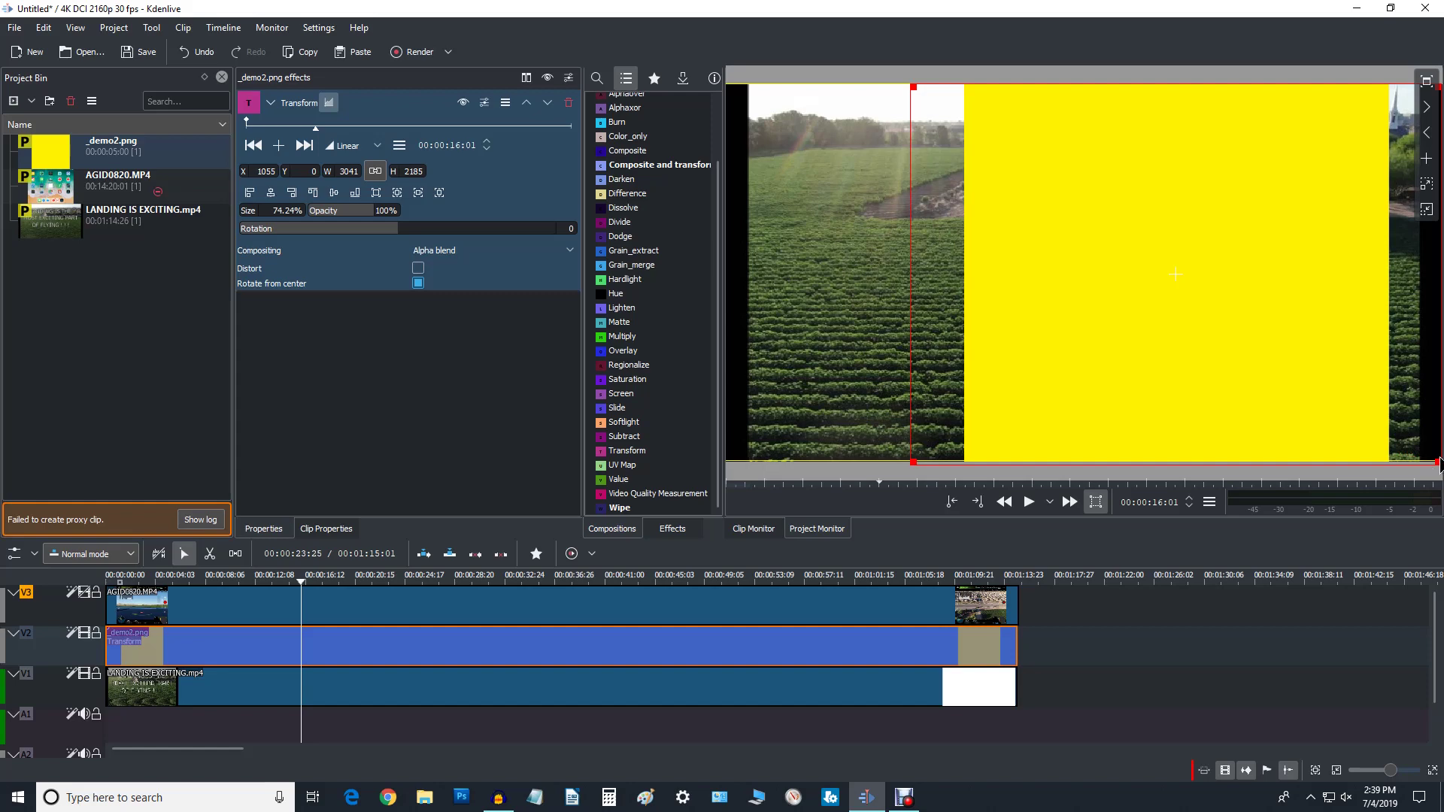
pyautogui.moveTo(1438, 461); pyautogui.dragTo(1259, 454)
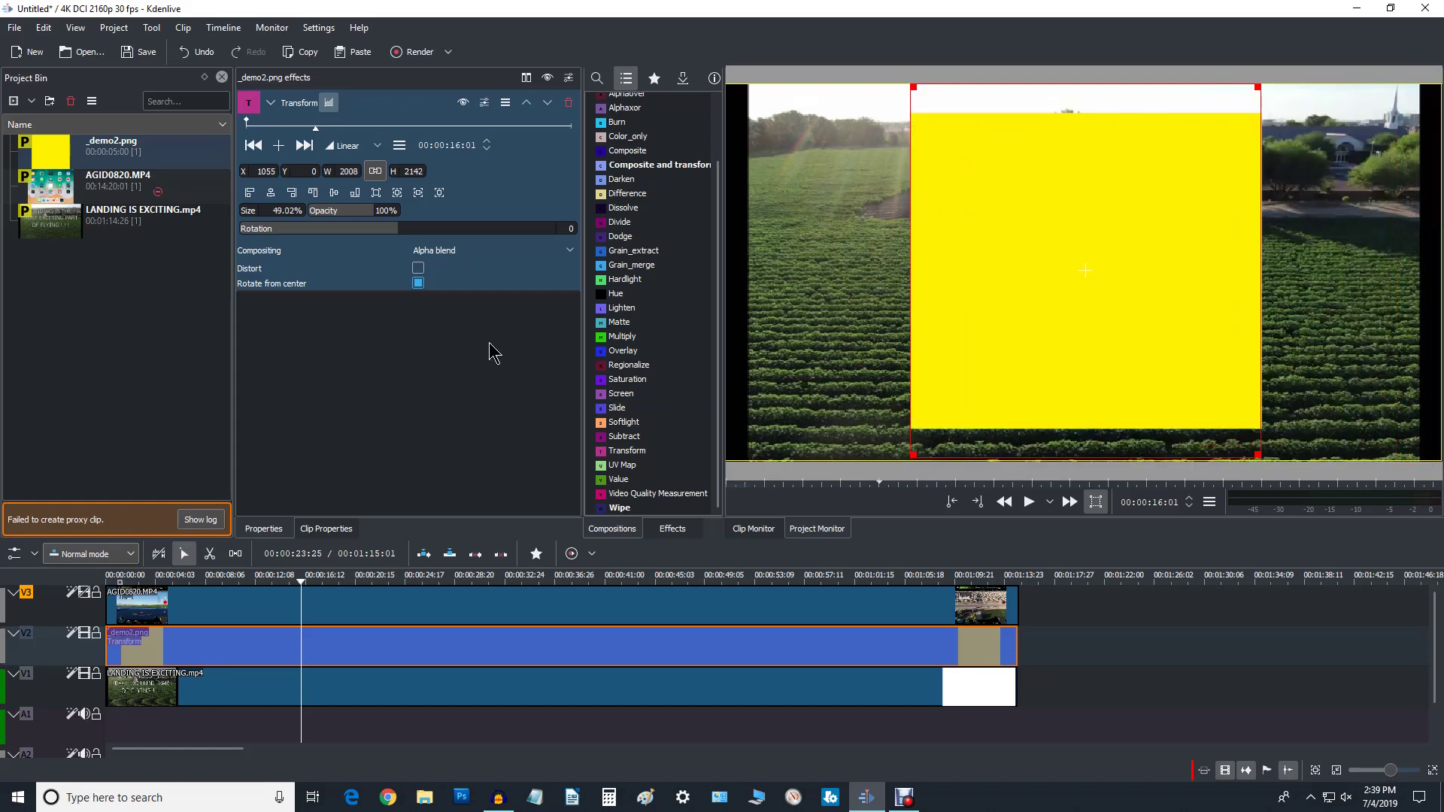
pyautogui.click(418, 269)
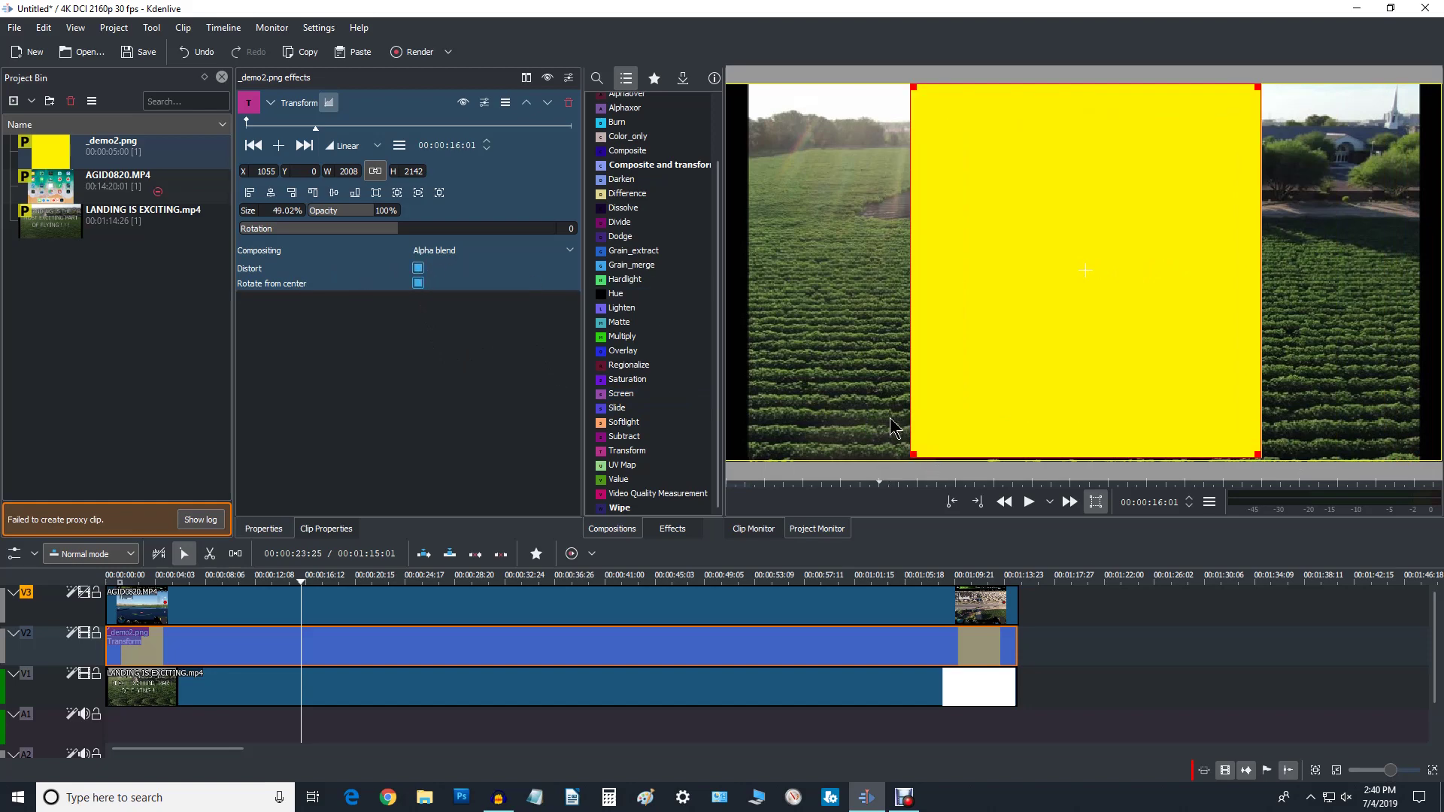
pyautogui.moveTo(915, 456); pyautogui.dragTo(797, 457)
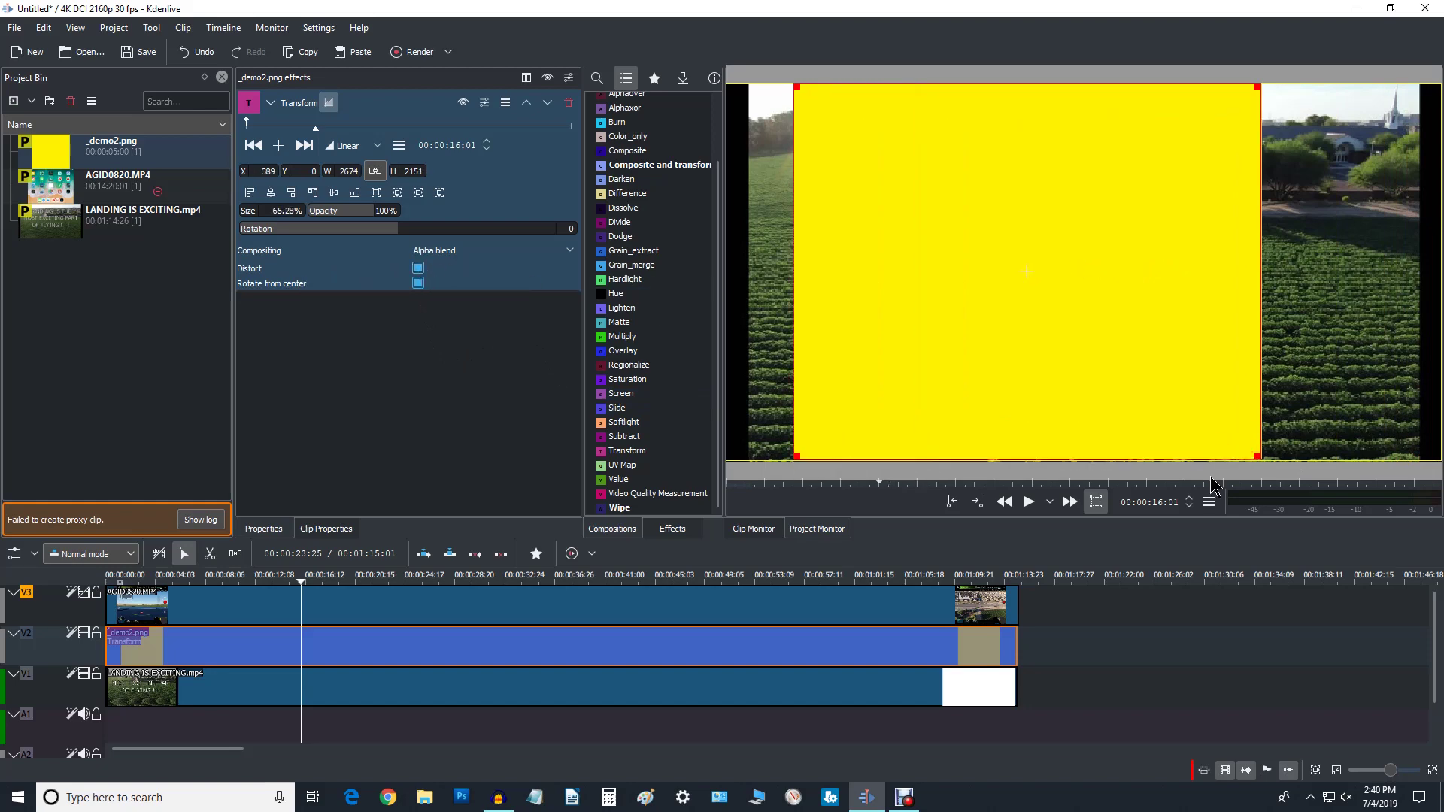
pyautogui.moveTo(1258, 456); pyautogui.dragTo(1363, 447)
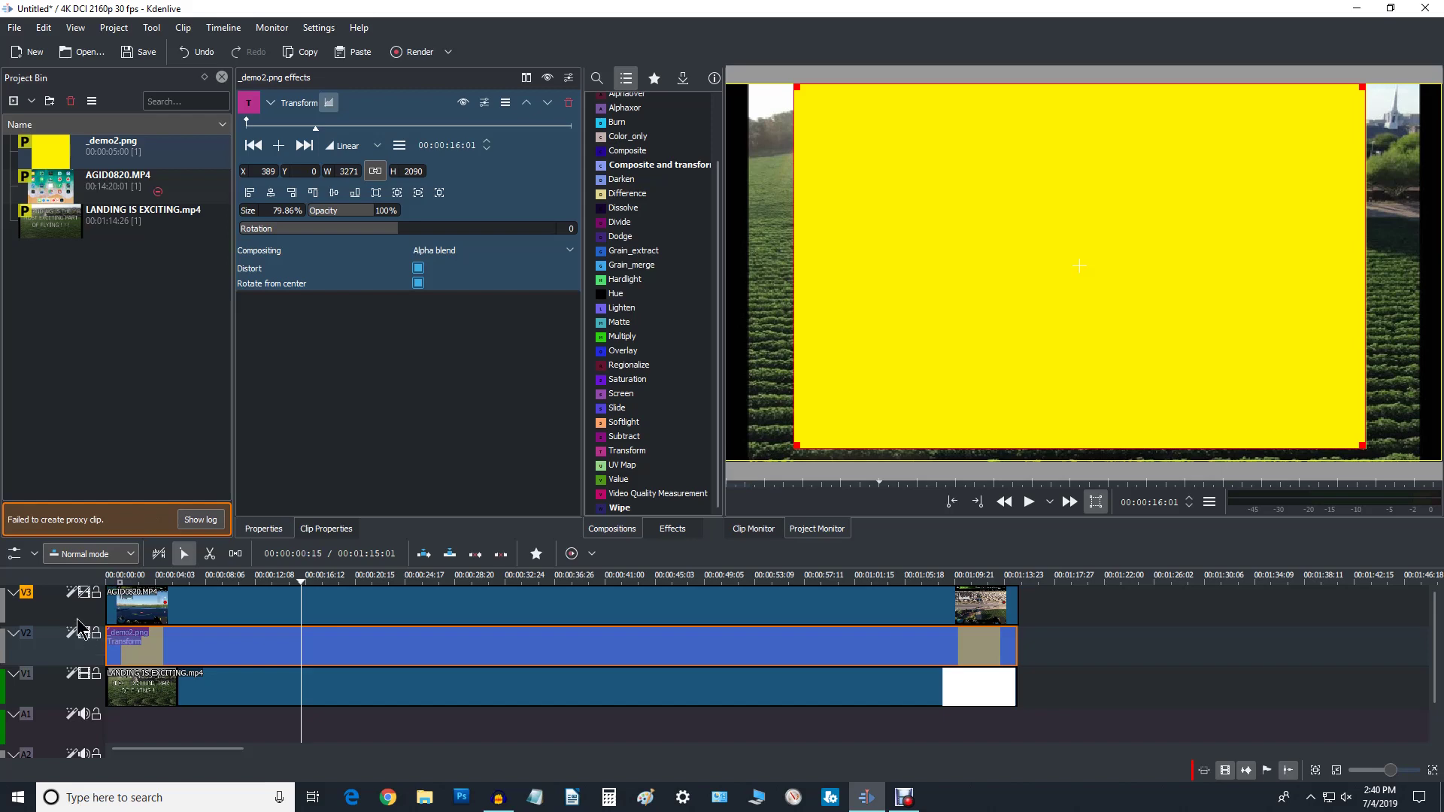
# - Show the V3 track again and shift the yellow _demo2.png image to the left of the video frame
pyautogui.click(85, 593)
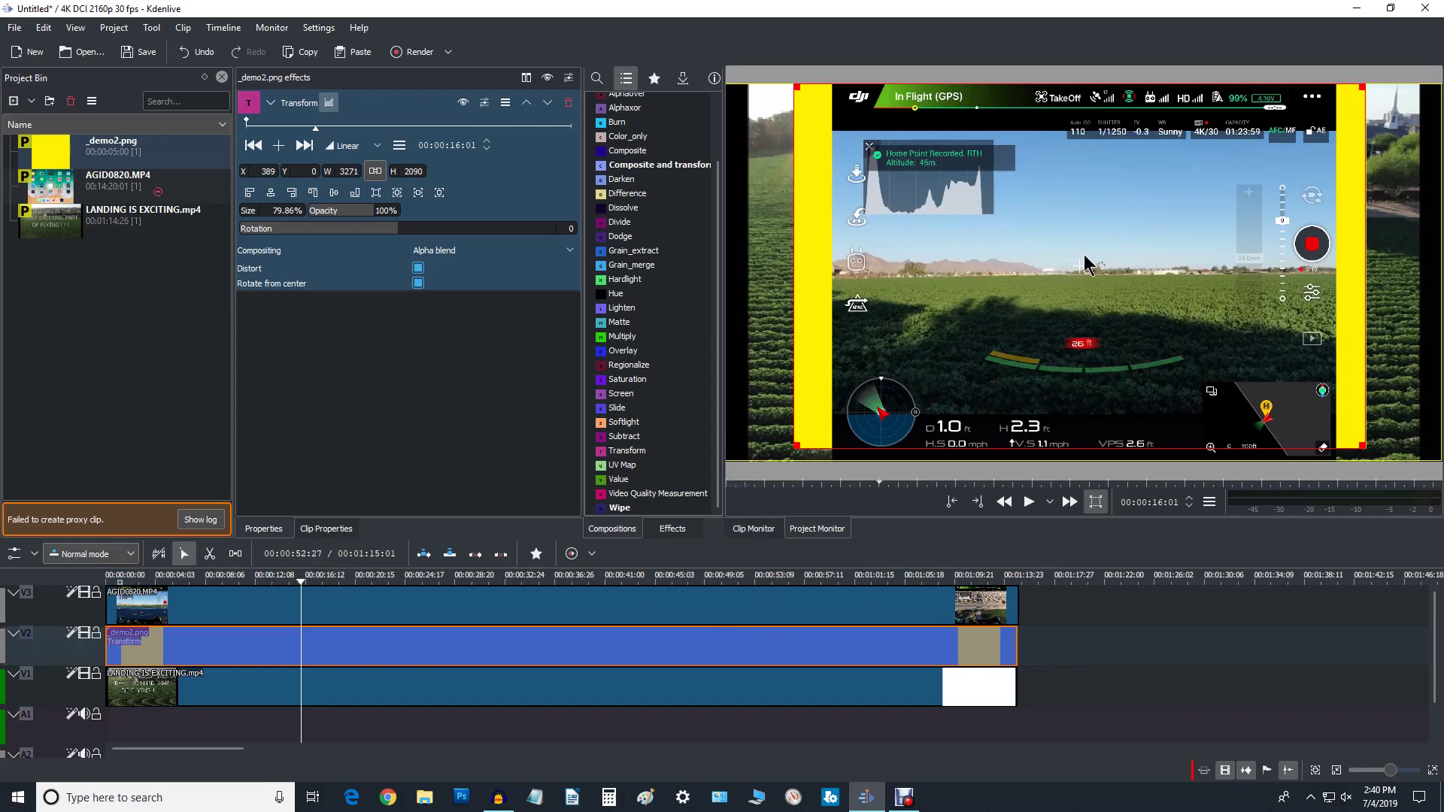
pyautogui.moveTo(1081, 264); pyautogui.dragTo(1040, 267)
# - Add a Transform effect to AGID0820.MP4 on V3 and move its picture left to about X -1084, Y 35
pyautogui.click(493, 610)
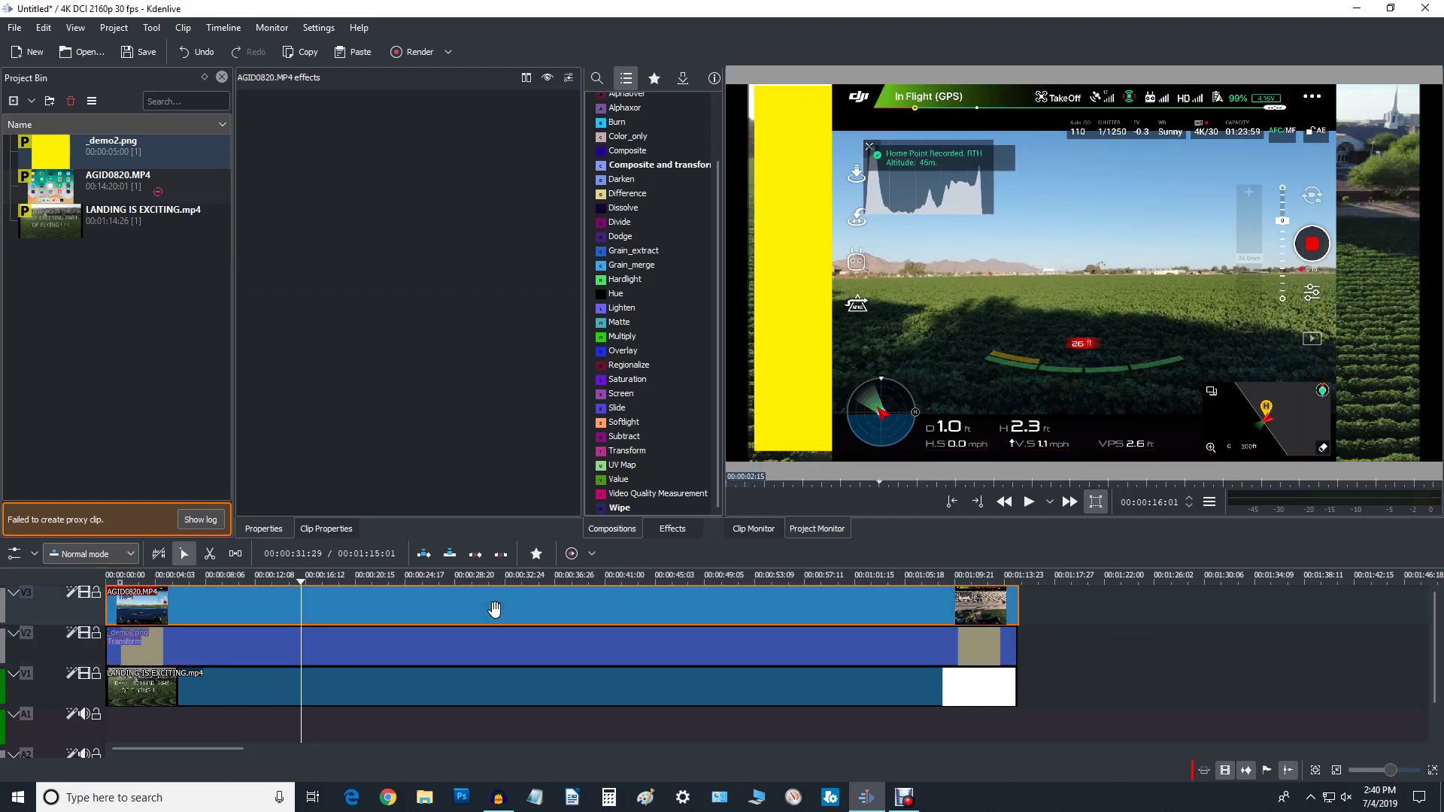
pyautogui.rightClick(494, 610)
pyautogui.moveTo(576, 781)
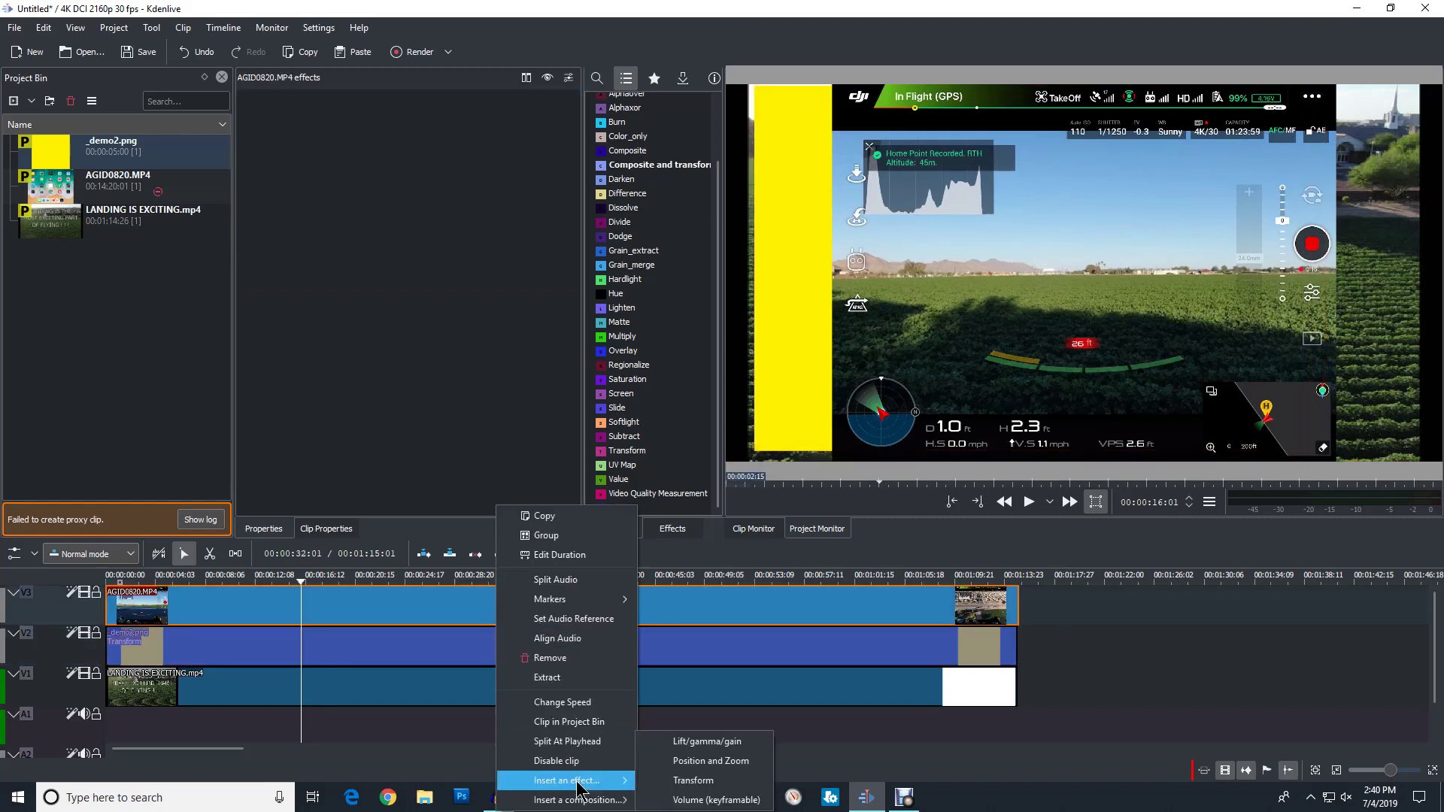
pyautogui.click(693, 780)
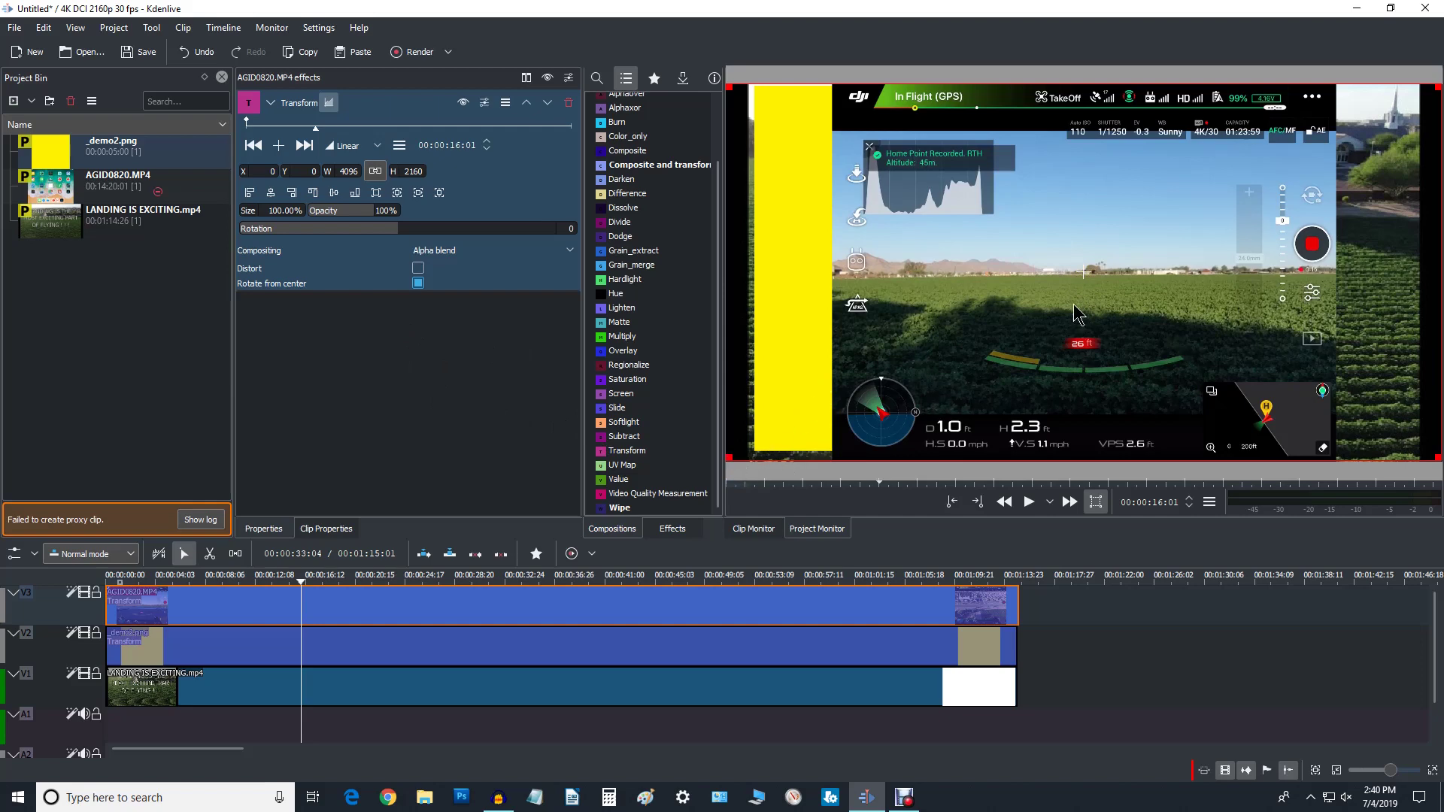
pyautogui.moveTo(1086, 273); pyautogui.dragTo(895, 279)
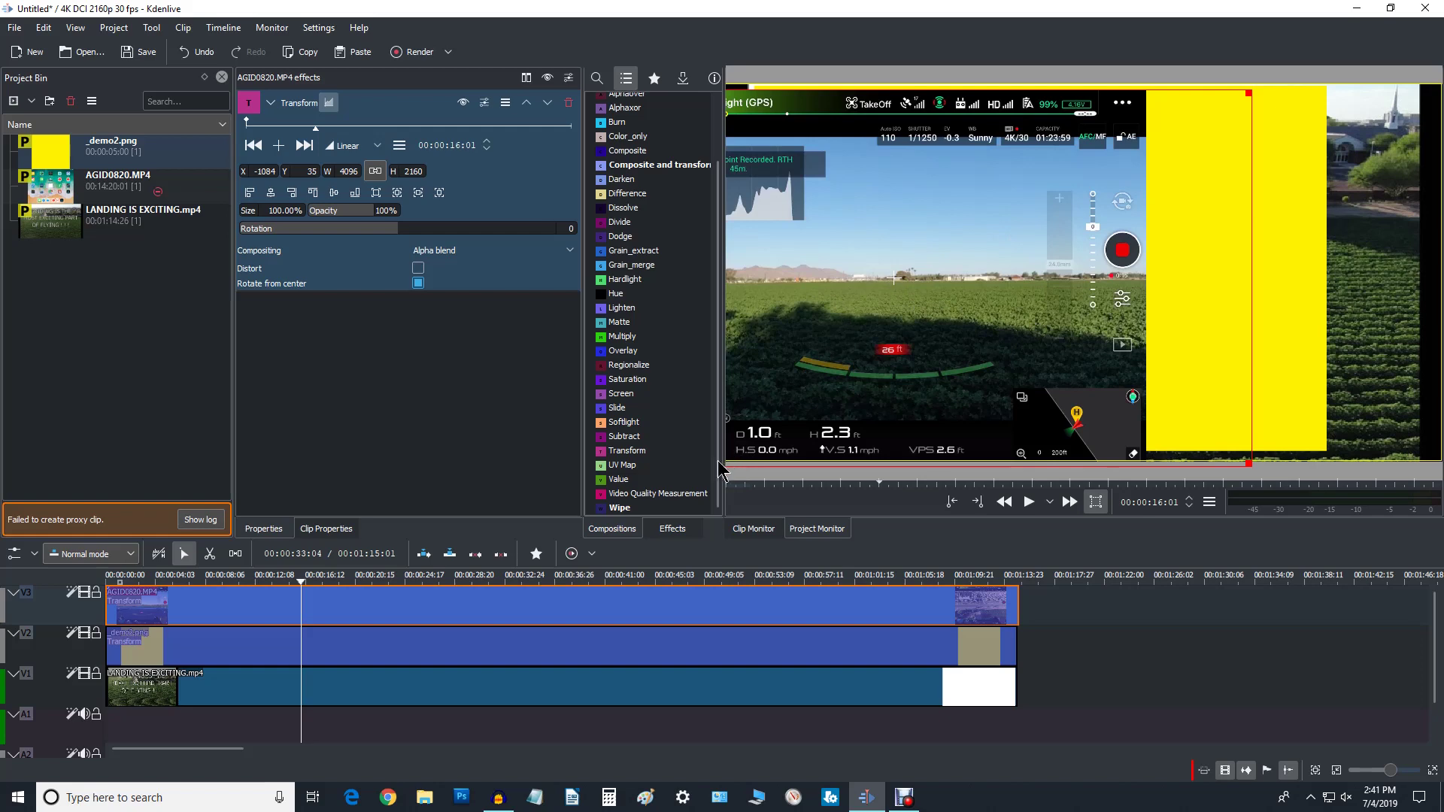
# - Search the effects for "mask" and apply Rectangular Alpha mask to the AGID0820.MP4 clip on V3
pyautogui.click(671, 530)
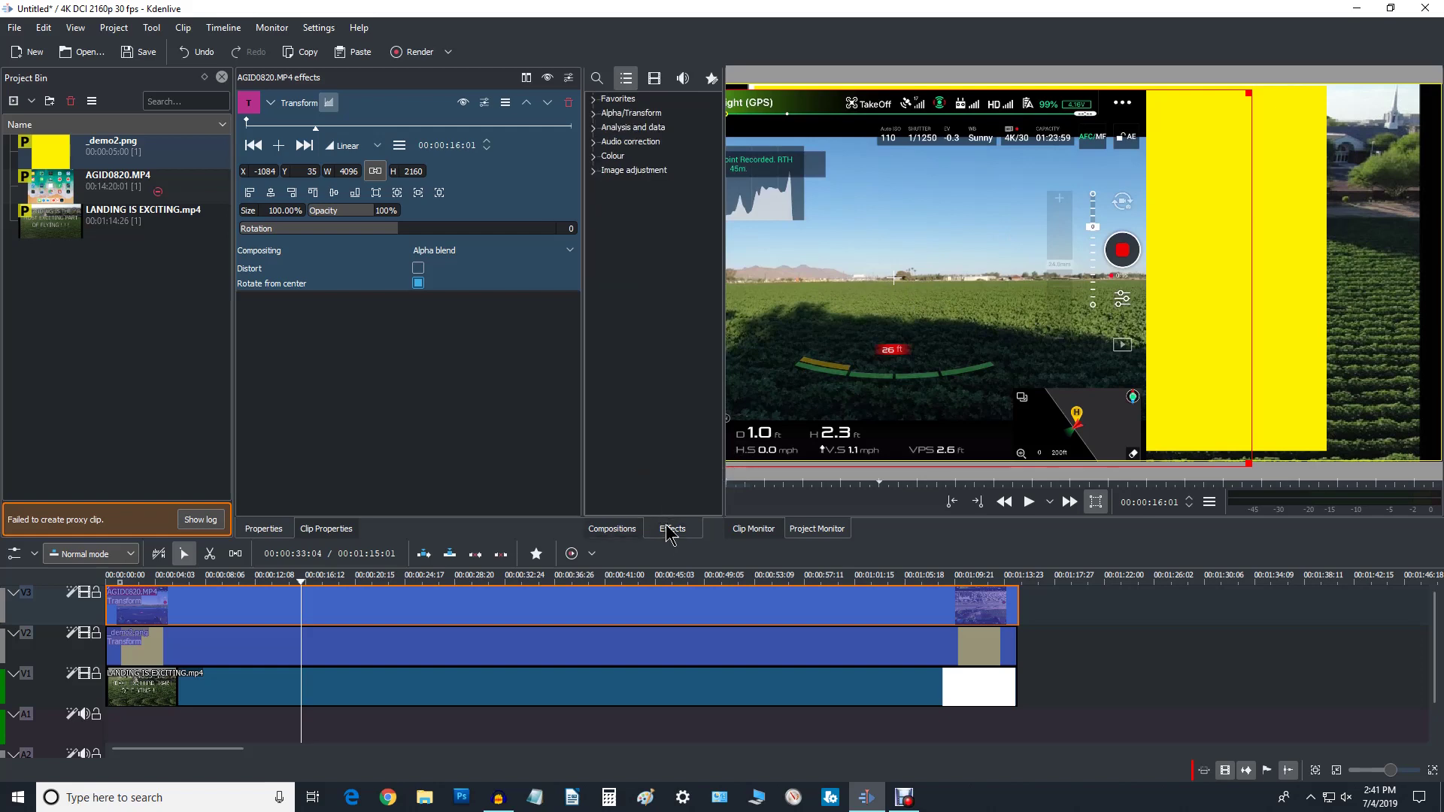
pyautogui.click(596, 78)
pyautogui.write('mask')
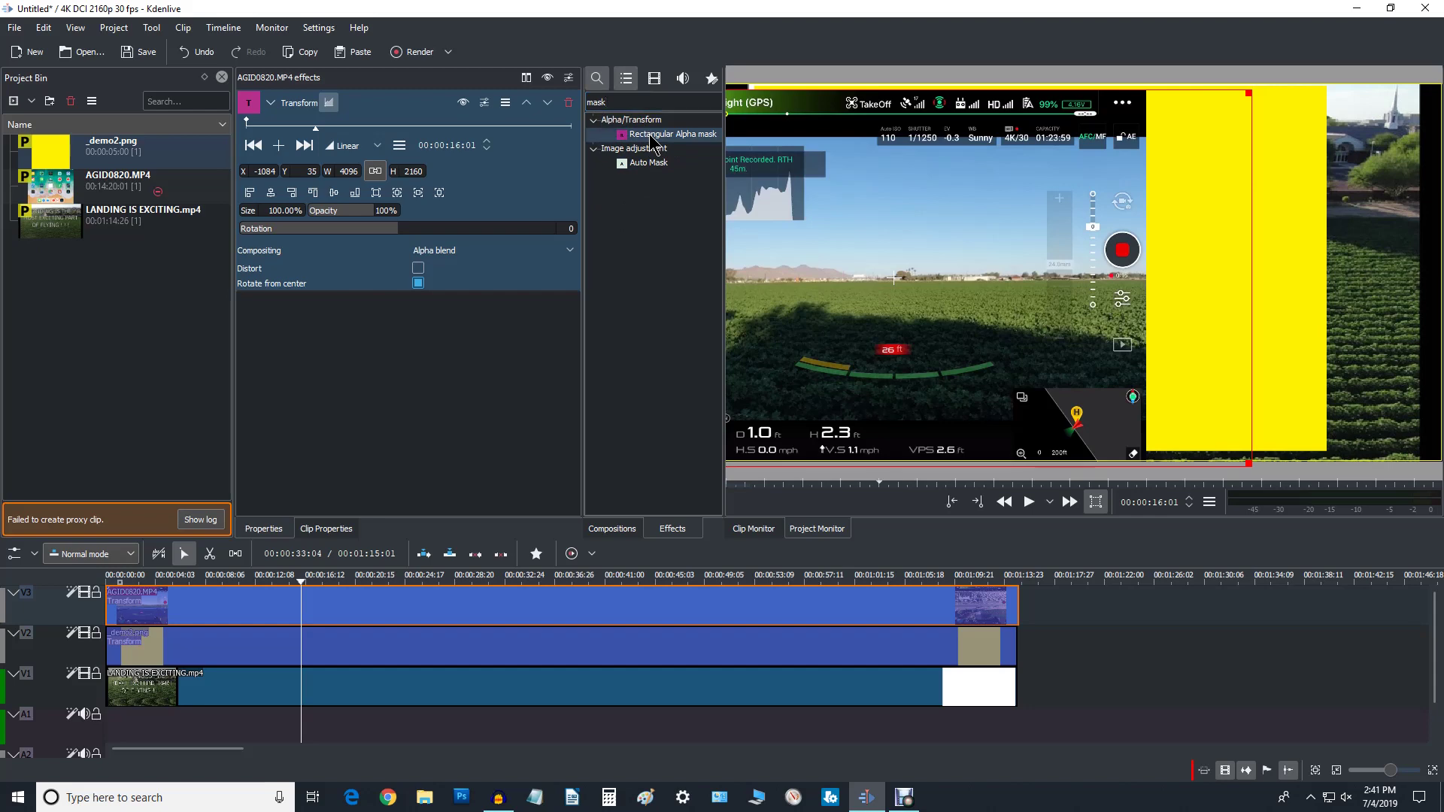
pyautogui.moveTo(652, 142); pyautogui.dragTo(434, 594)
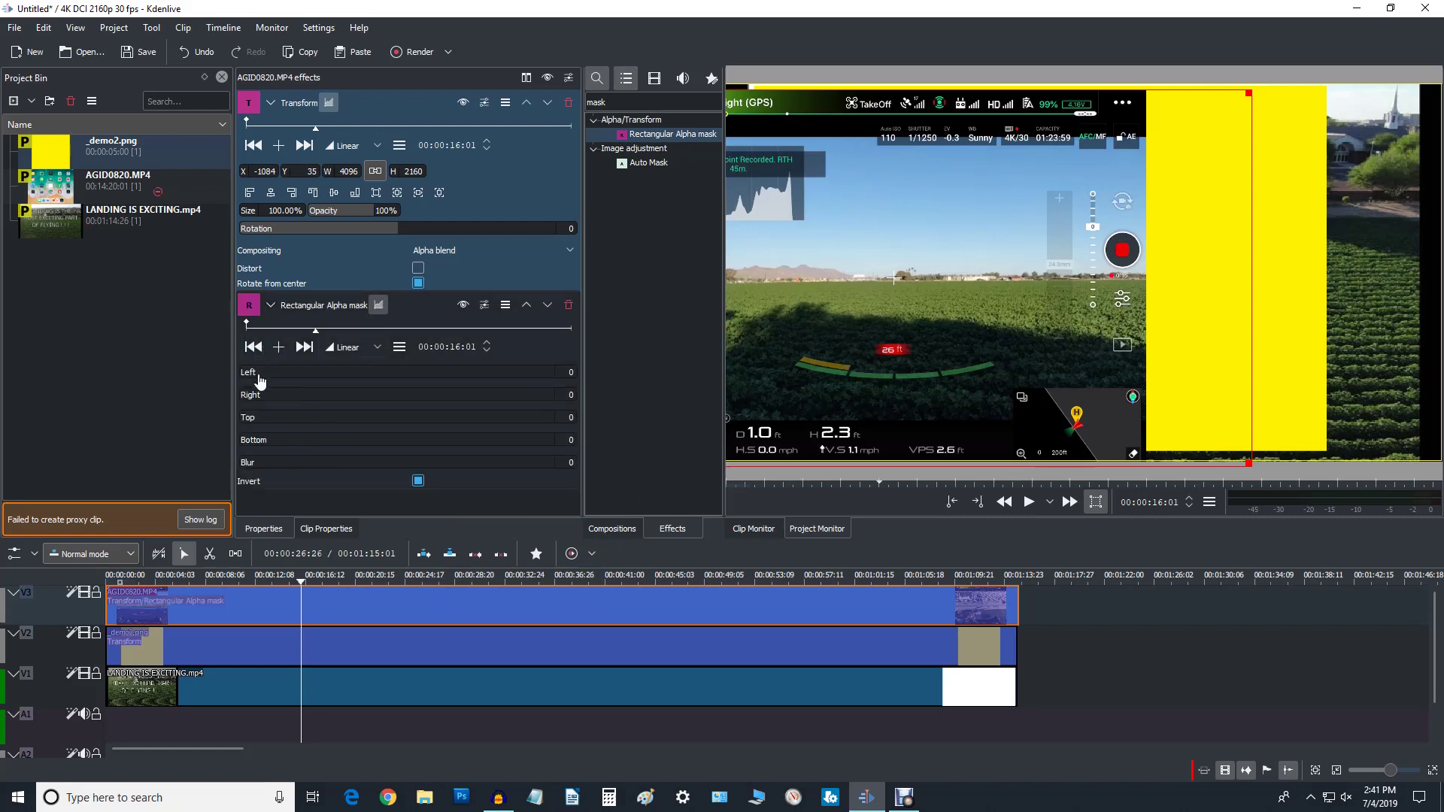
# - Mask AGID0820.MP4 down to its distance and height readout by setting Right to about 778 and Top to 900
pyautogui.click(289, 404)
pyautogui.moveTo(290, 404); pyautogui.dragTo(458, 403)
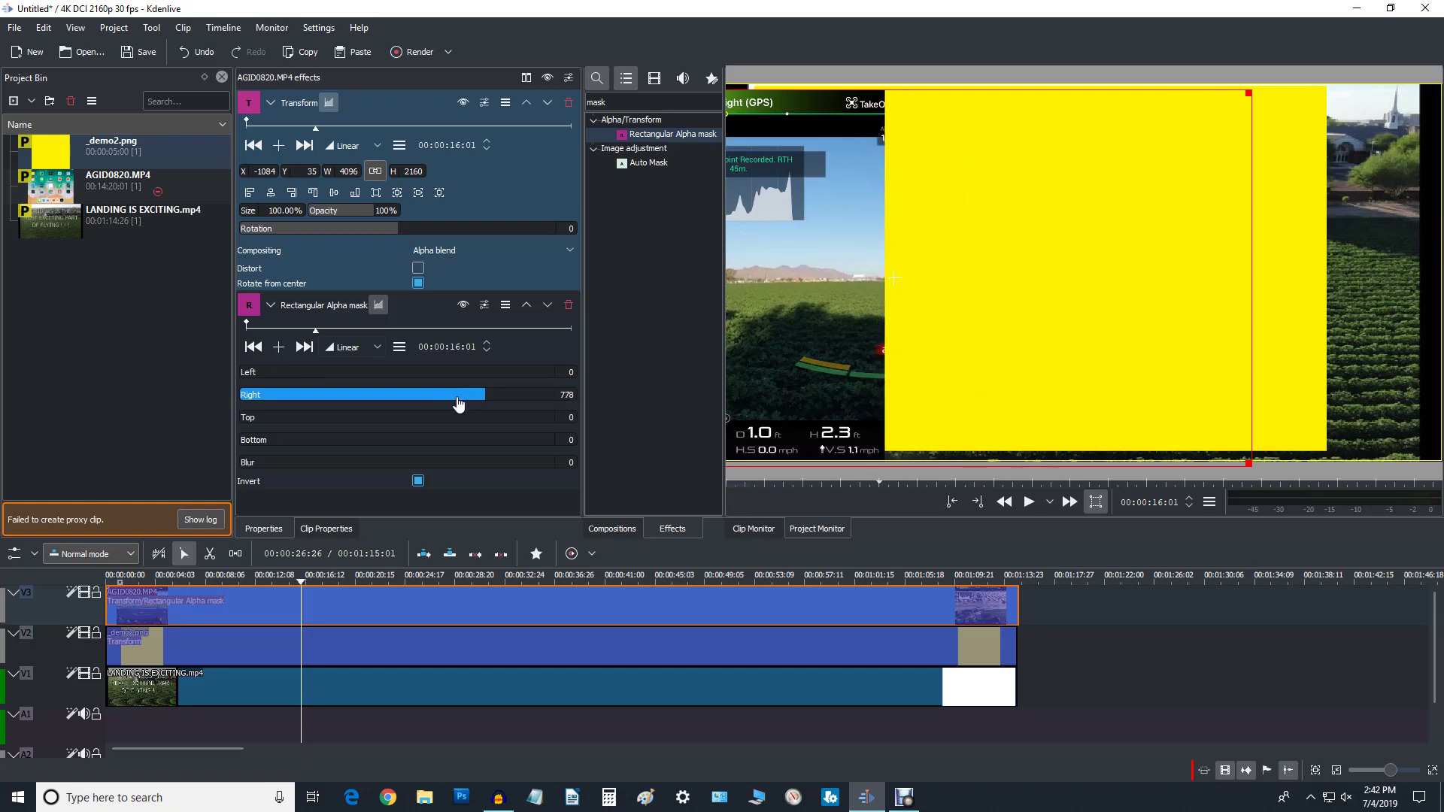
pyautogui.moveTo(299, 432); pyautogui.dragTo(433, 425)
pyautogui.moveTo(554, 416); pyautogui.dragTo(520, 419)
pyautogui.click(564, 418)
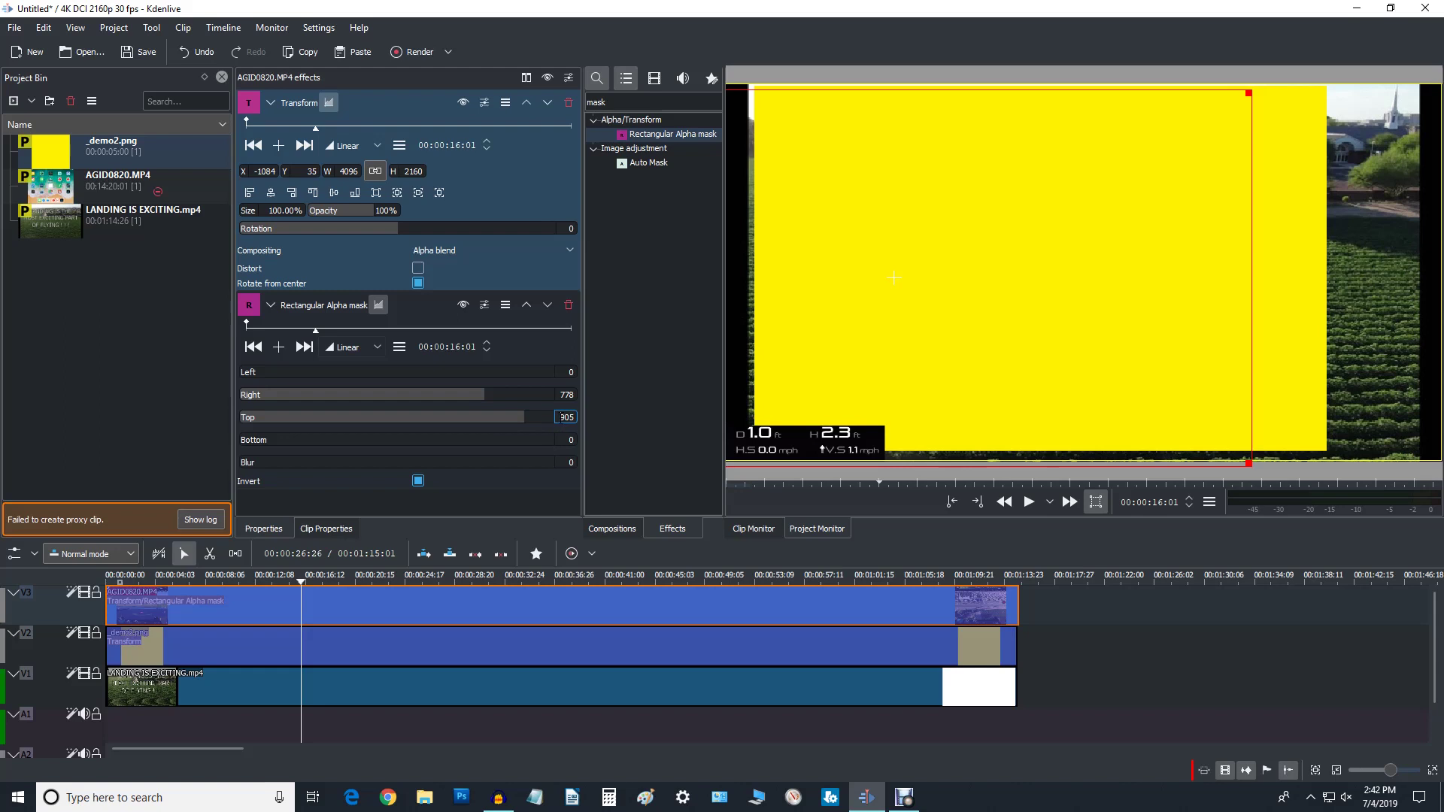
pyautogui.write('900')
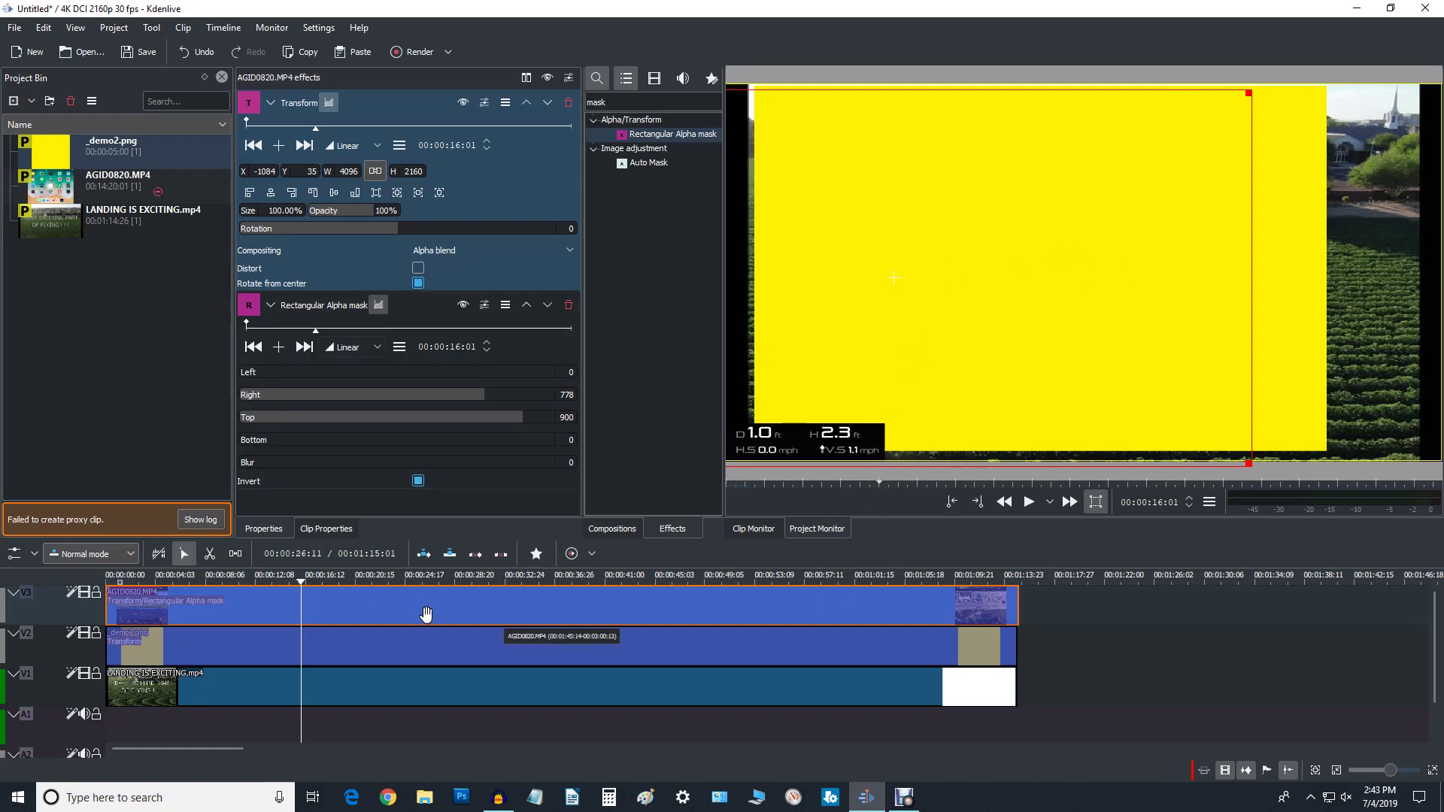
# - Move the yellow _demo2.png image behind the flight readout and shrink its frame to about 2166 × 1111
pyautogui.click(441, 648)
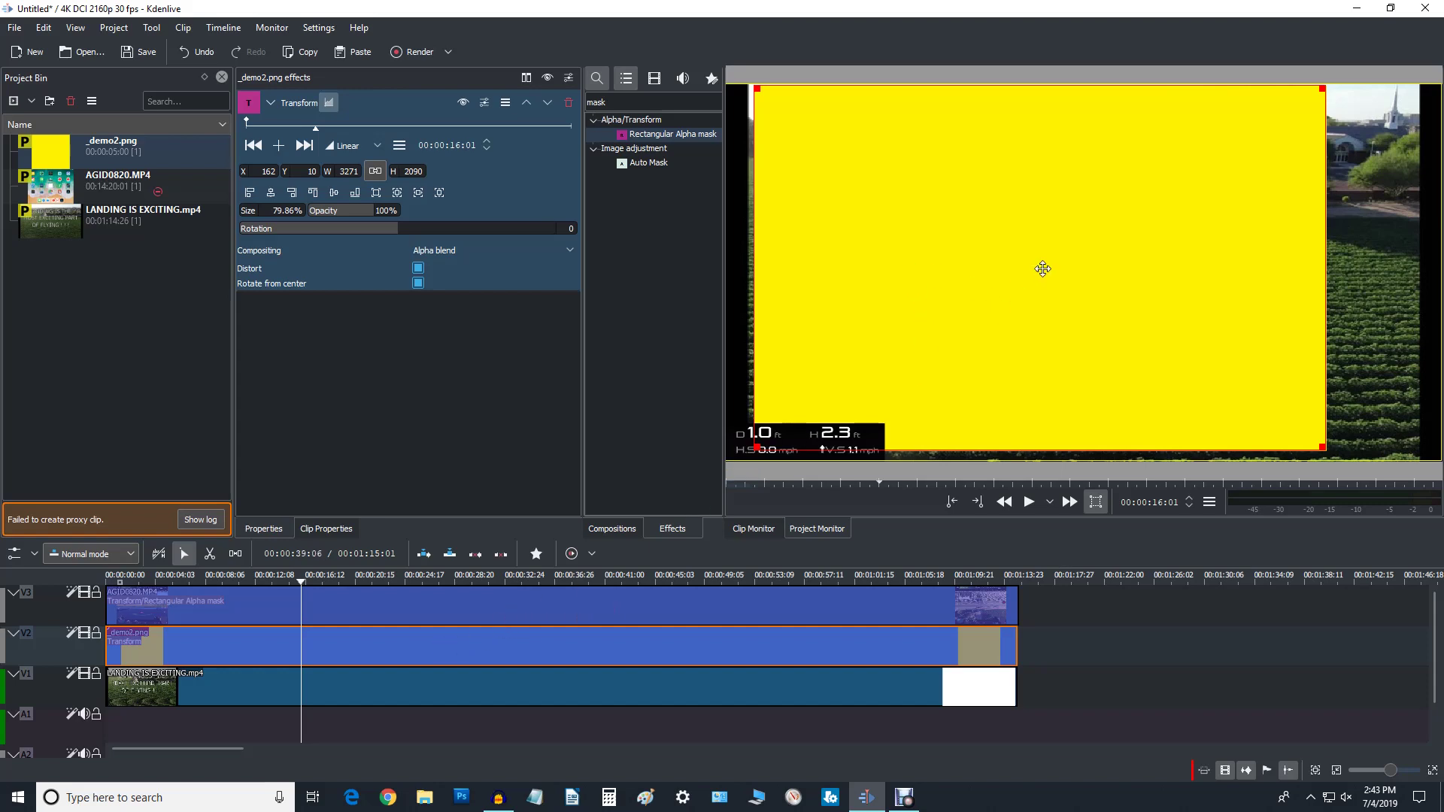
pyautogui.moveTo(1042, 271); pyautogui.dragTo(797, 431)
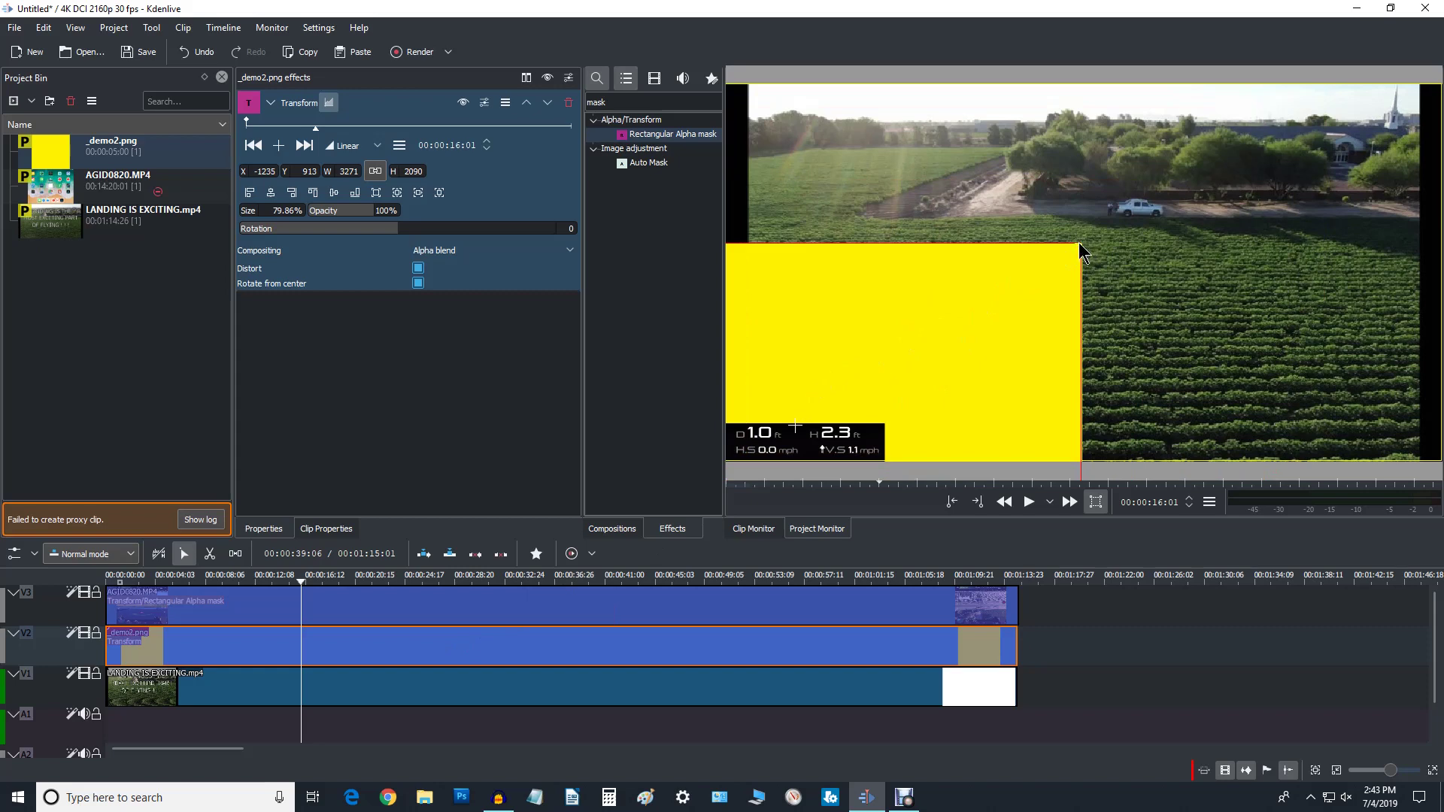
pyautogui.moveTo(1084, 242); pyautogui.dragTo(883, 422)
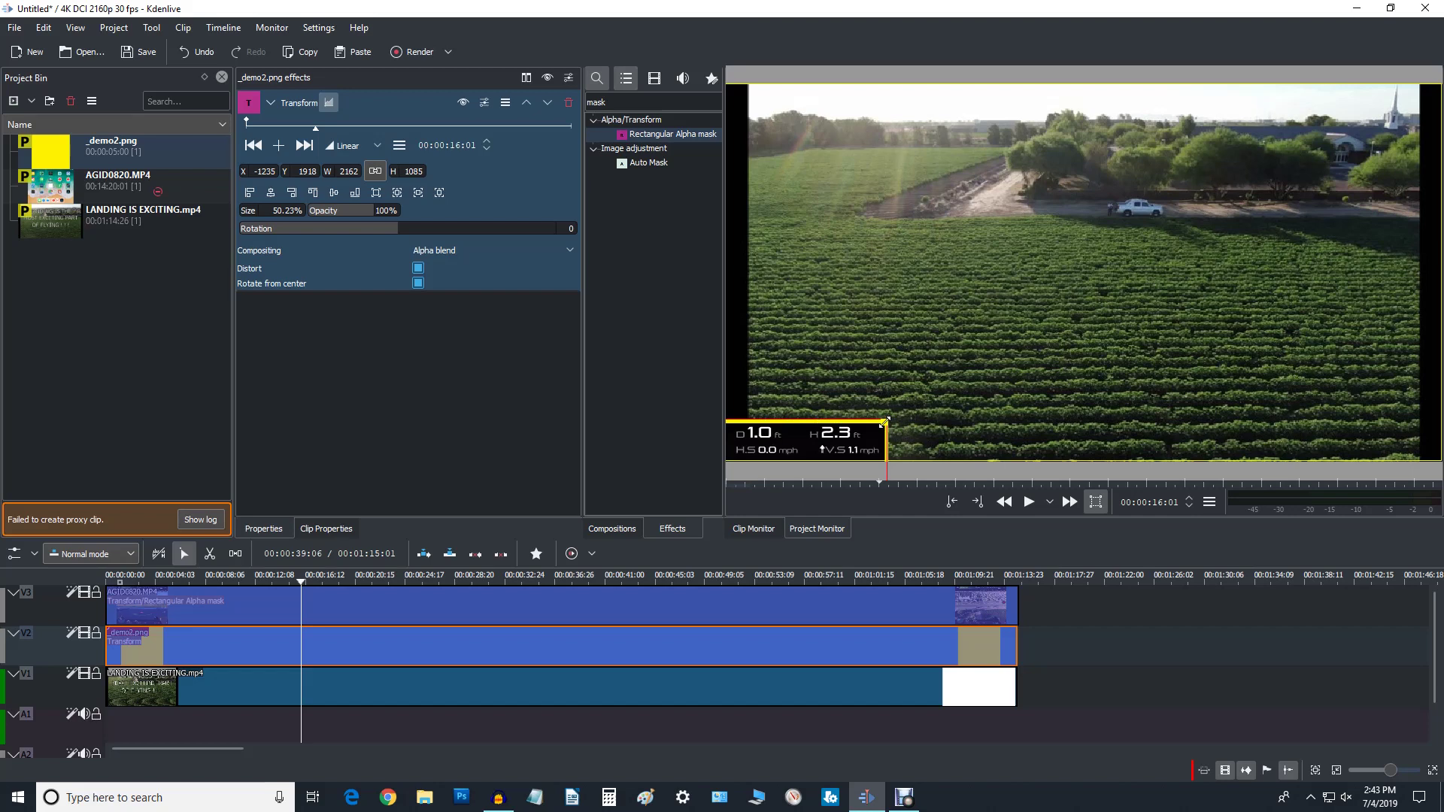
pyautogui.moveTo(884, 423); pyautogui.dragTo(885, 416)
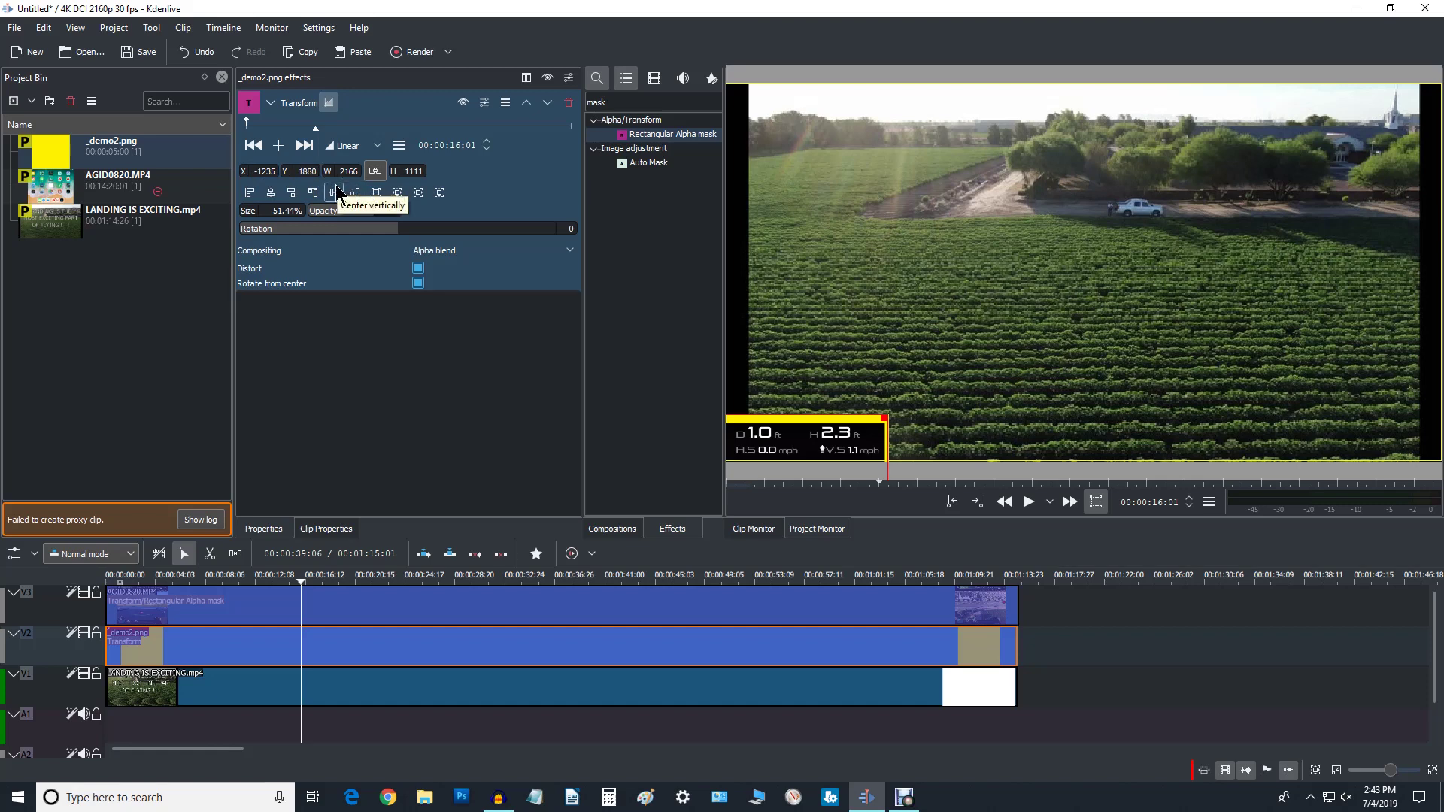
# - Lower the yellow _demo2.png image to Y 1930 to thin the border above the readout
pyautogui.click(335, 191)
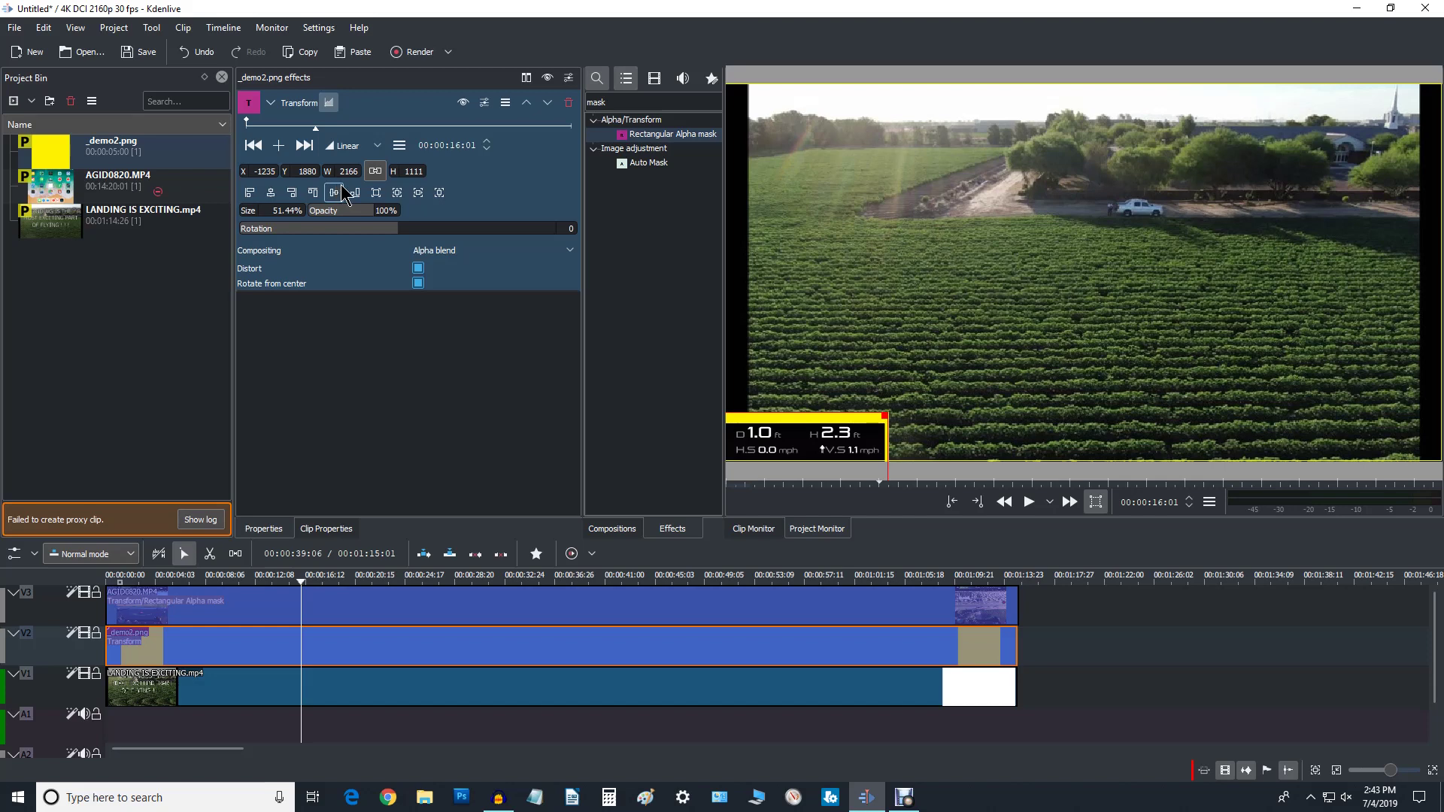
pyautogui.hotkey('ctrl', 'z')
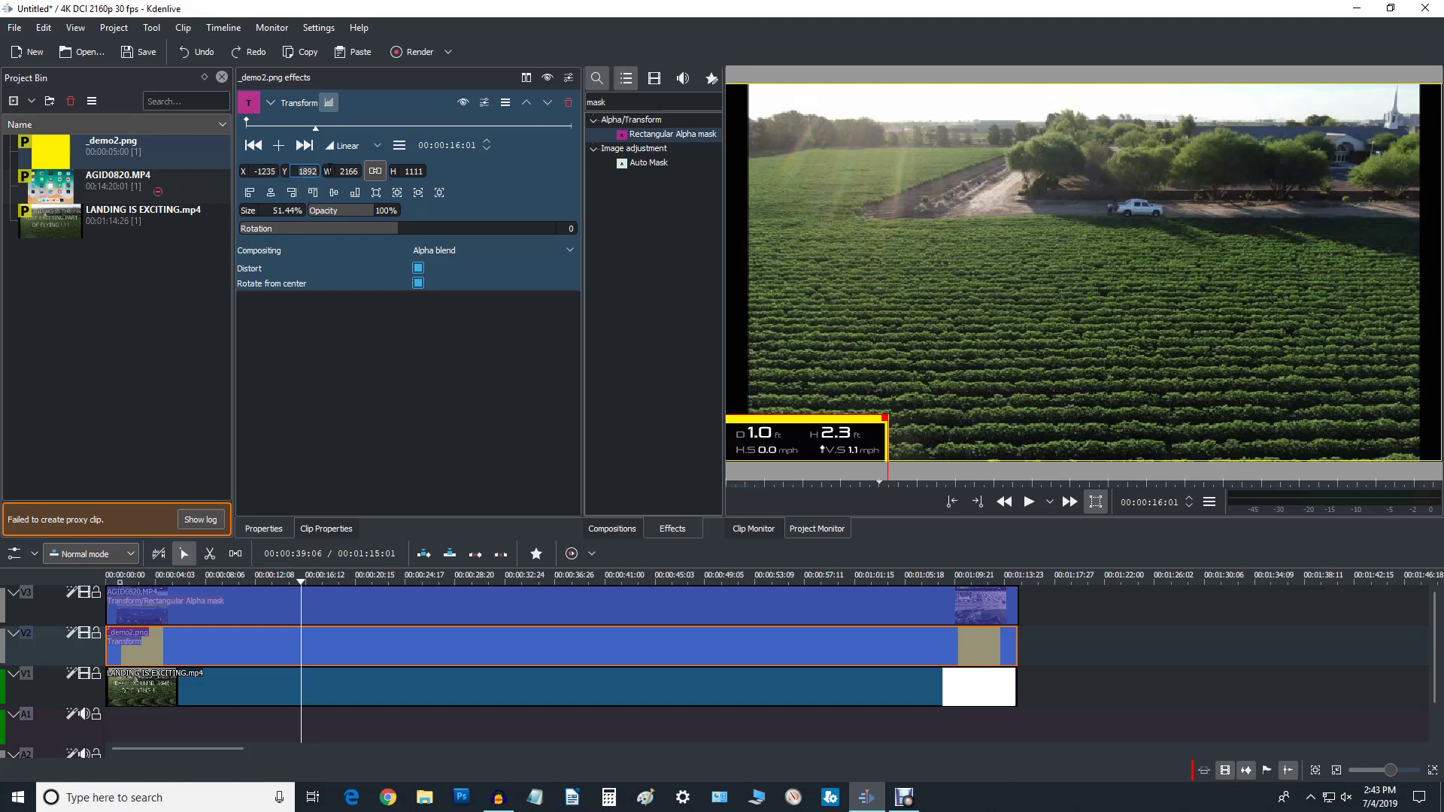
pyautogui.write('19')
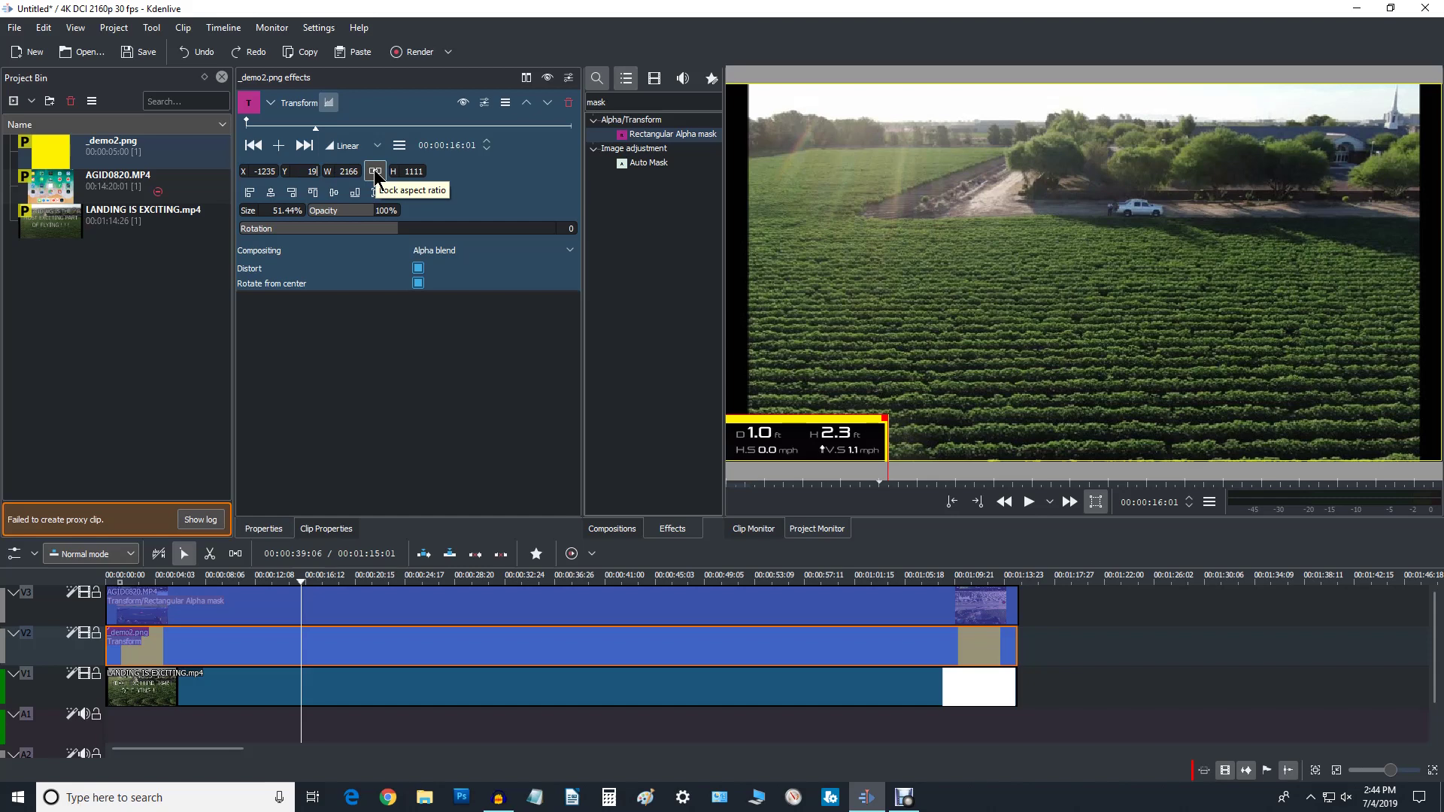
pyautogui.write('10')
pyautogui.click(376, 172)
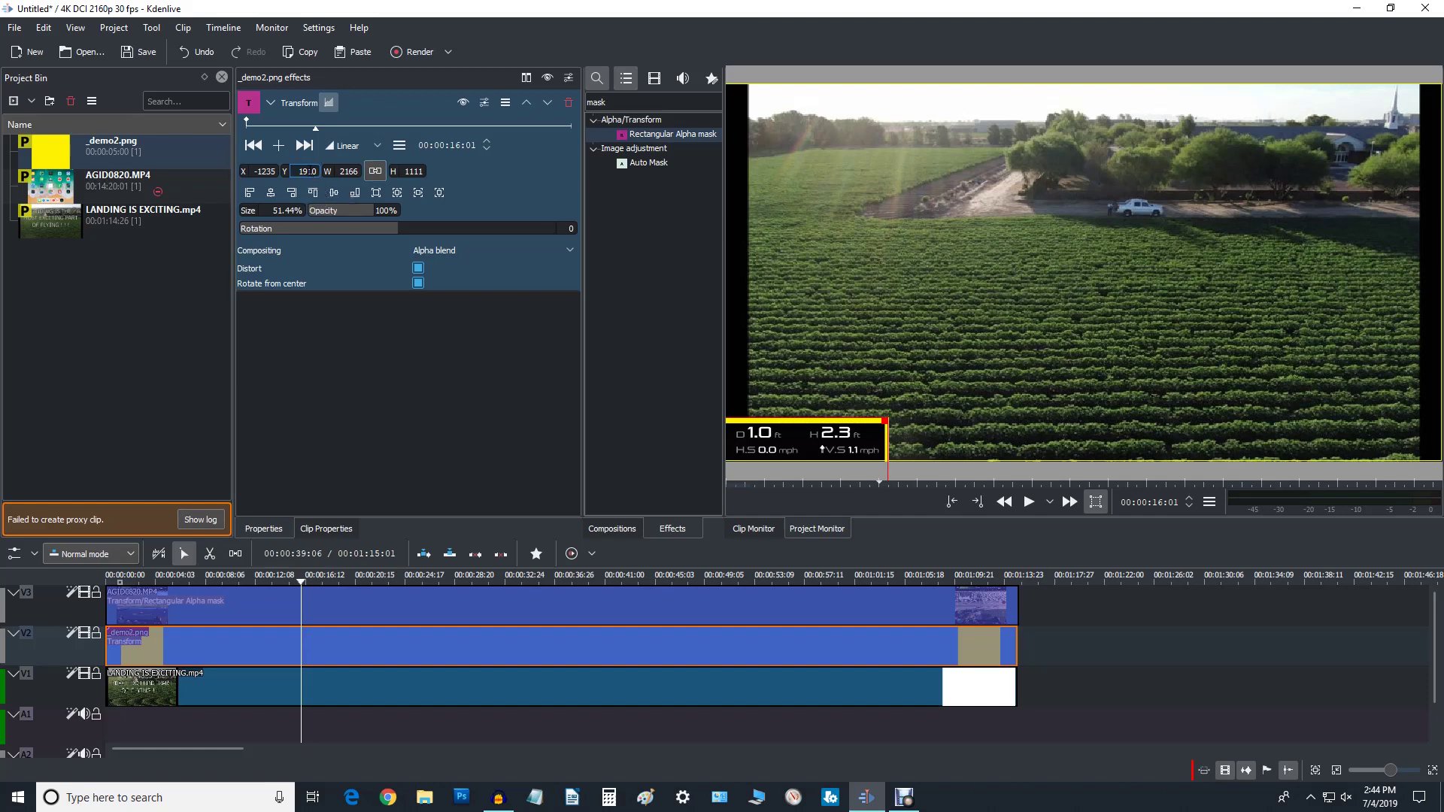
pyautogui.write('1930')
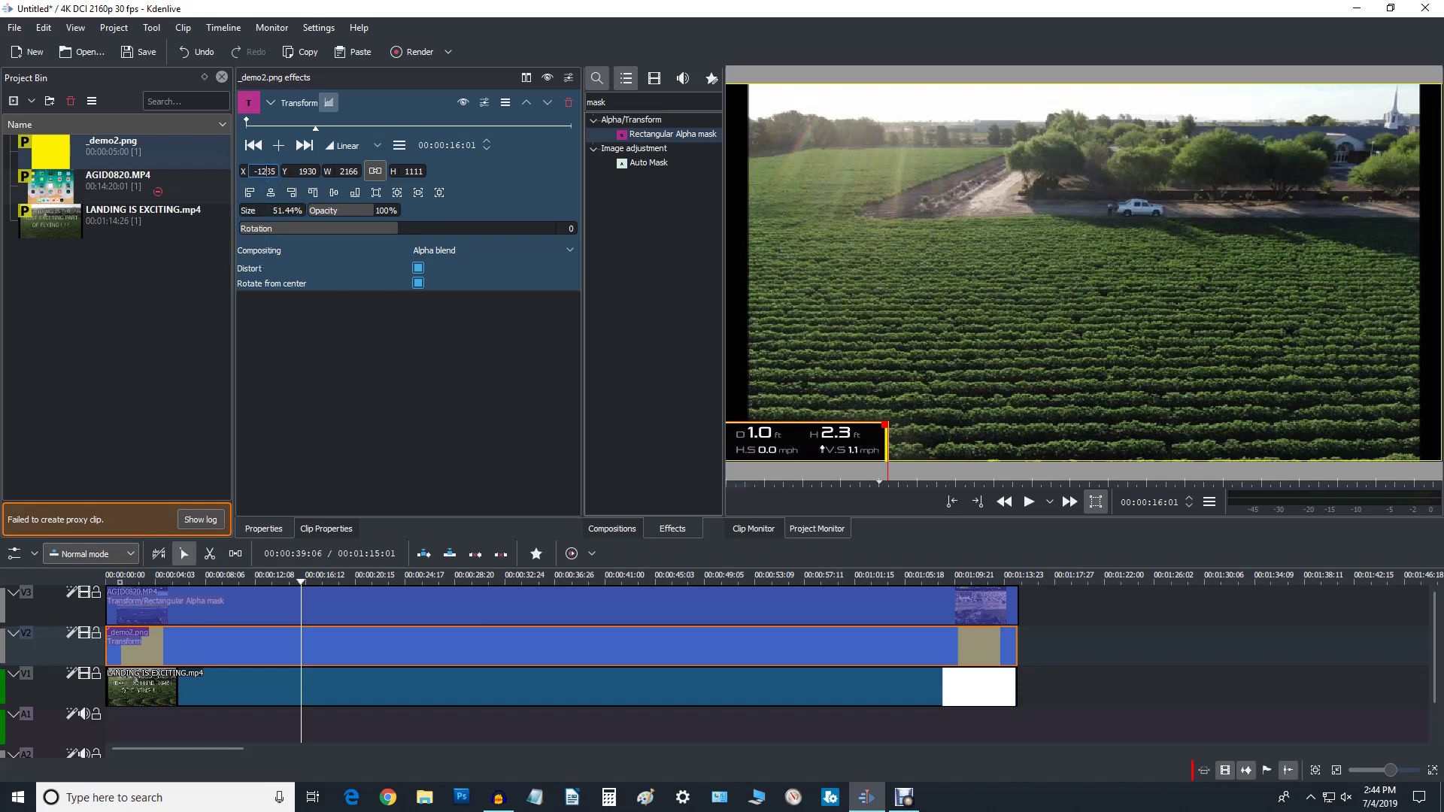
# - Set the yellow _demo2.png image's X position to -1240 to narrow the border beside the readout
pyautogui.press('pagedown')
pyautogui.press('BackSpace')
pyautogui.press('BackSpace')
pyautogui.write('2')
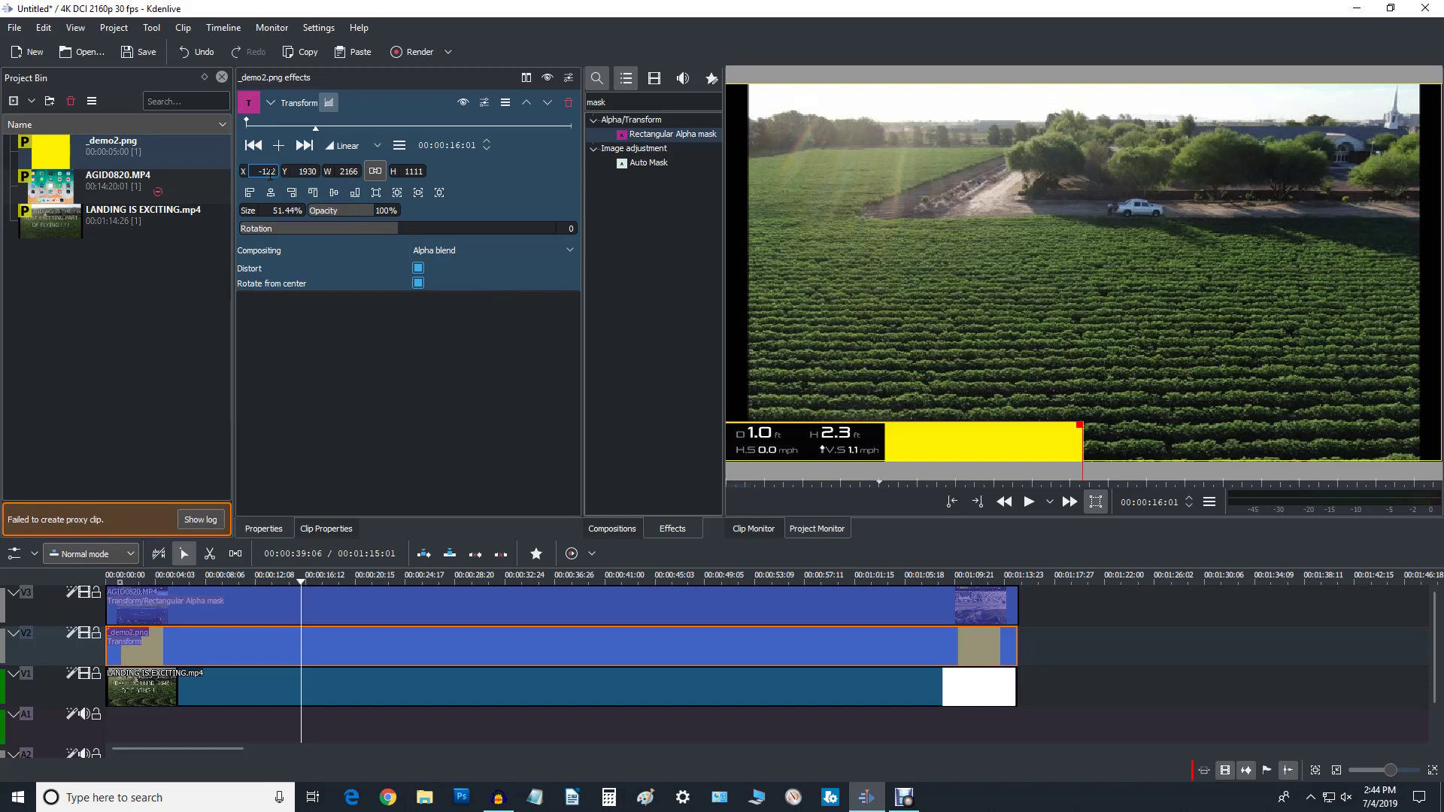
pyautogui.hotkey('ctrl', 'z')
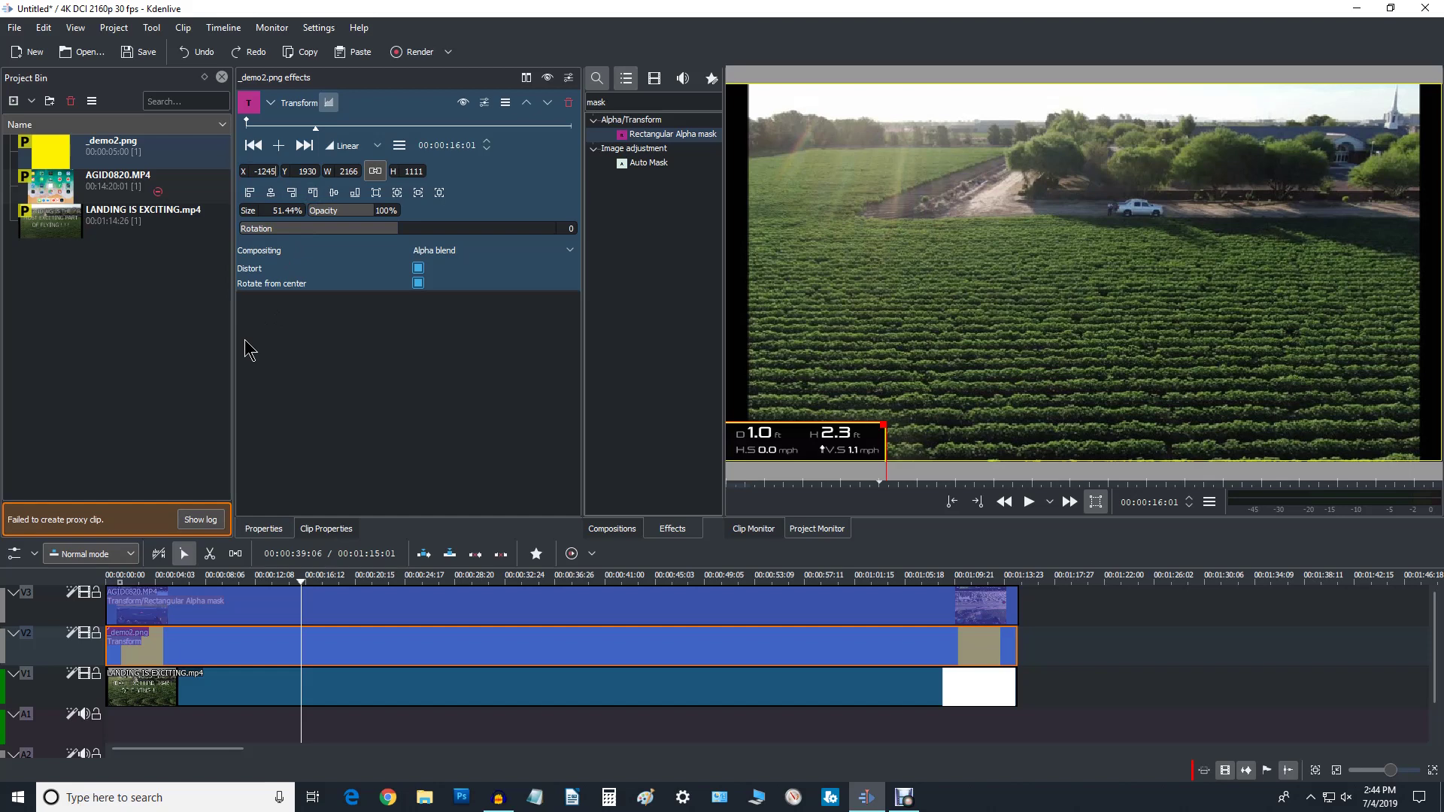
pyautogui.press('BackSpace')
pyautogui.write('0')
pyautogui.press('Return')
# - Hide the transform frame in the project monitor and play several seconds of the composite to check the bordered readout
pyautogui.click(1097, 504)
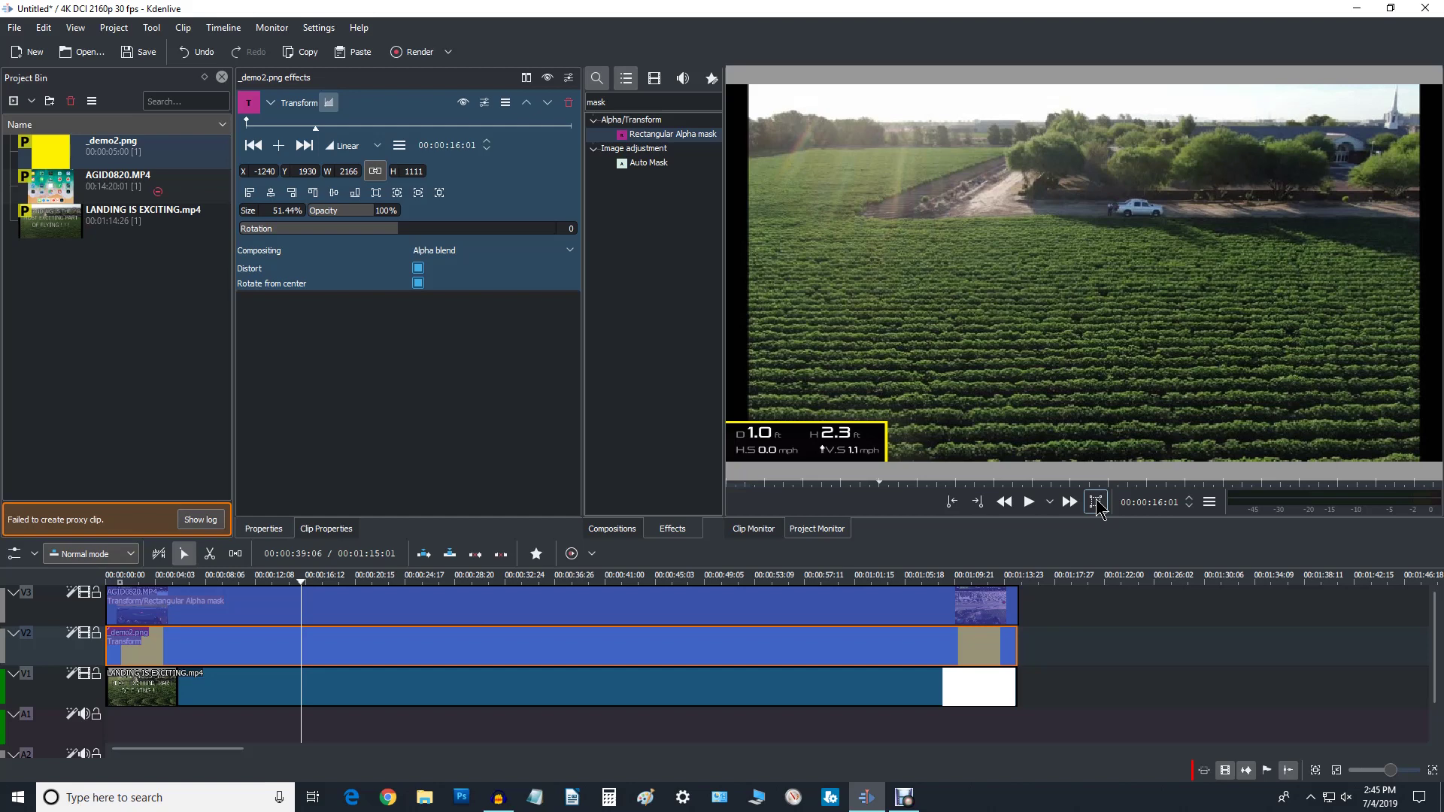
pyautogui.click(1029, 502)
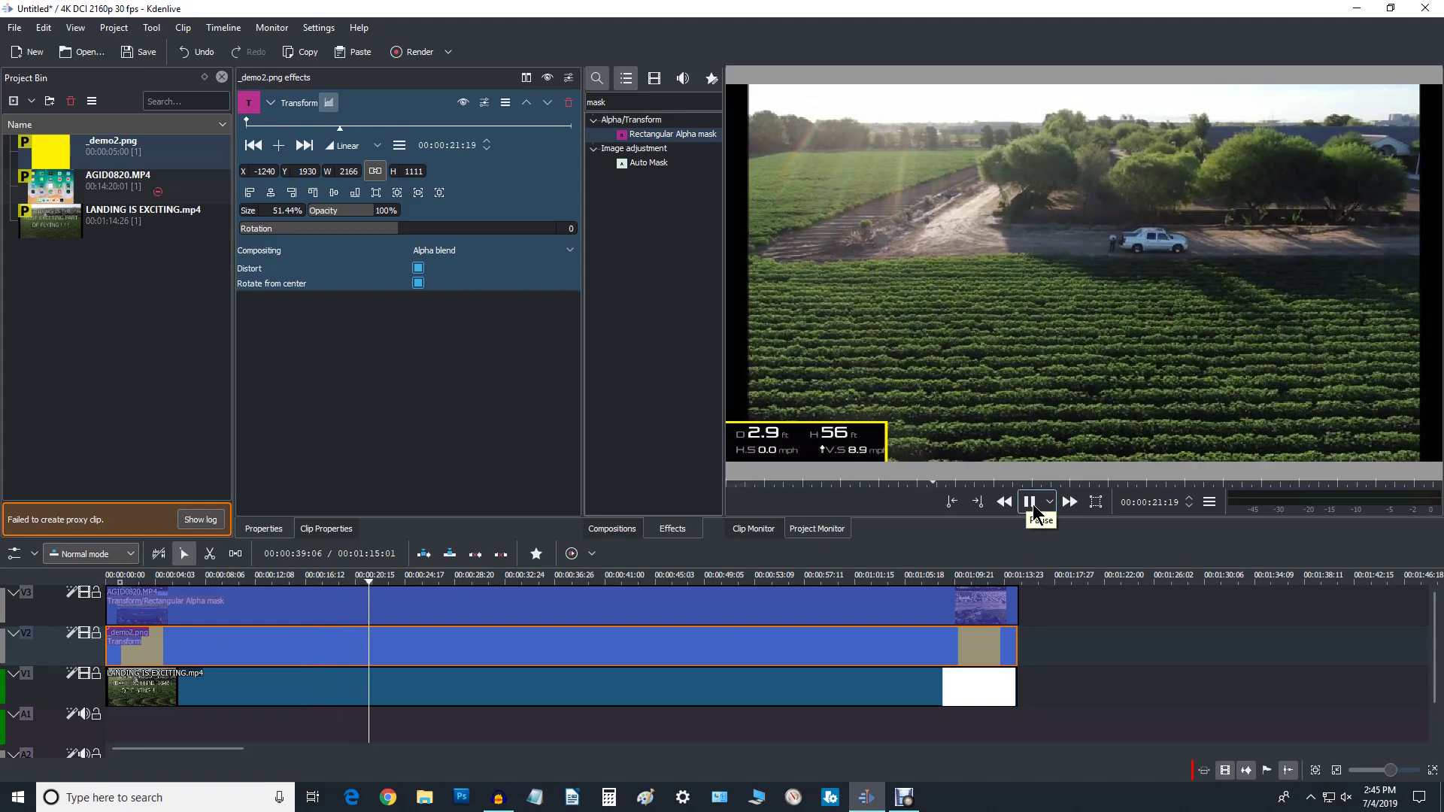
pyautogui.click(1030, 503)
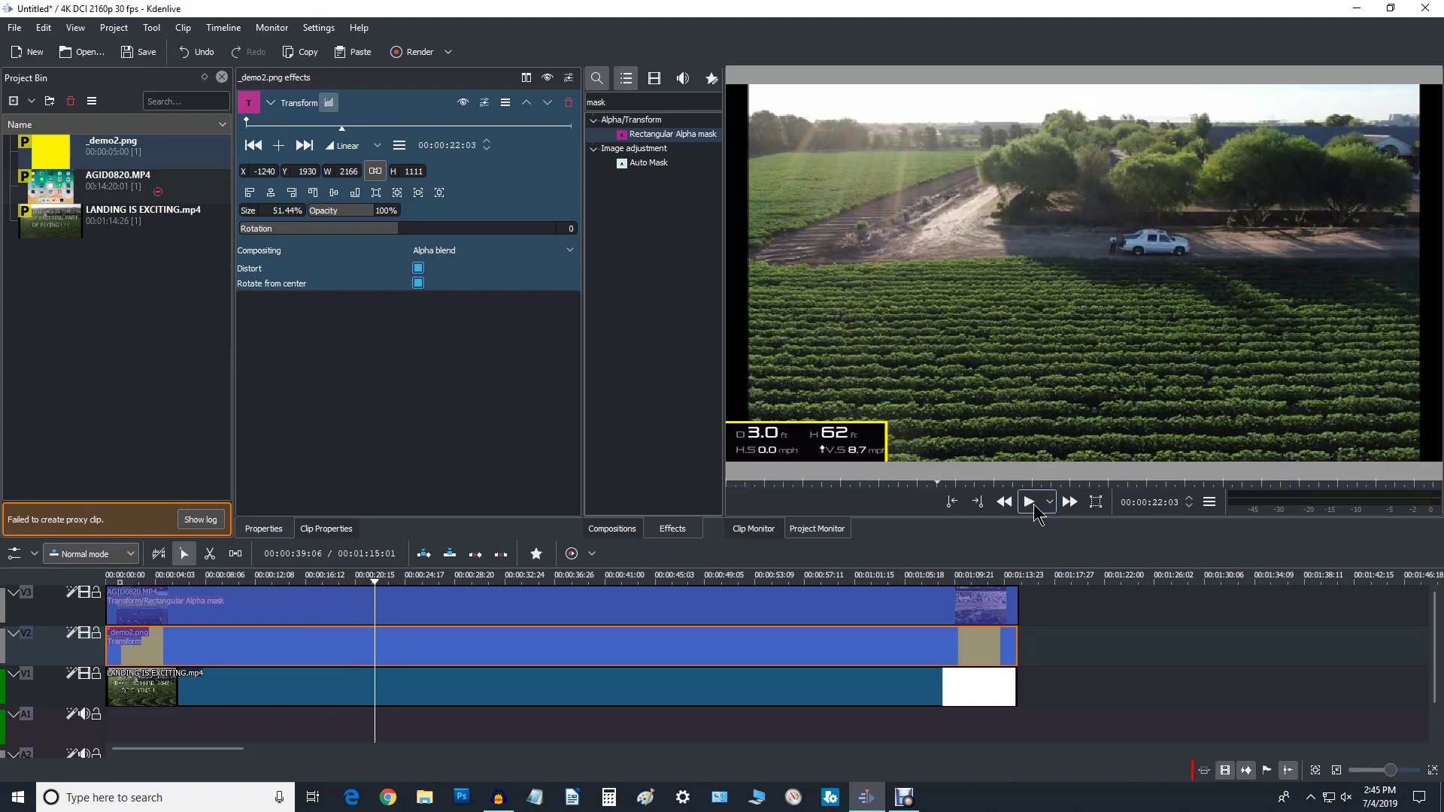